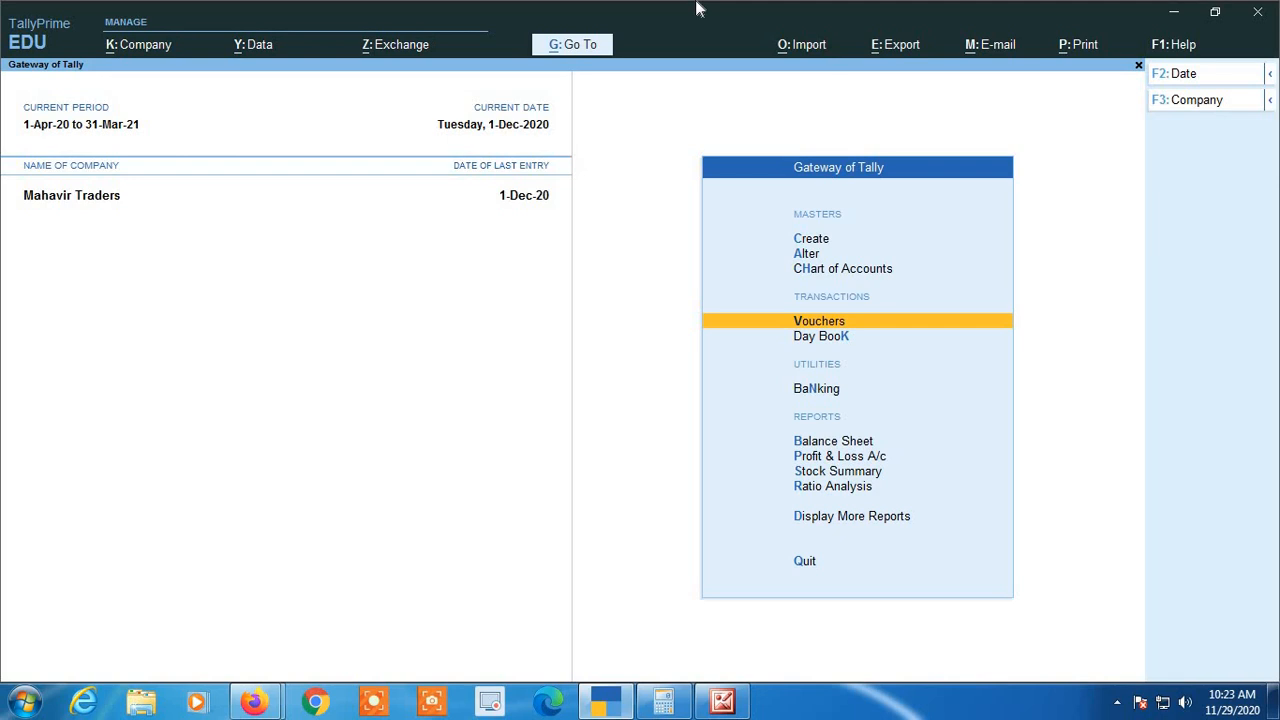
Open accounting voucher entry and switch from a payment voucher to a new sales voucher
key("Down")
key("Up")
key("Return")
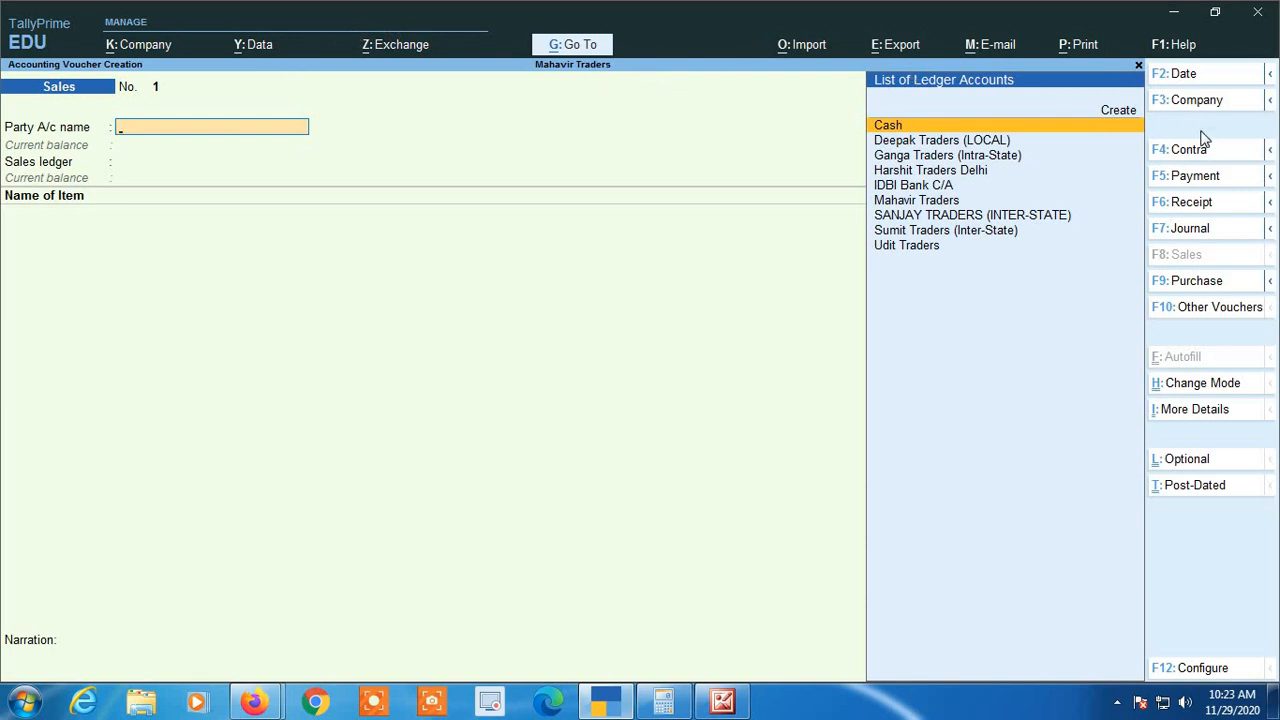
left_click(1220, 176)
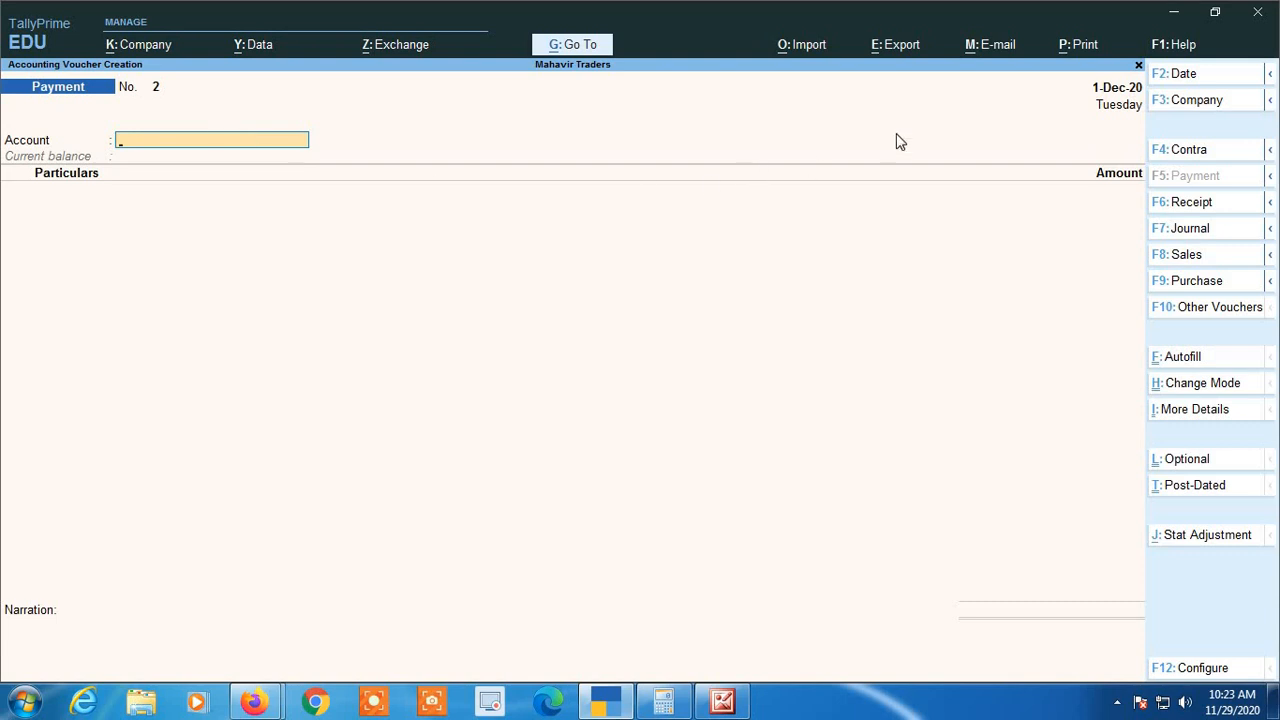
left_click(1185, 257)
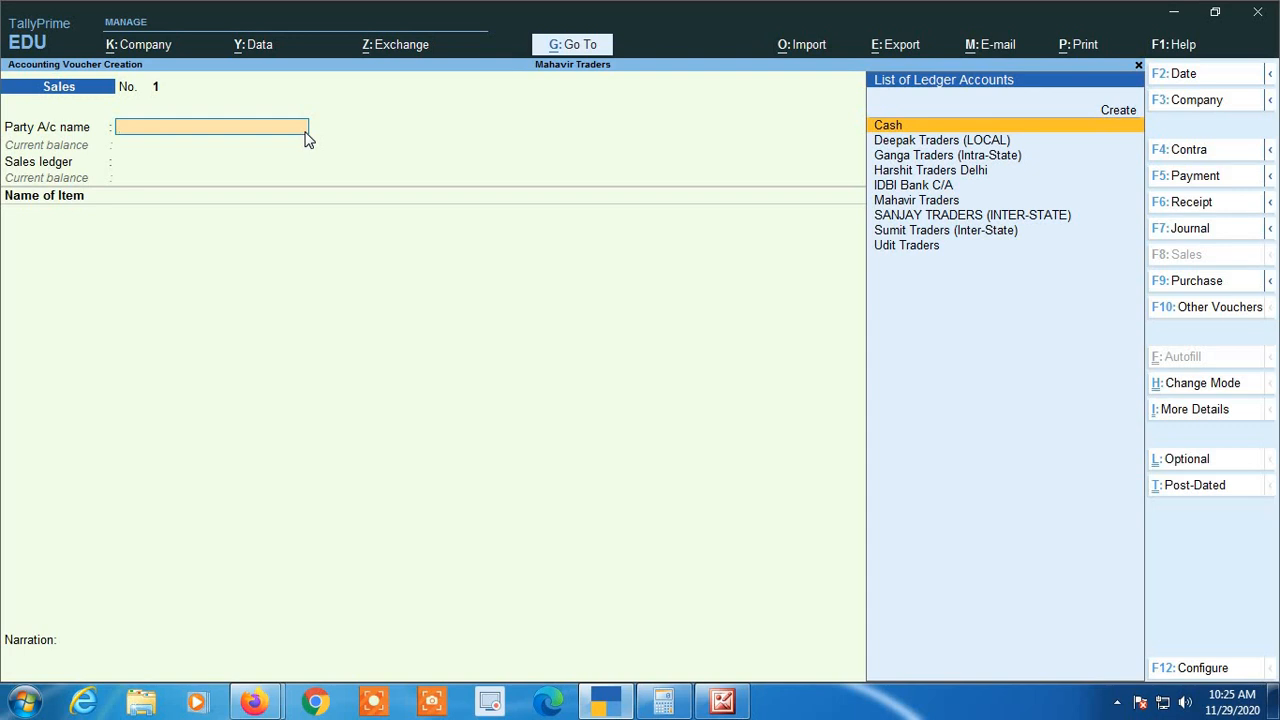
Set the sales voucher's date to 1-Nov-20
key("F2")
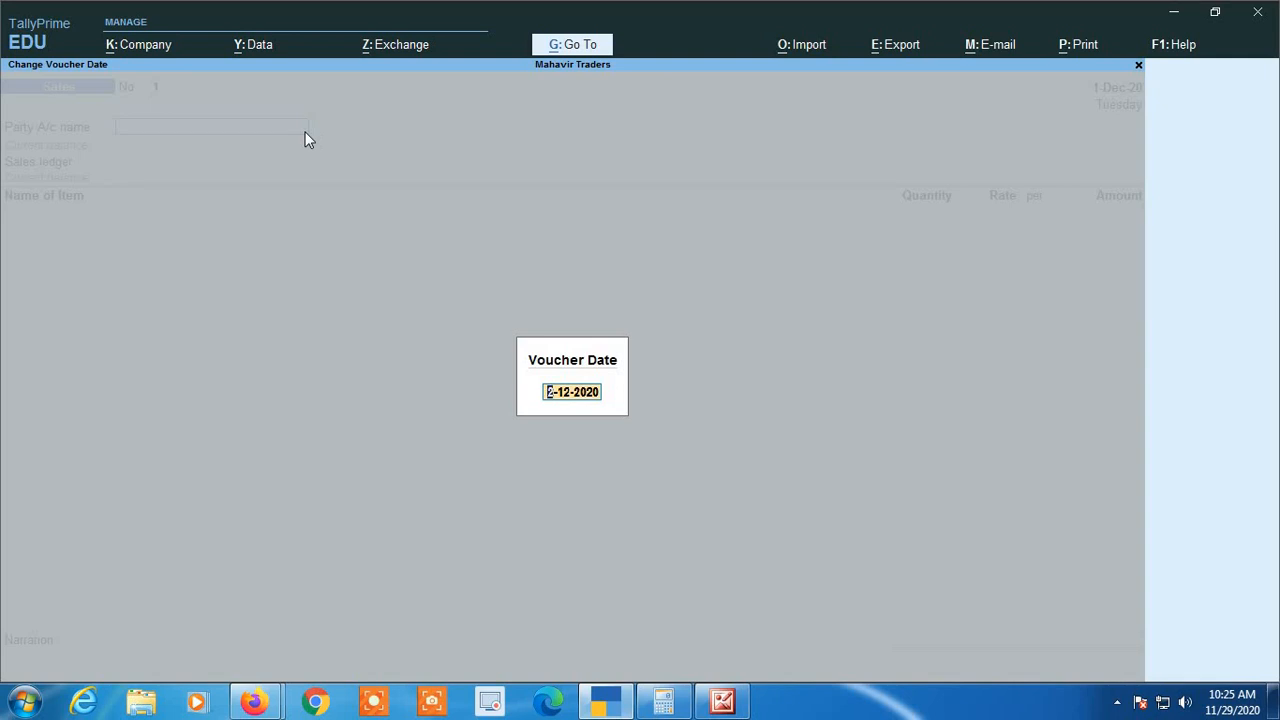
type("1 11")
key("Return")
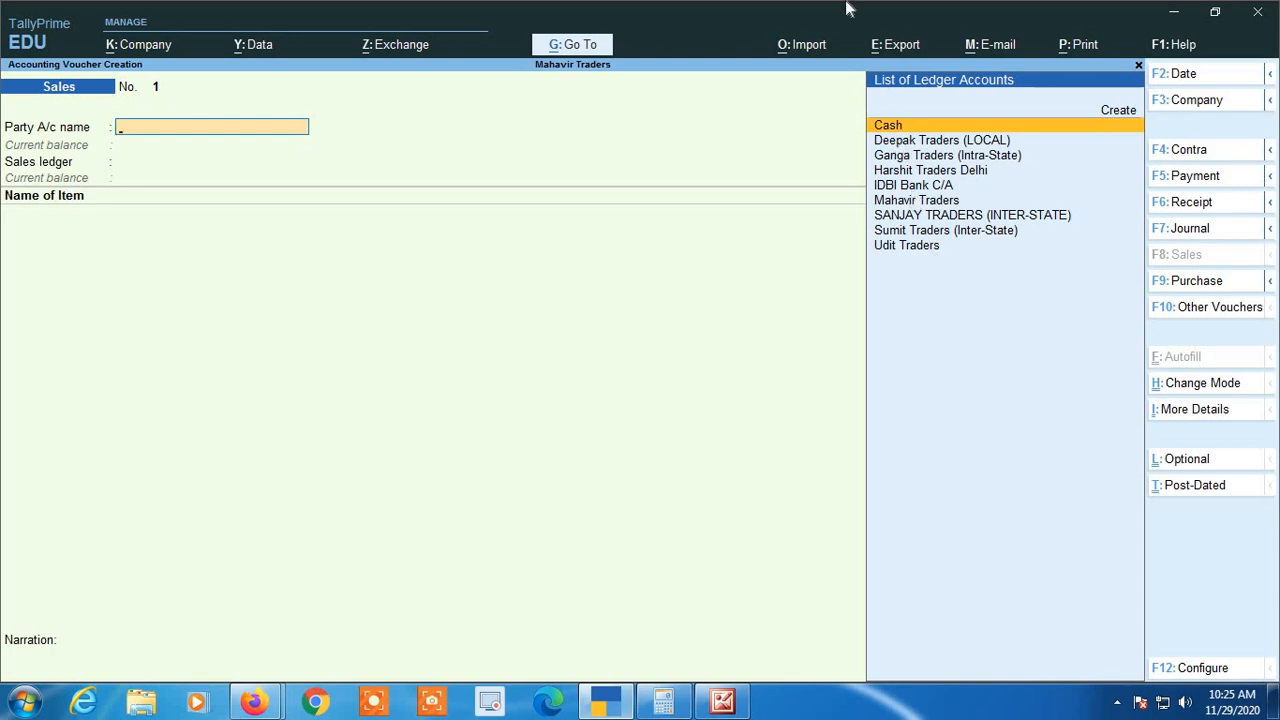
key("Up")
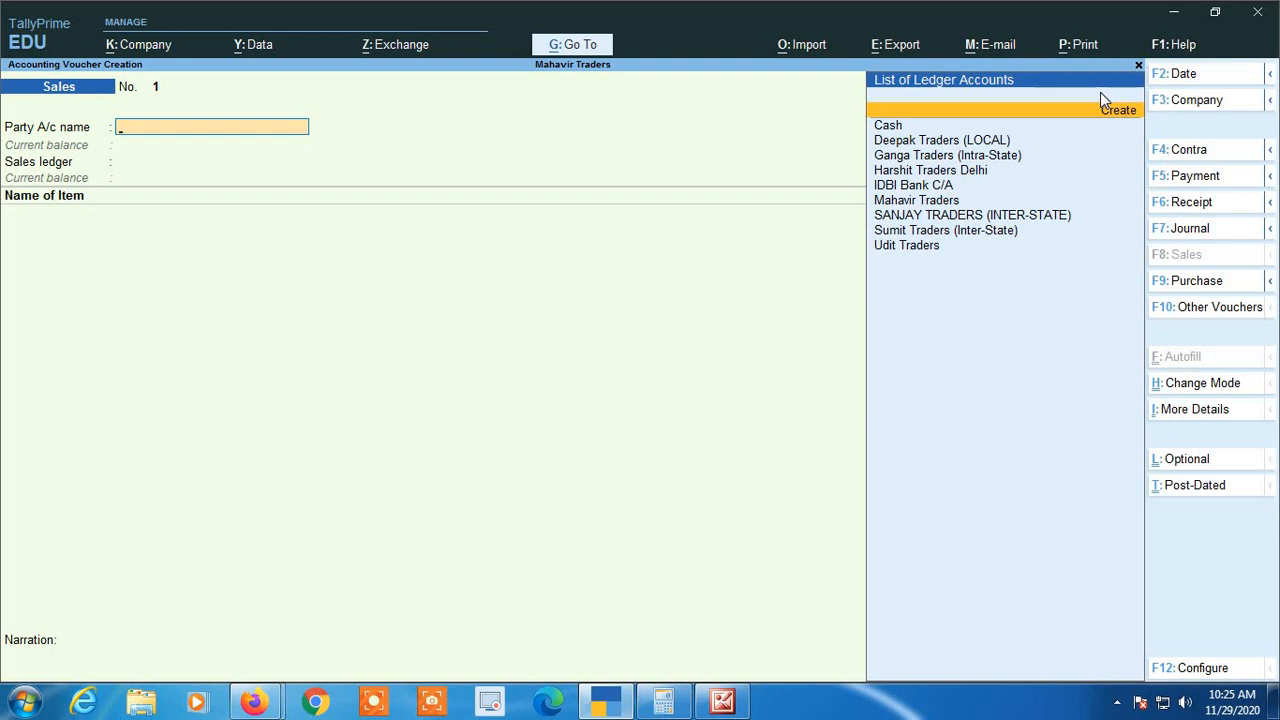
key("Return")
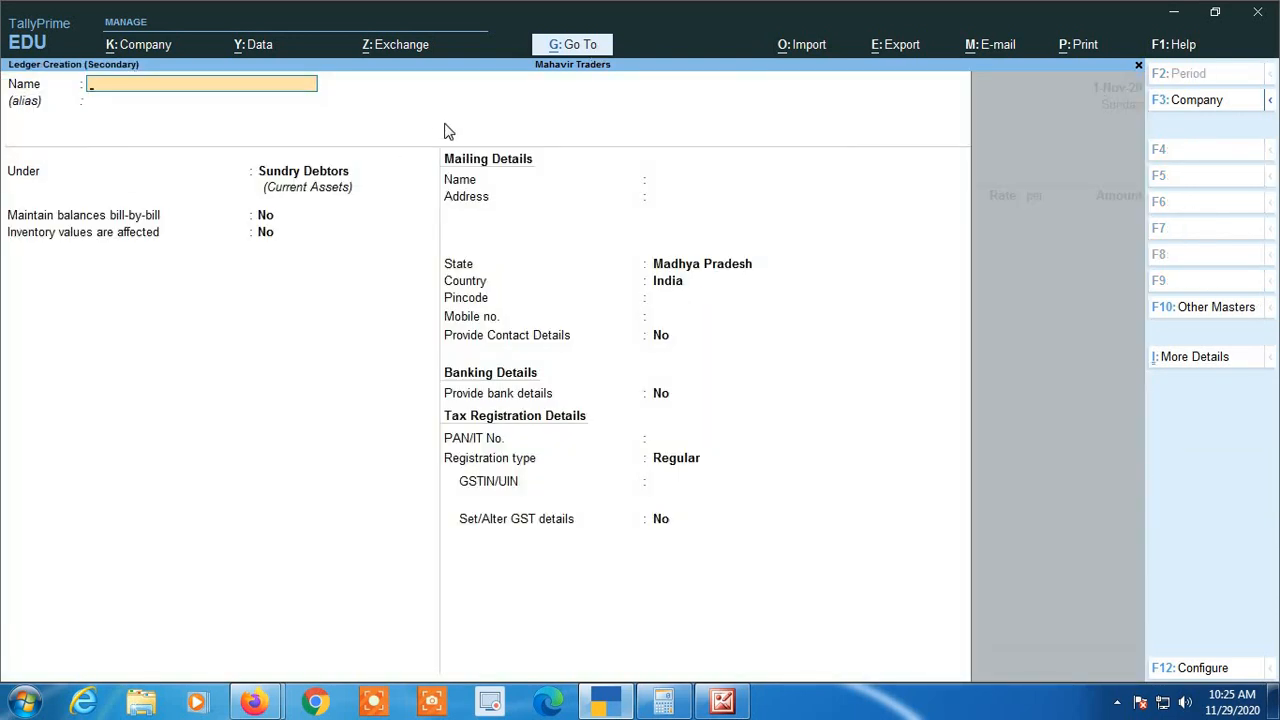
key("Escape")
key("y")
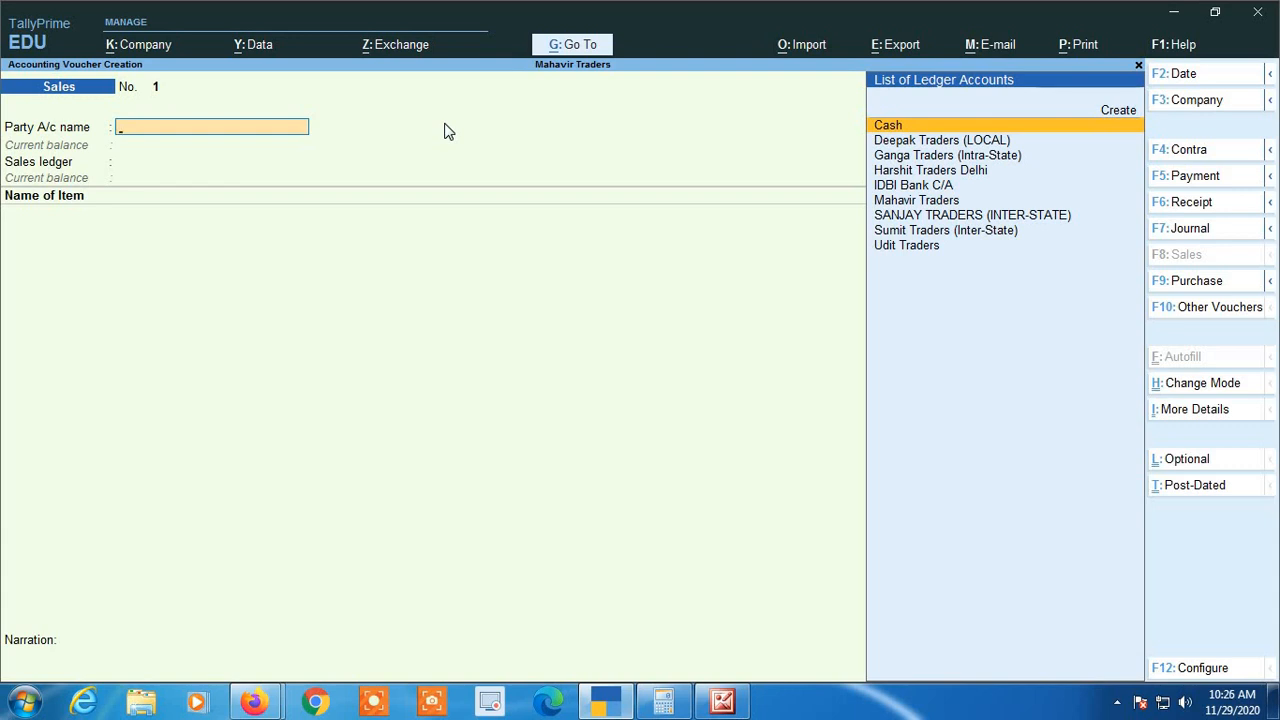
Choose Deepak Traders (LOCAL) as the voucher's party and accept its party details with Madhya Pradesh as place of supply
key("Down")
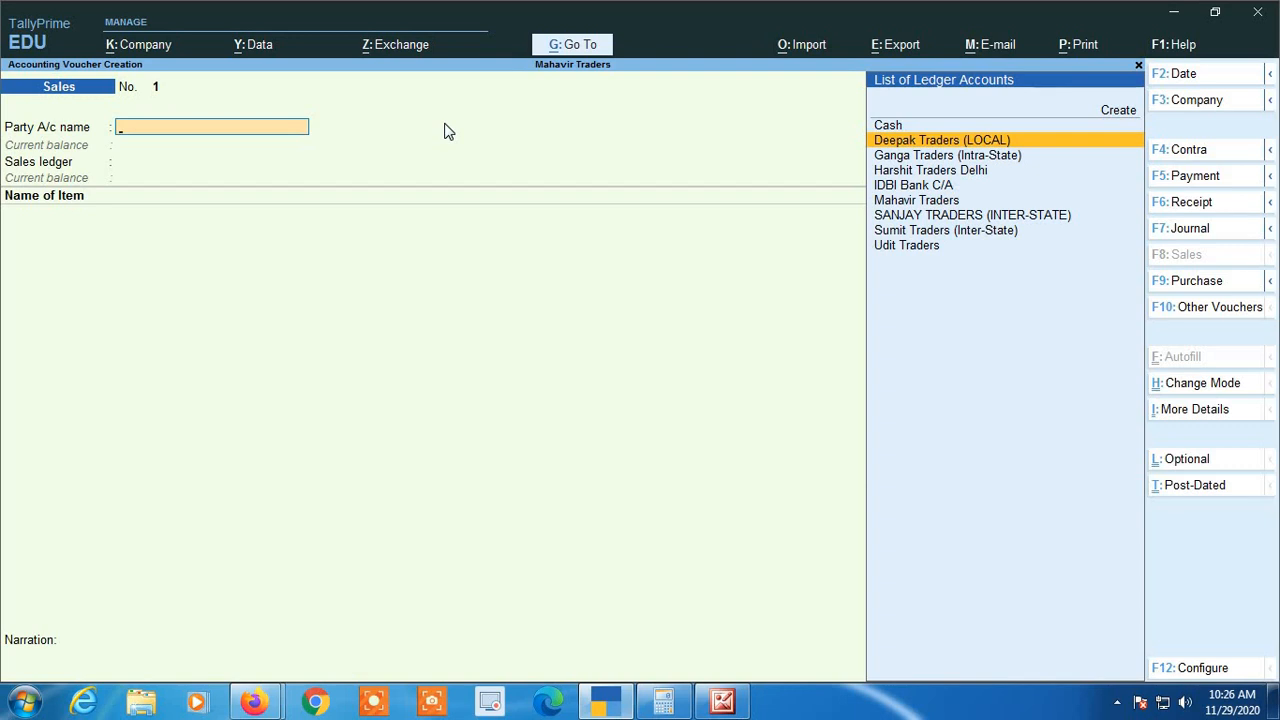
key("Return")
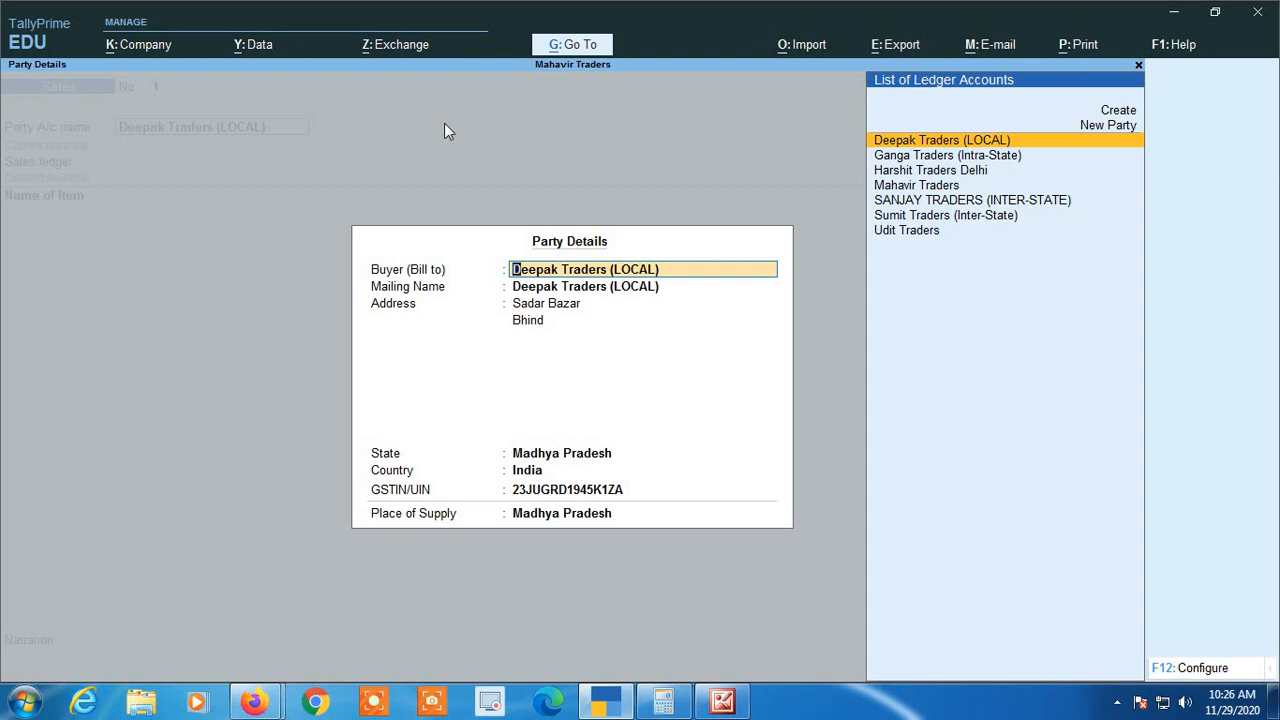
key("Return")
key("Return")
key("Return")
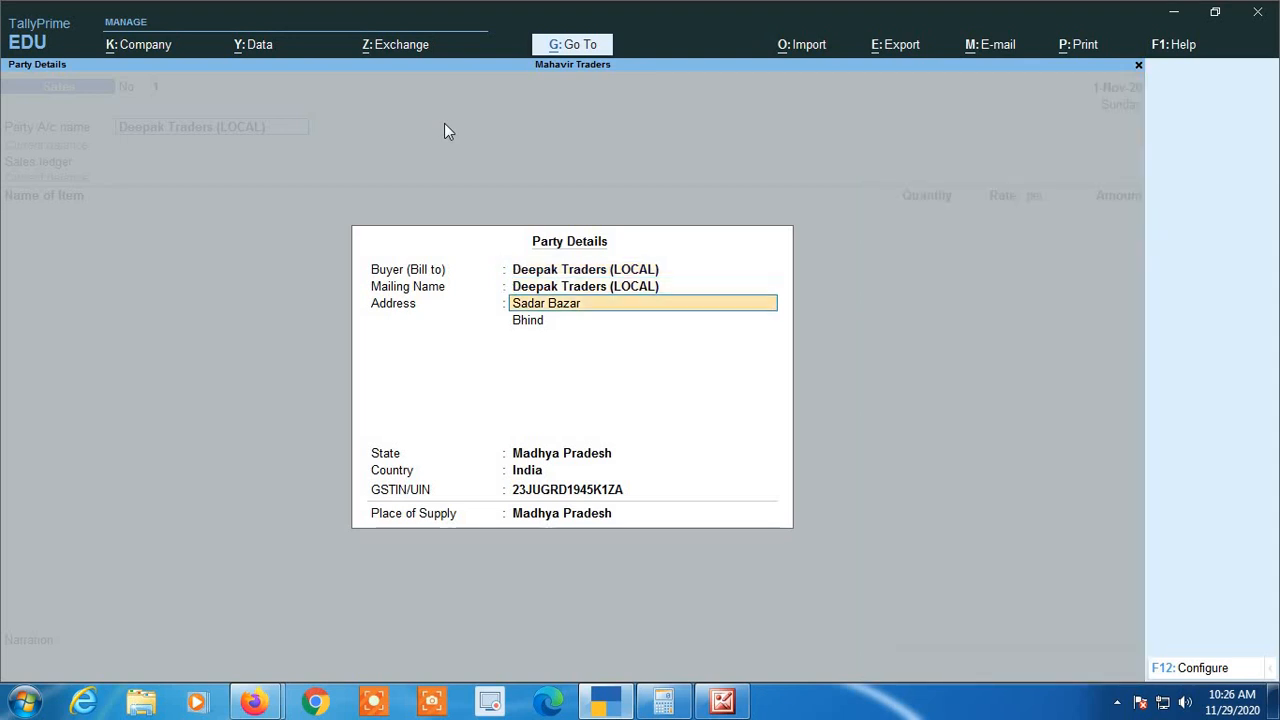
key("Return")
key("Return")
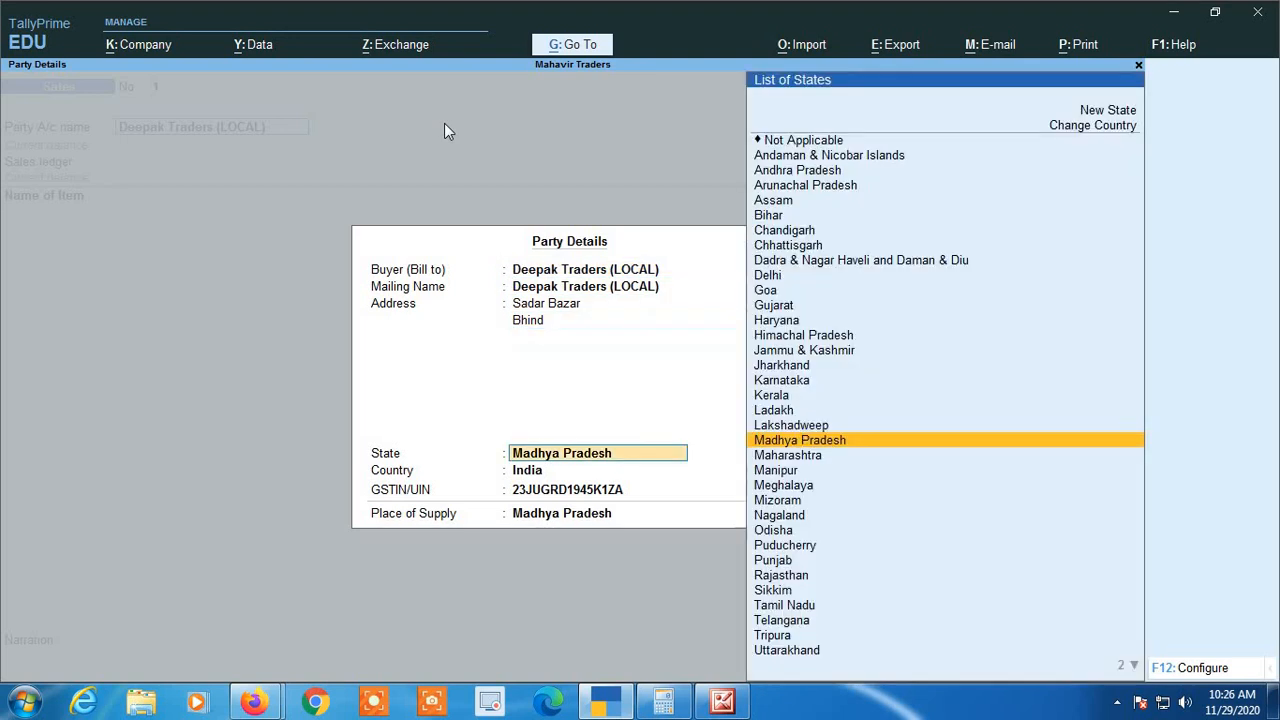
key("Return")
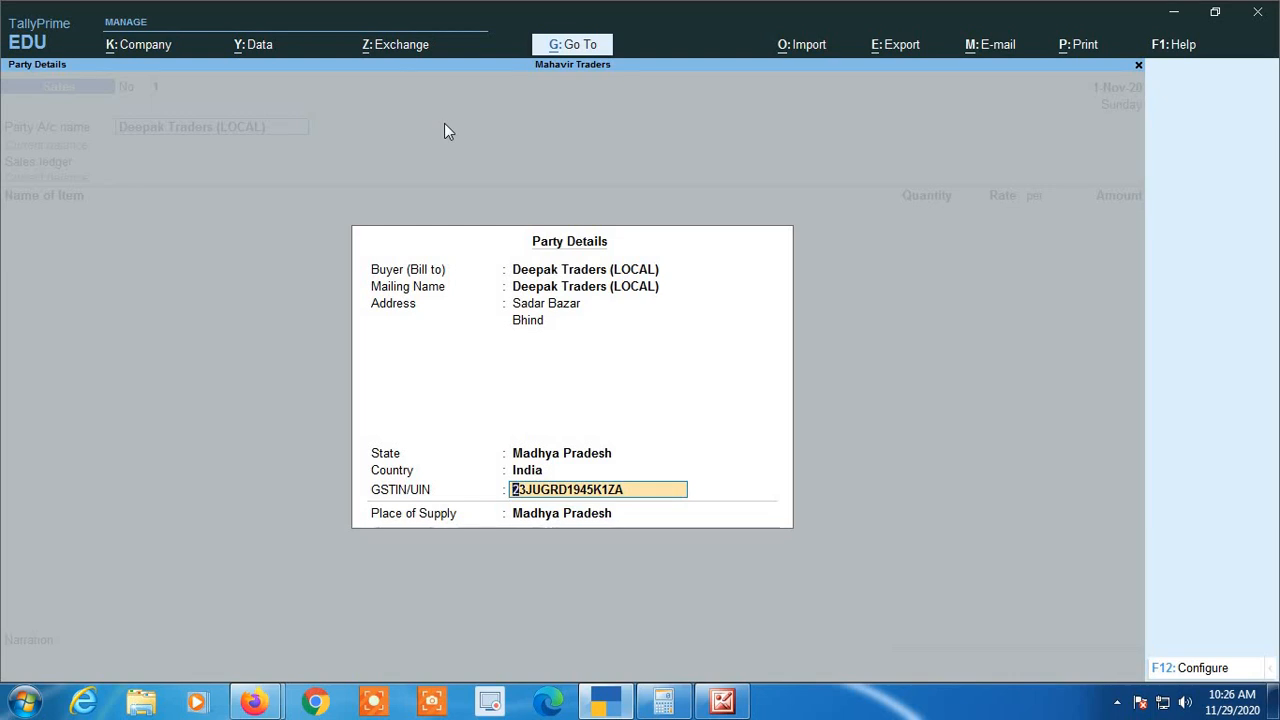
key("Return")
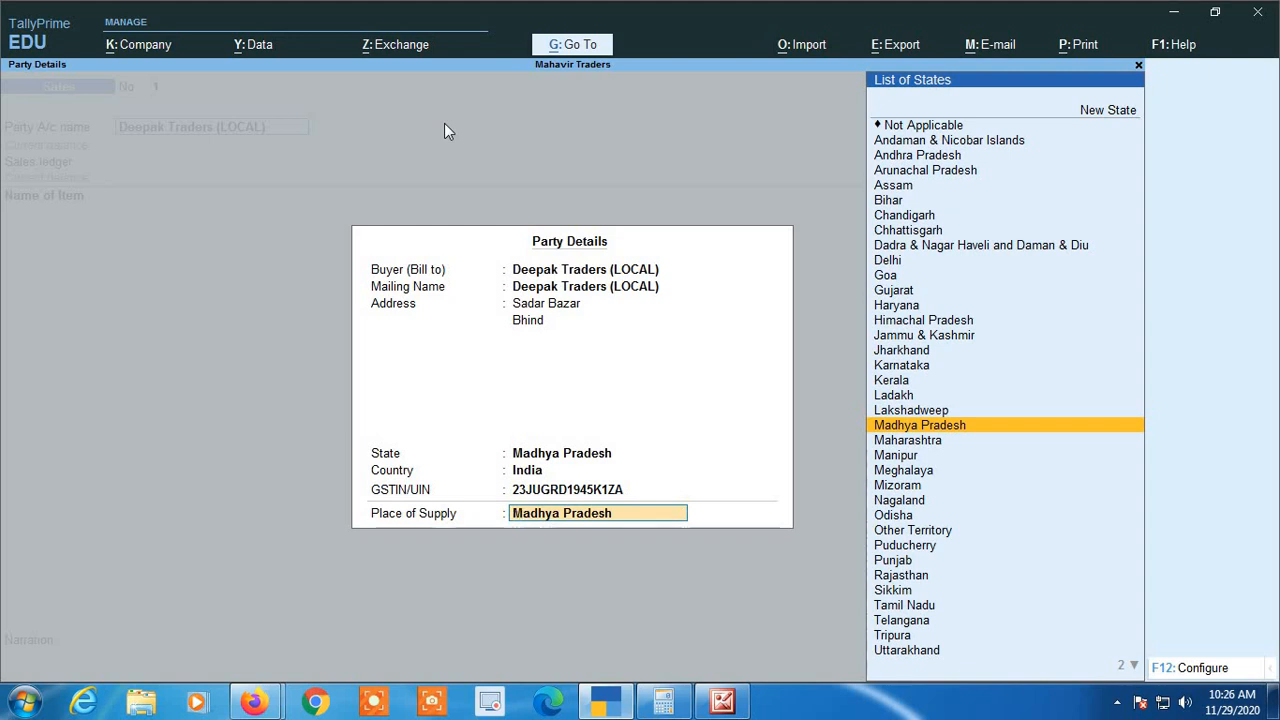
key("Return")
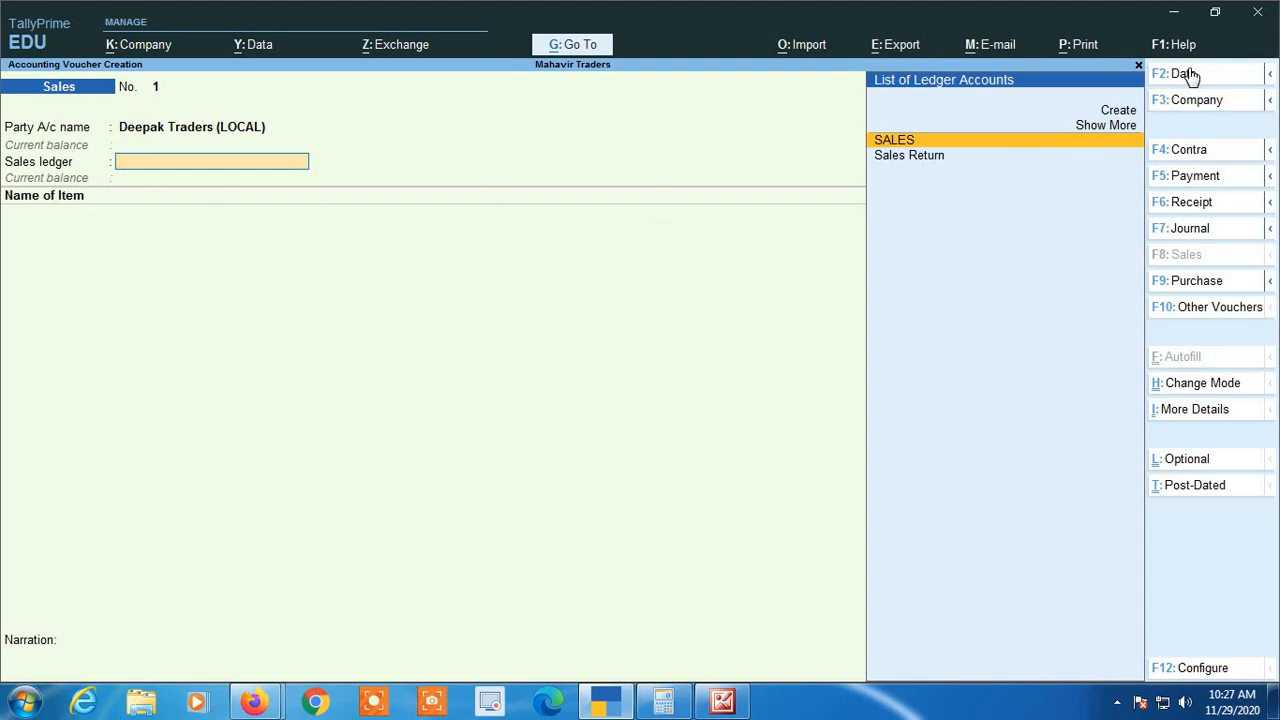
Review the voucher modes available for the sales voucher
left_click(1205, 389)
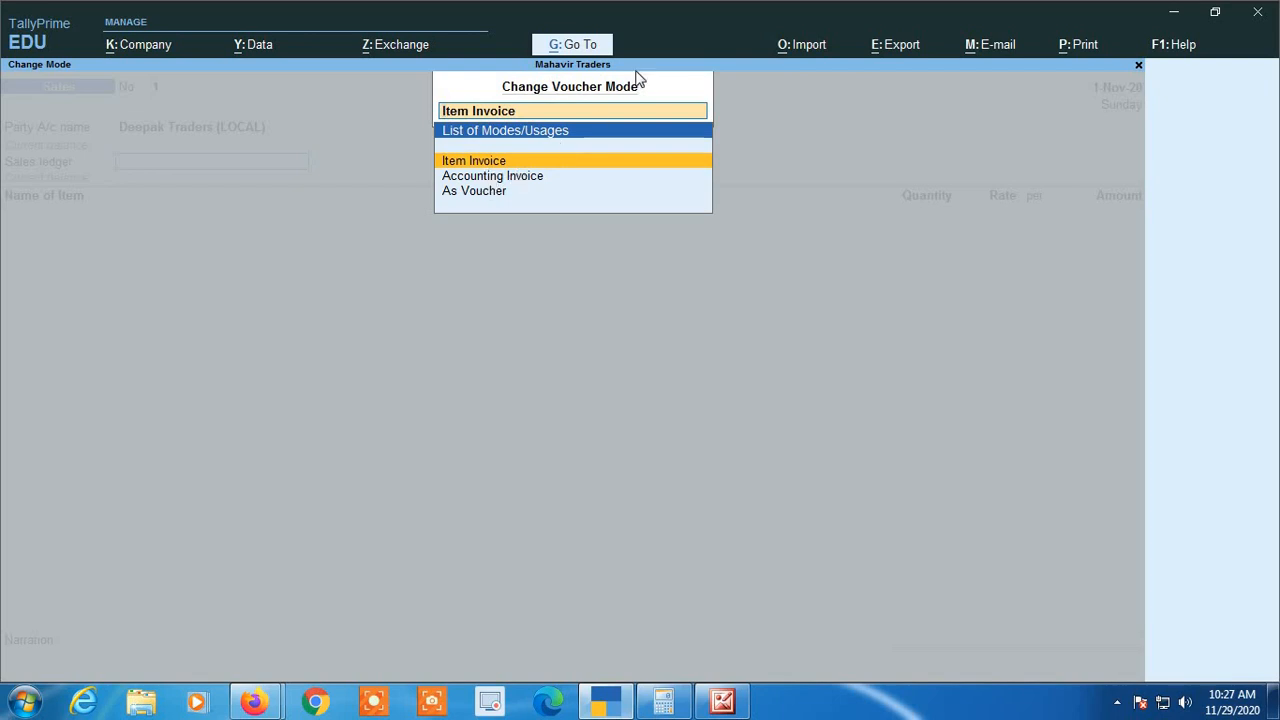
key("Down")
key("Return")
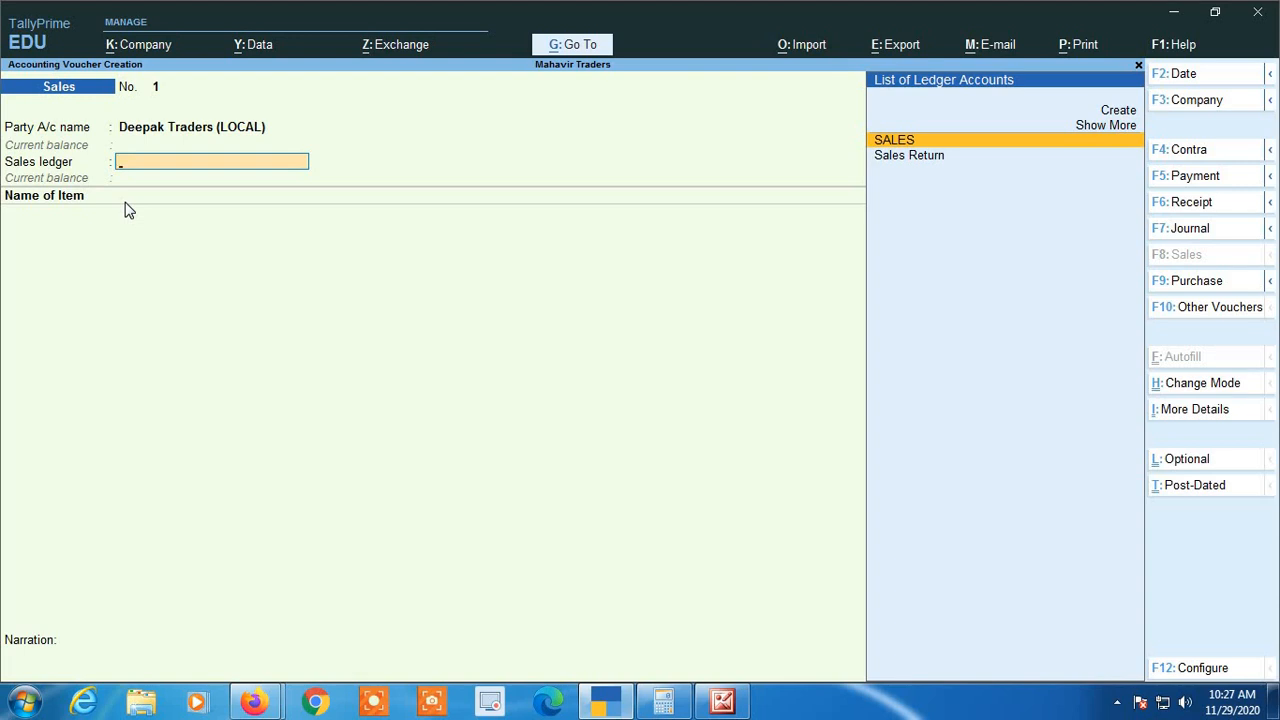
Open the Deepak Traders (LOCAL) ledger for alteration from the party account name and accept Sundry Debtors as its group
key("BackSpace")
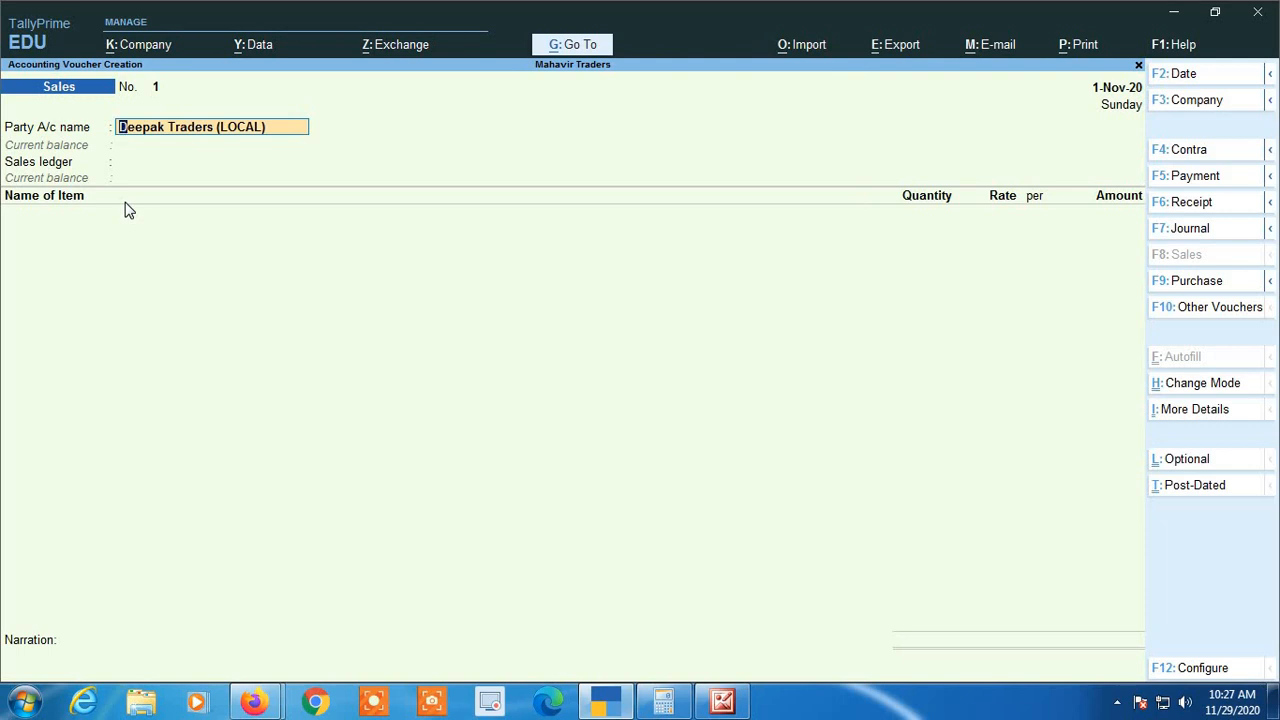
key("ctrl+Return")
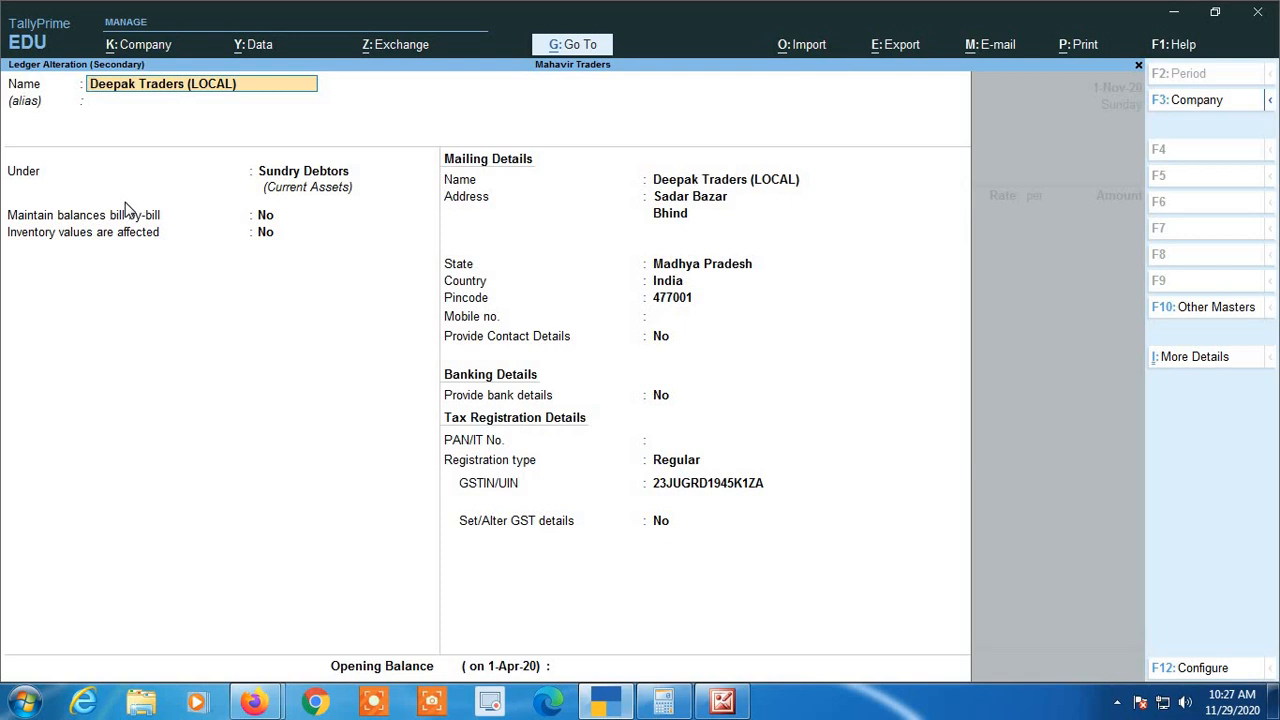
key("Return")
key("Return")
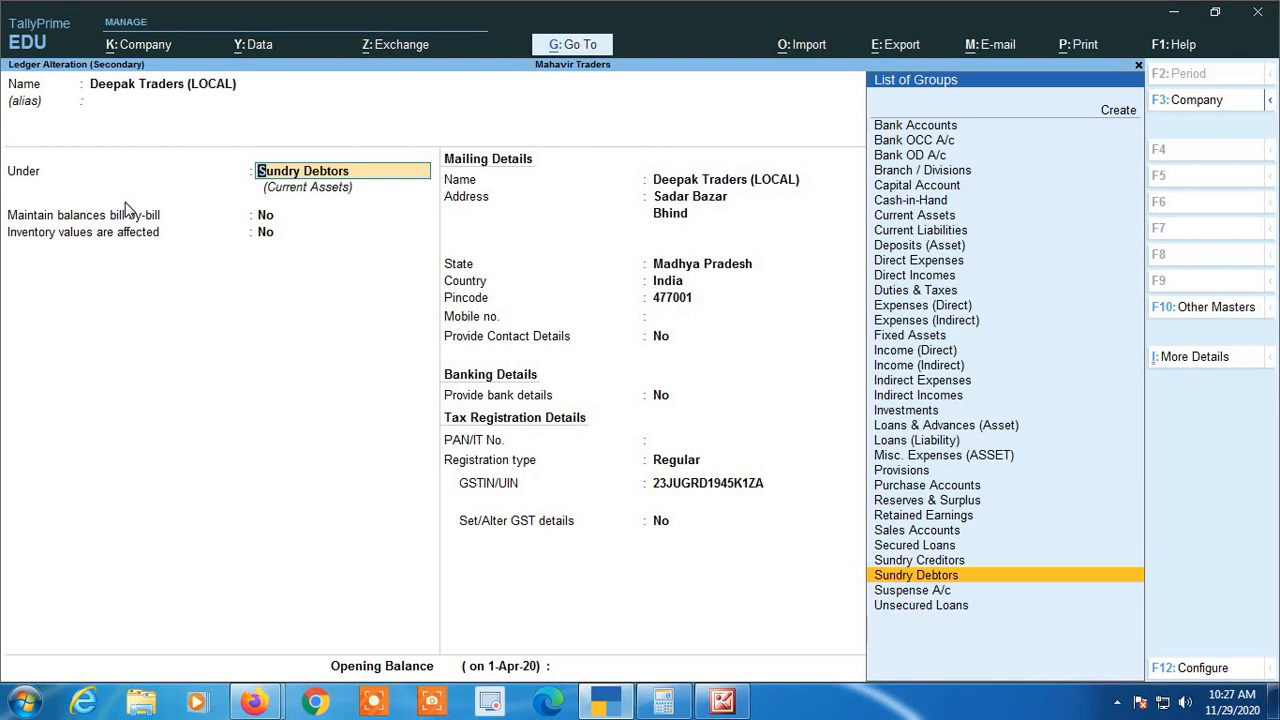
key("Return")
key("Return")
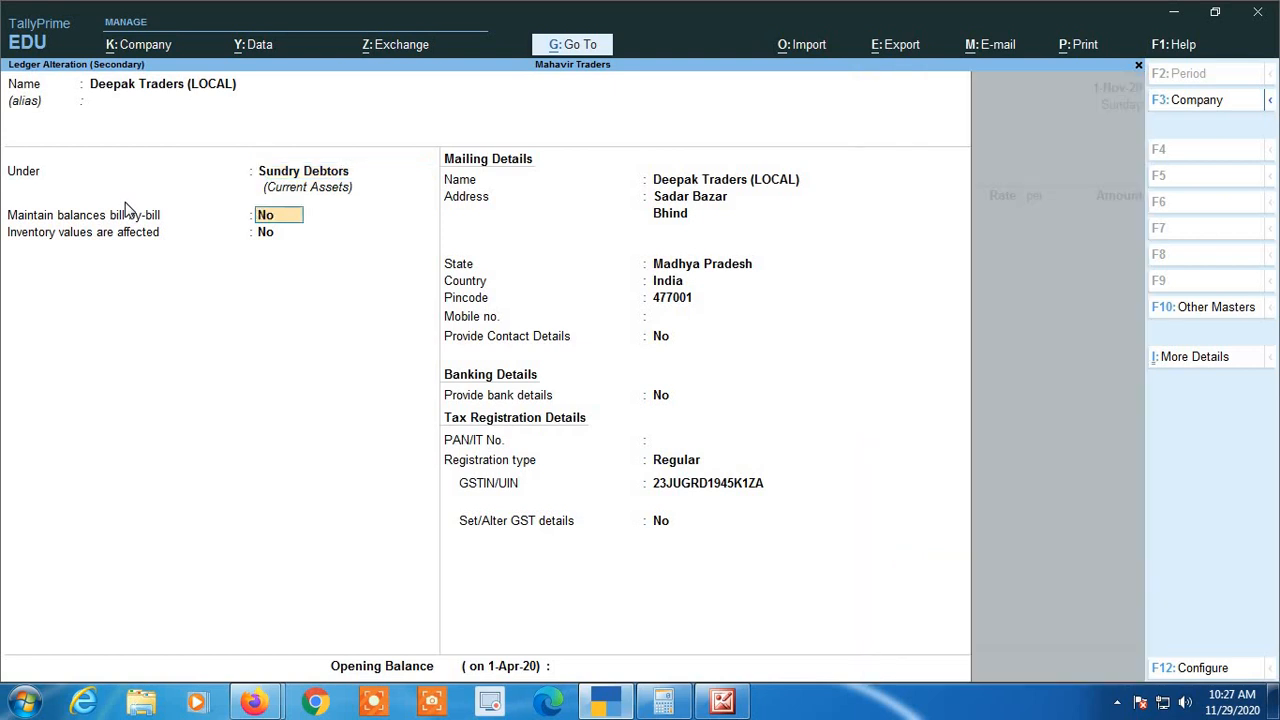
Accept the ledger's existing balance, mailing and contact details to reach its tax registration type
key("Return")
key("Return")
key("Return")
key("Return")
key("Return")
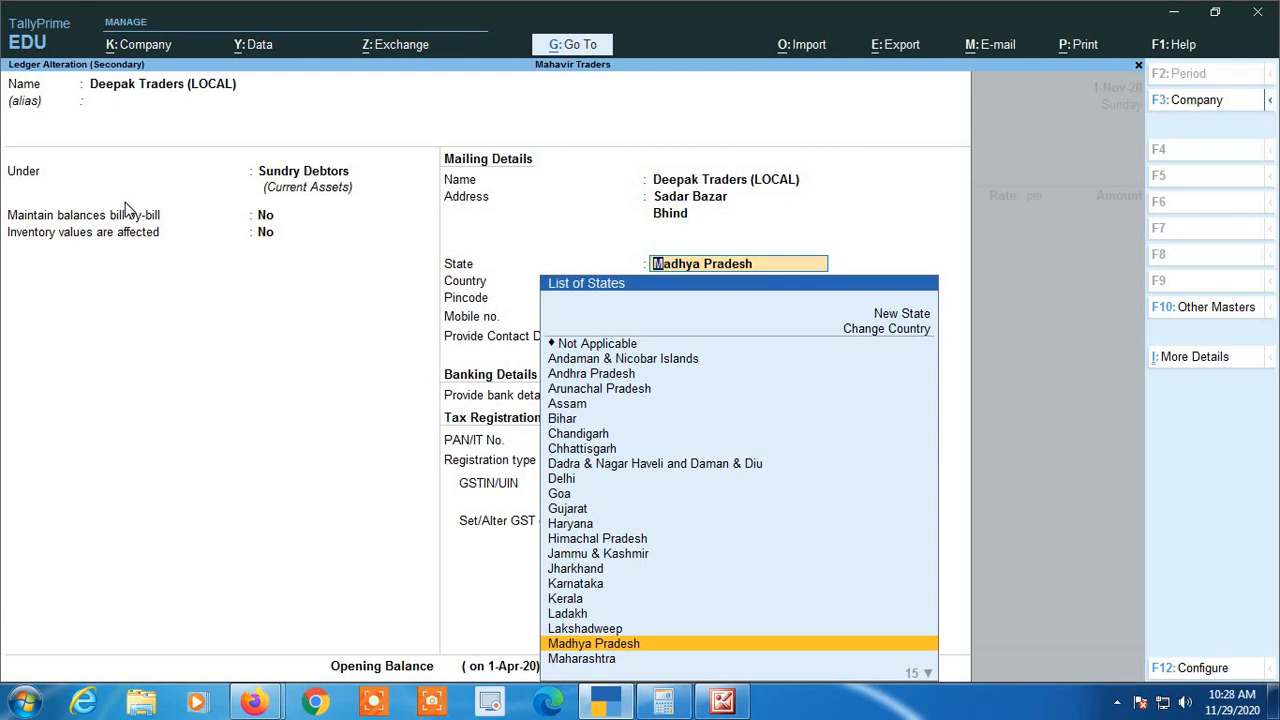
key("Return")
key("Return")
key("Return")
key("Return")
key("Return")
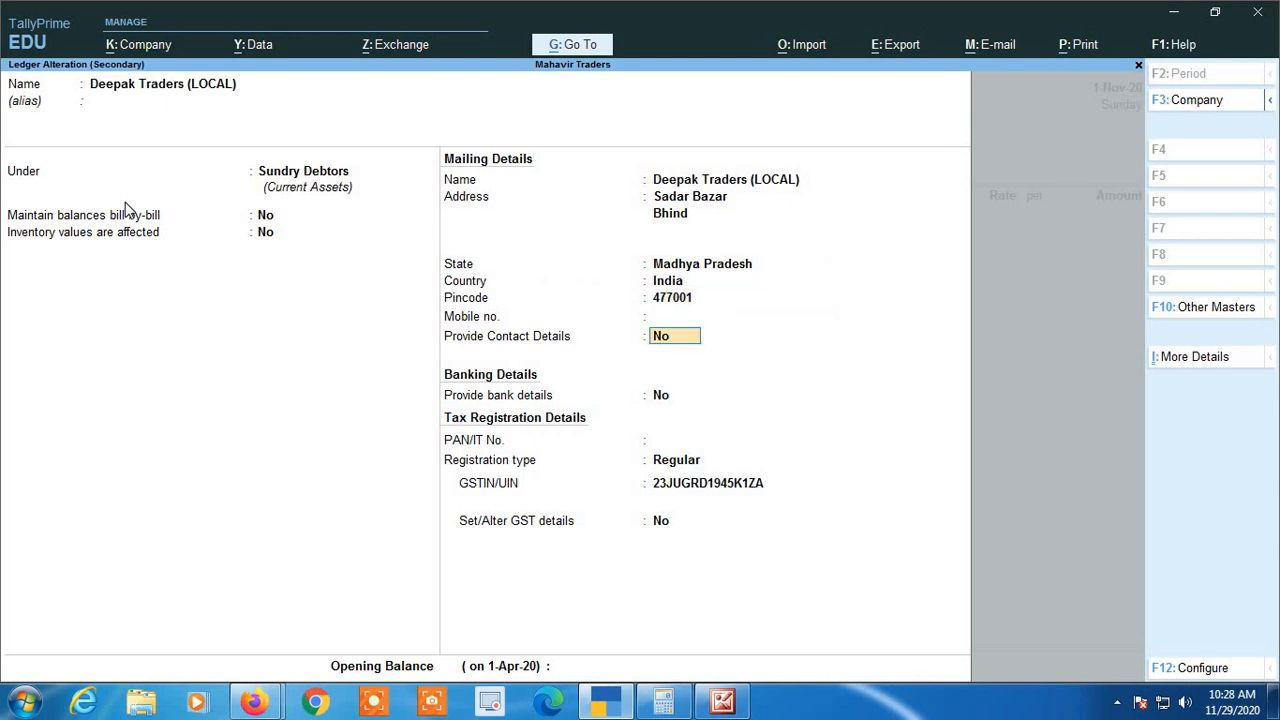
key("Return")
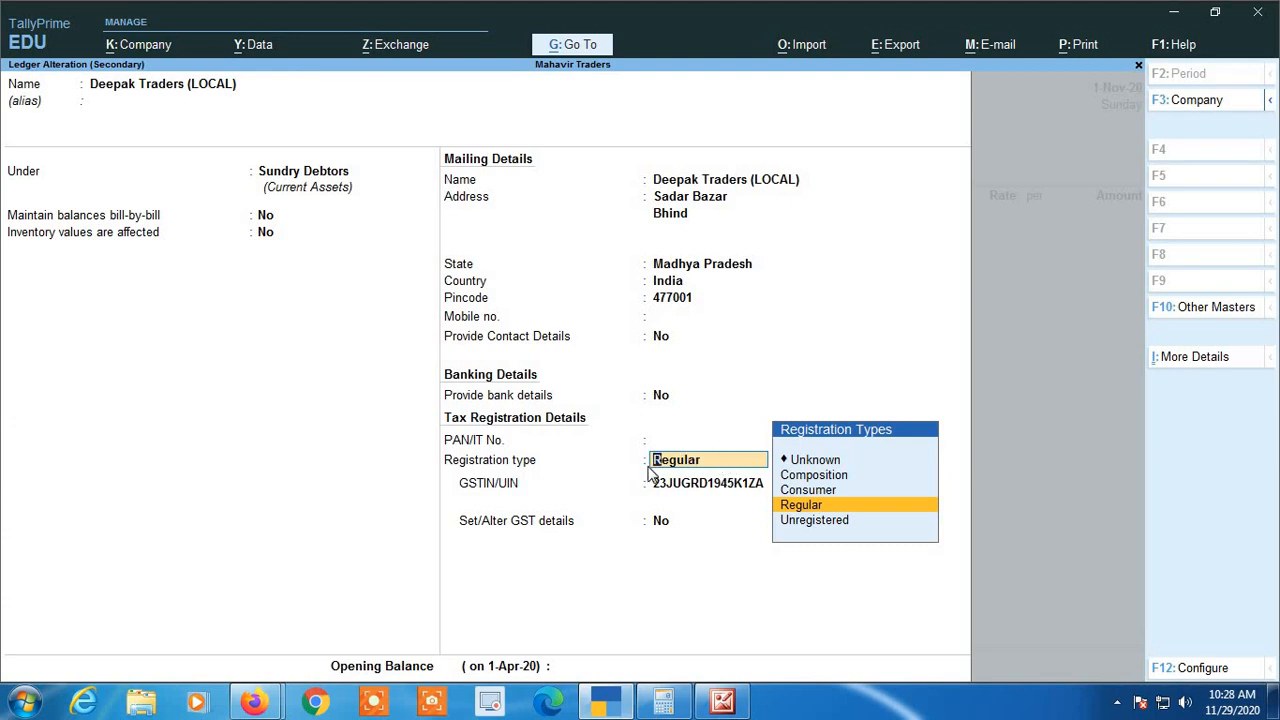
Set the party ledger's registration type to Composition
key("Up")
key("Up")
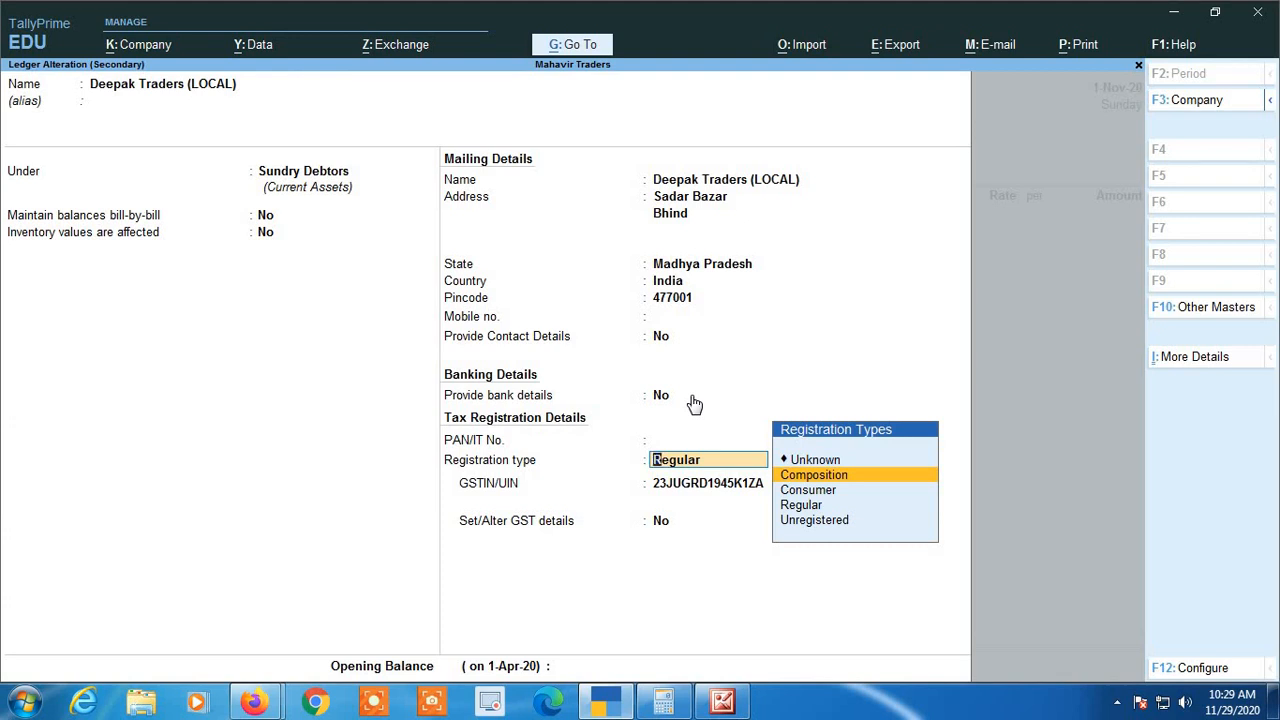
key("Return")
Change the party ledger's registration type to Consumer
key("BackSpace")
key("Down")
key("Down")
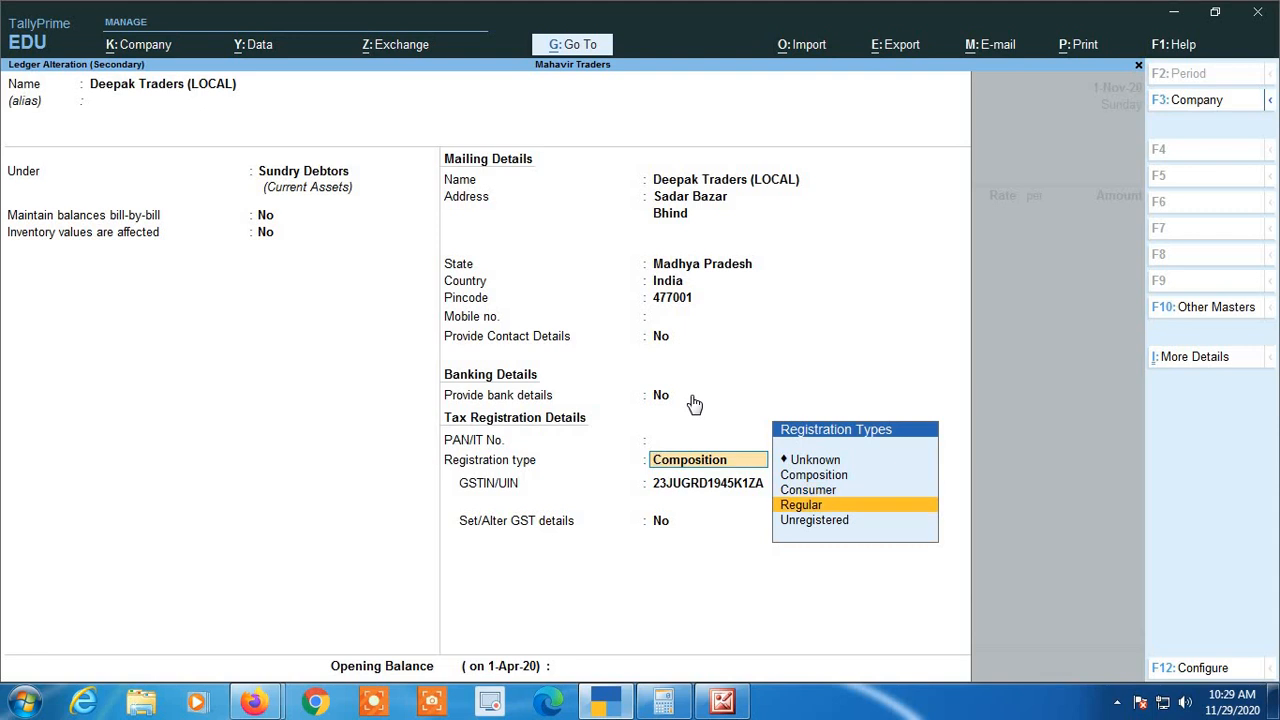
key("Up")
key("Up")
key("Down")
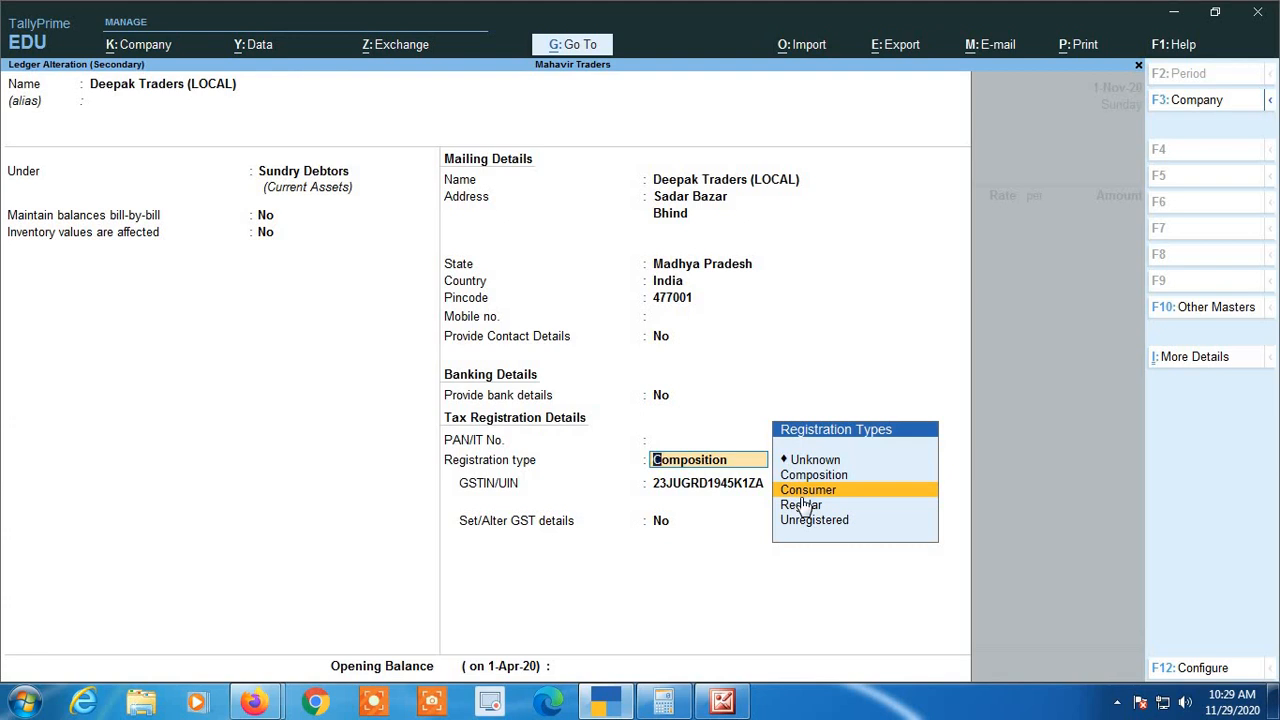
key("Return")
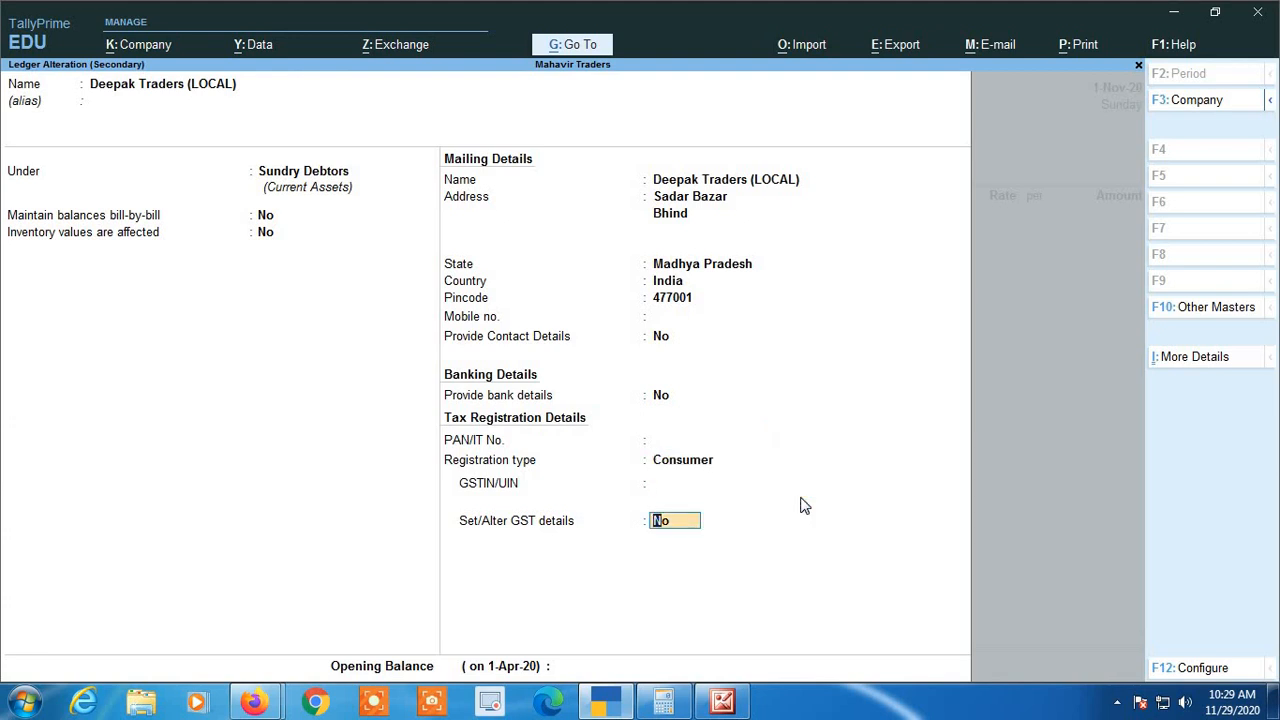
Change the party ledger's registration type to Unregistered
key("BackSpace")
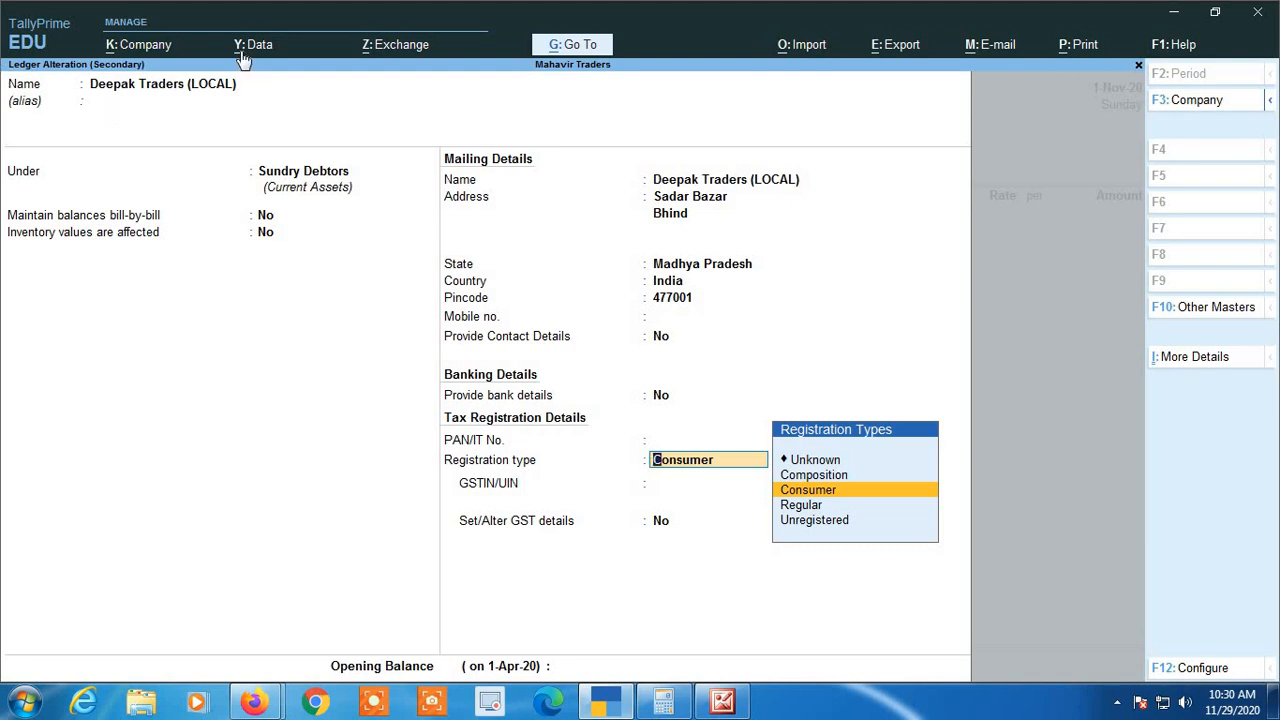
key("Down")
left_click(841, 524)
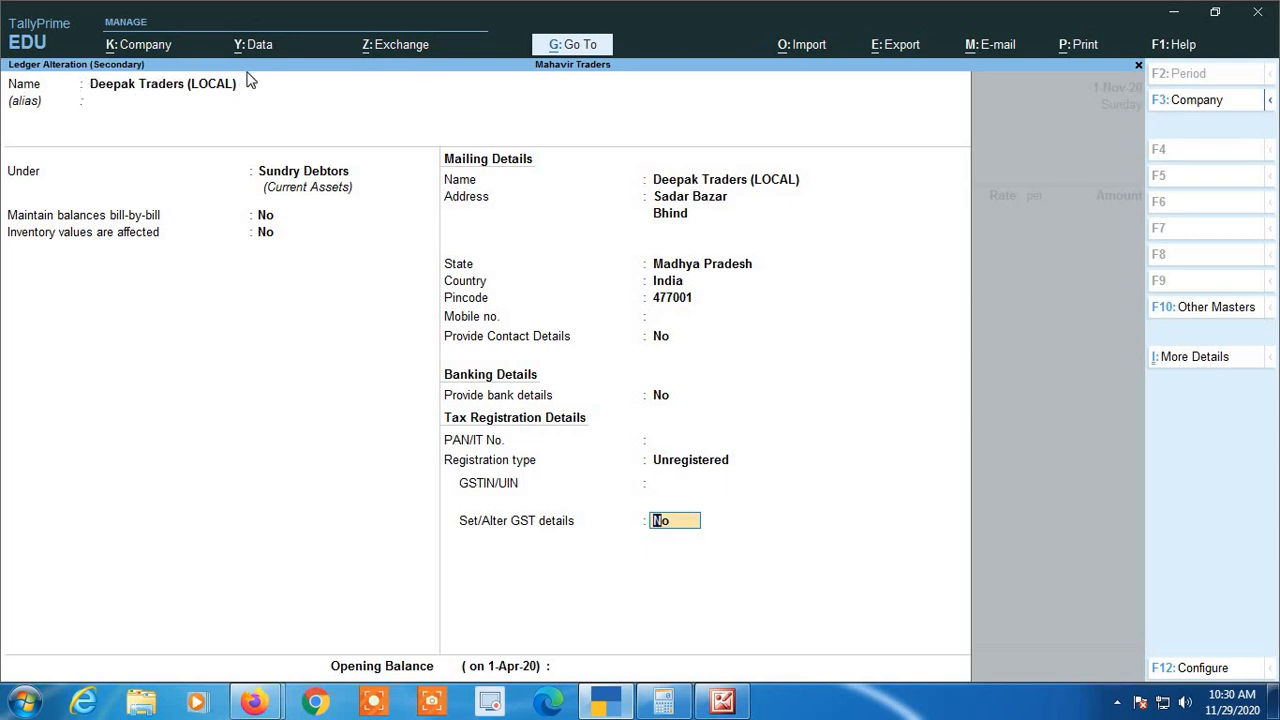
Review the registration types available for the party ledger, from Composition through Regular to Unregistered
key("BackSpace")
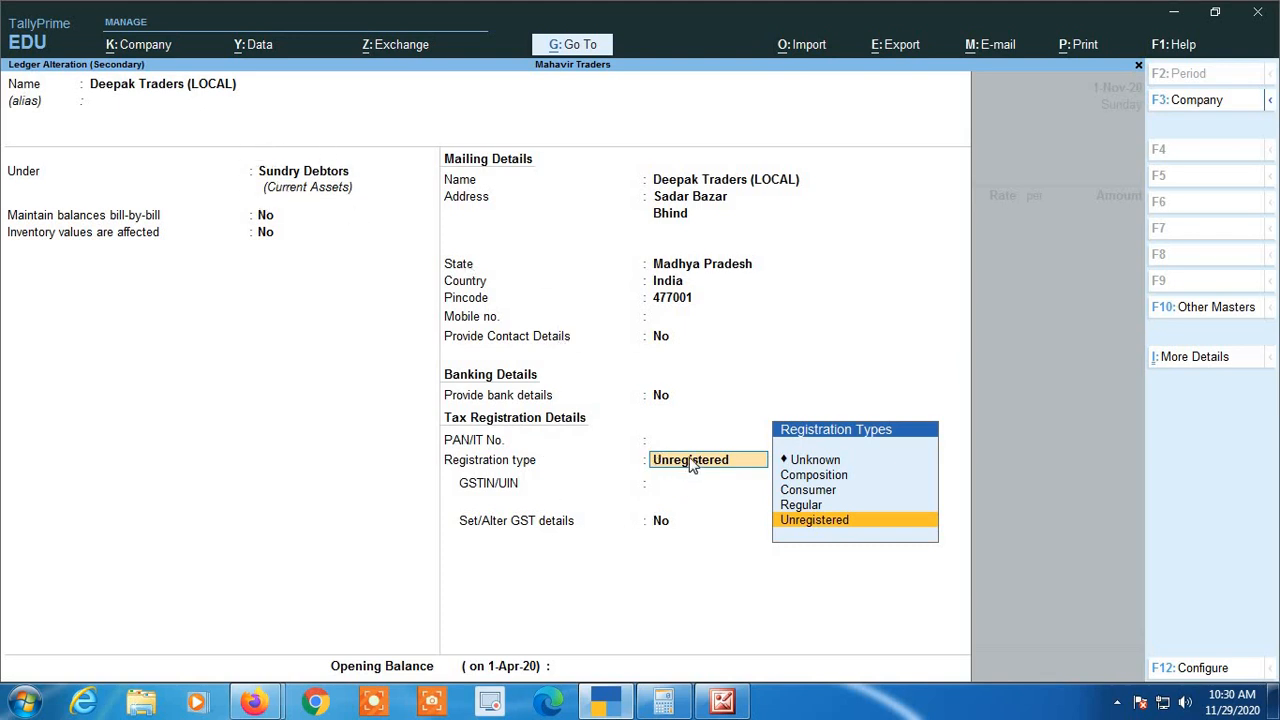
key("Up")
key("Up")
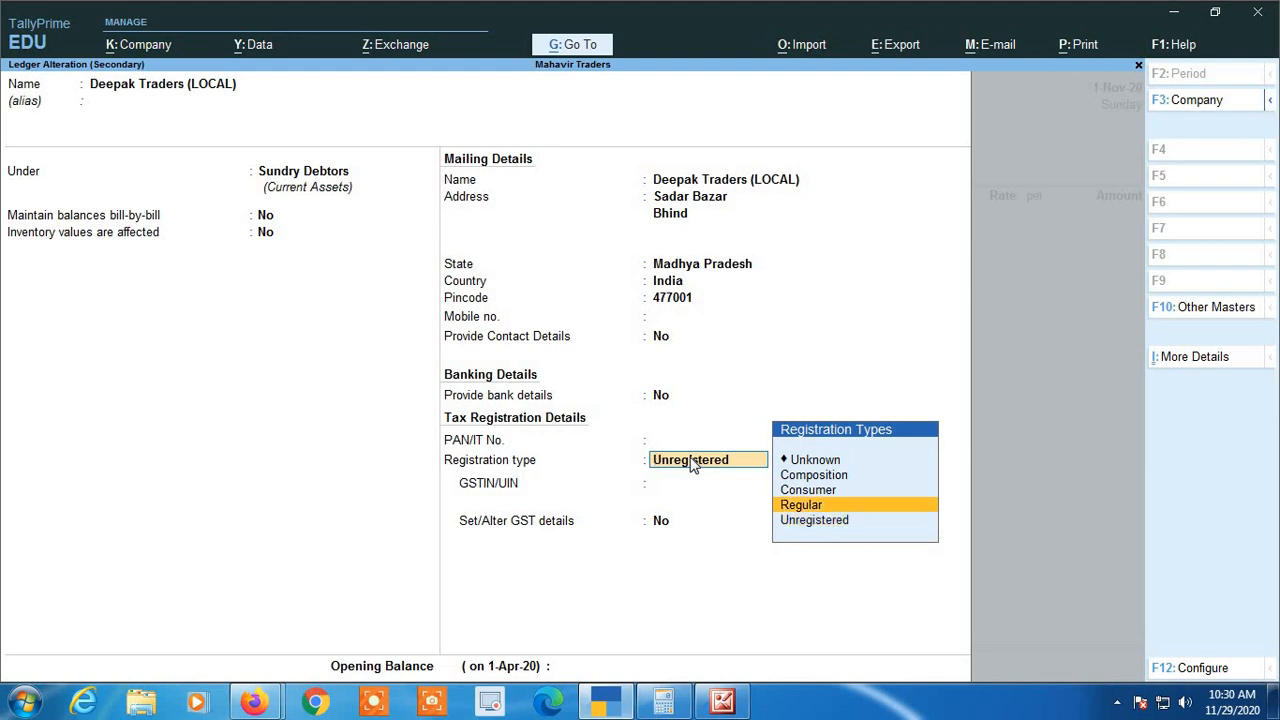
key("Up")
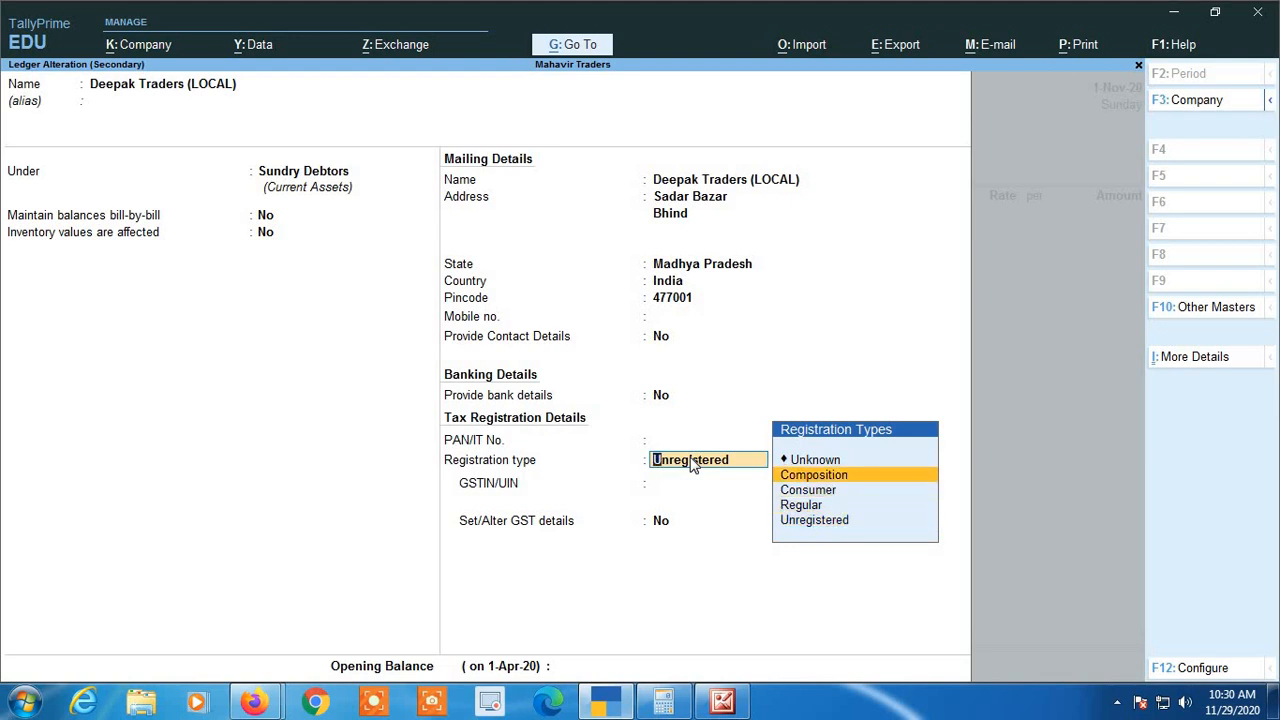
key("Down")
key("Down")
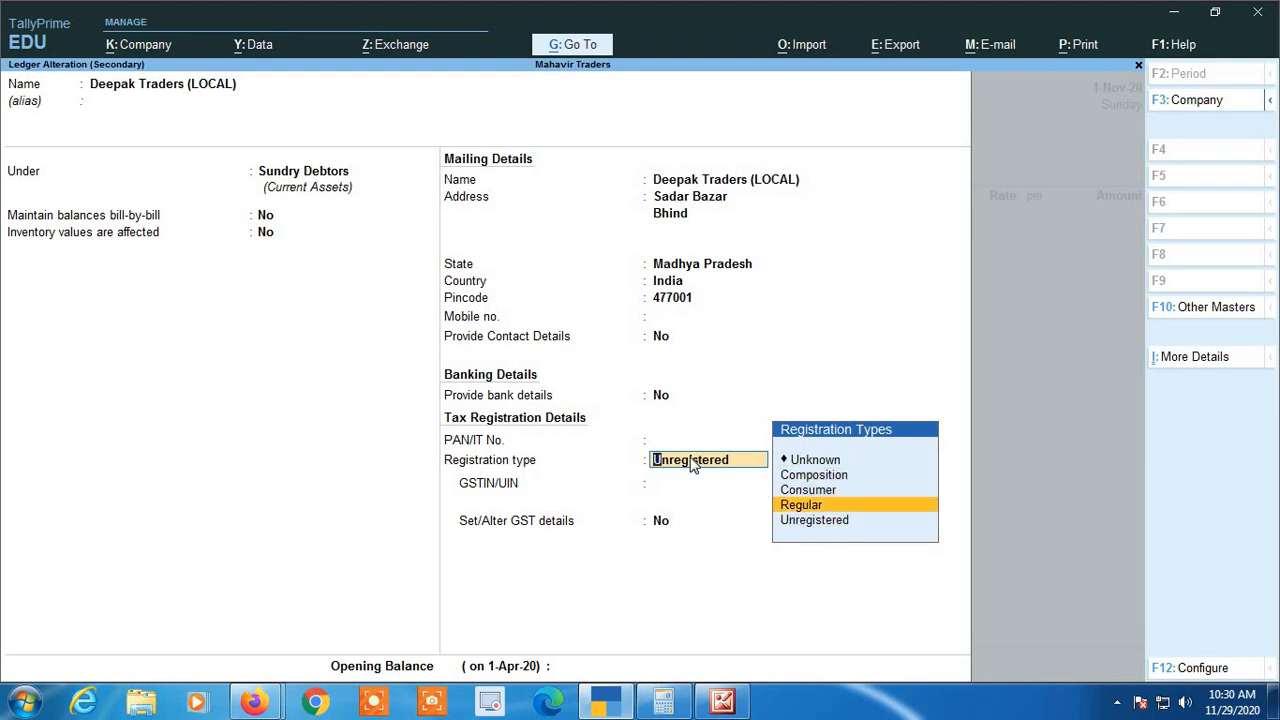
key("Down")
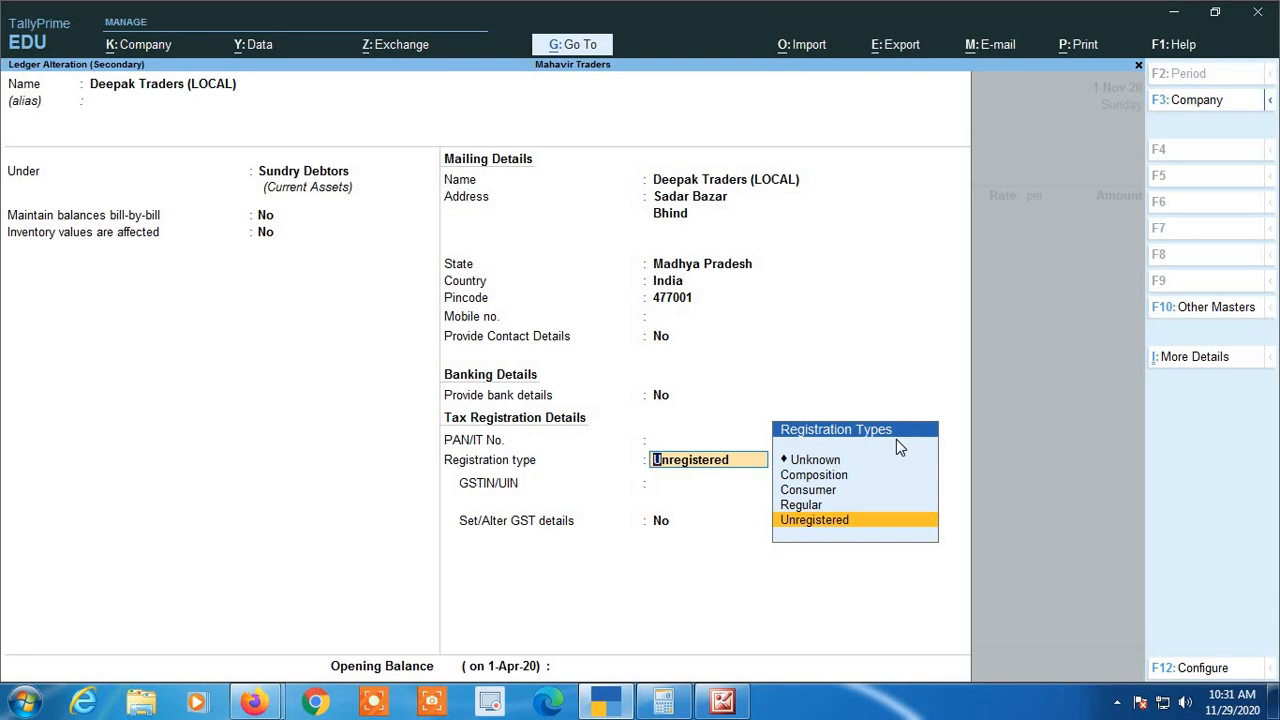
Quit the party ledger alteration without saving and return to the sales voucher
key("BackSpace")
key("Escape")
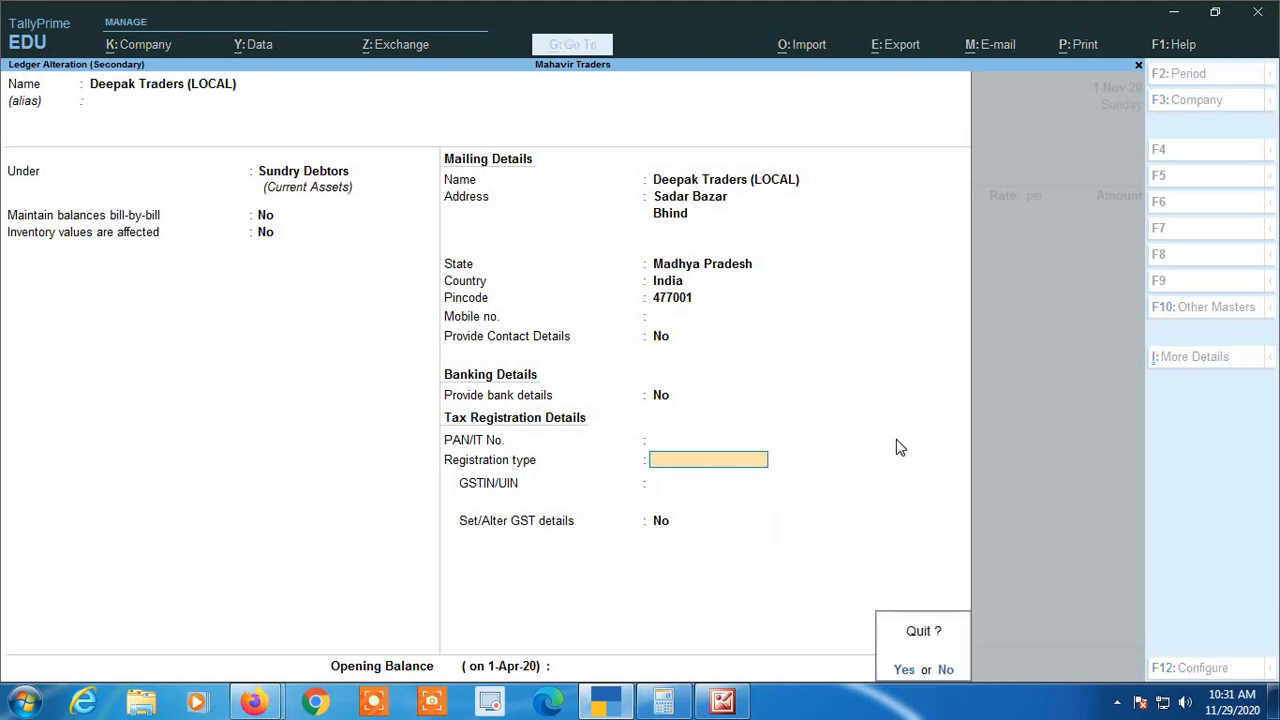
key("y")
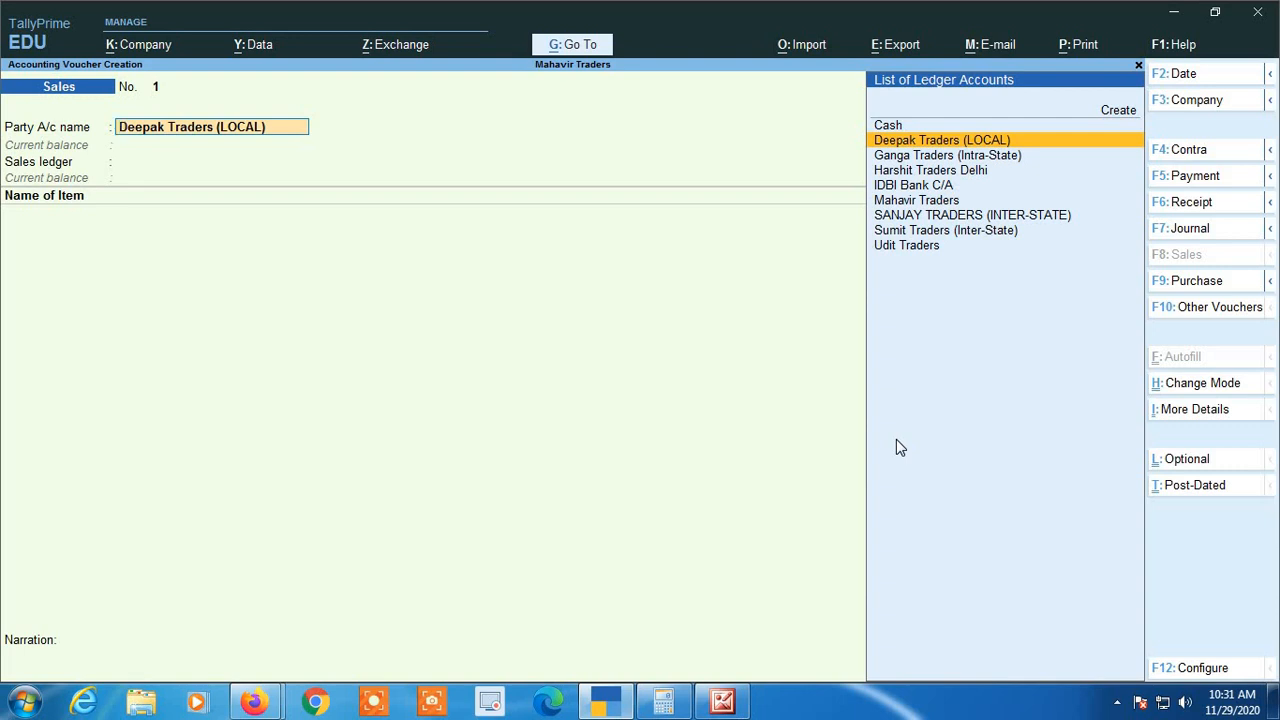
Choose Deepak Traders (LOCAL) as the party and accept its existing buyer details with Madhya Pradesh as place of supply
key("Return")
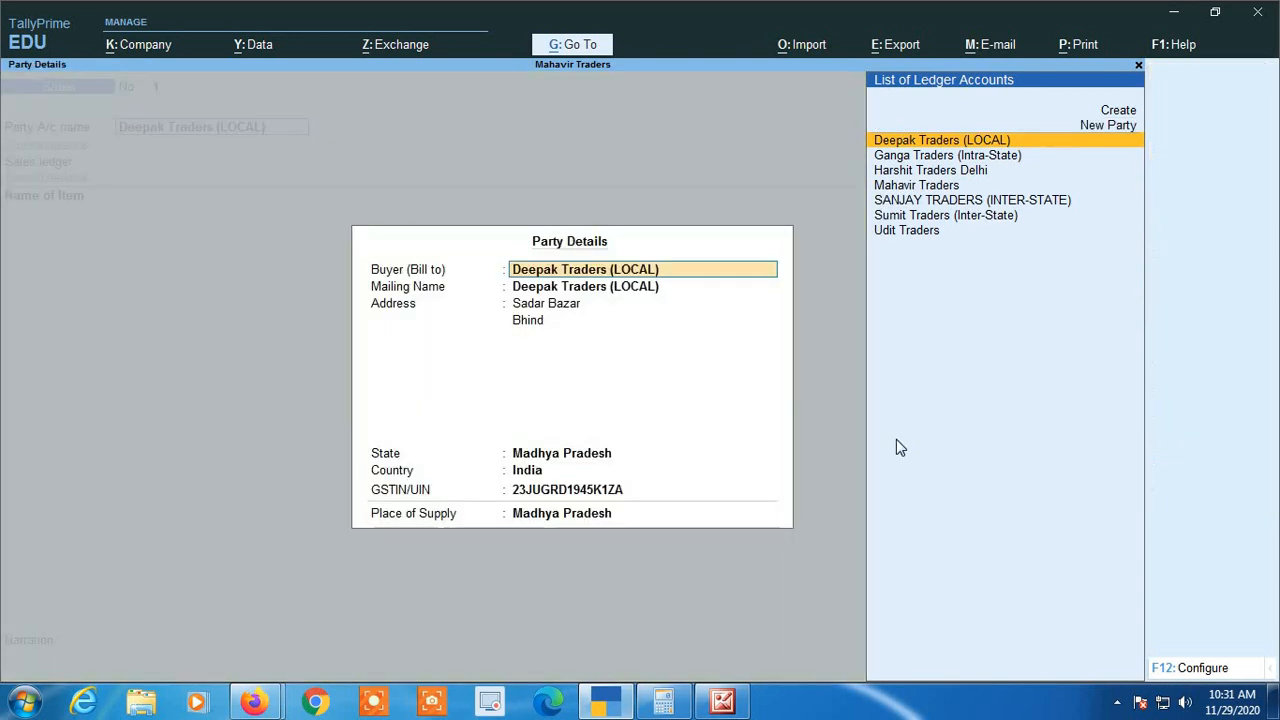
key("Return")
key("Return")
key("Return")
key("Return")
key("Return")
key("Return")
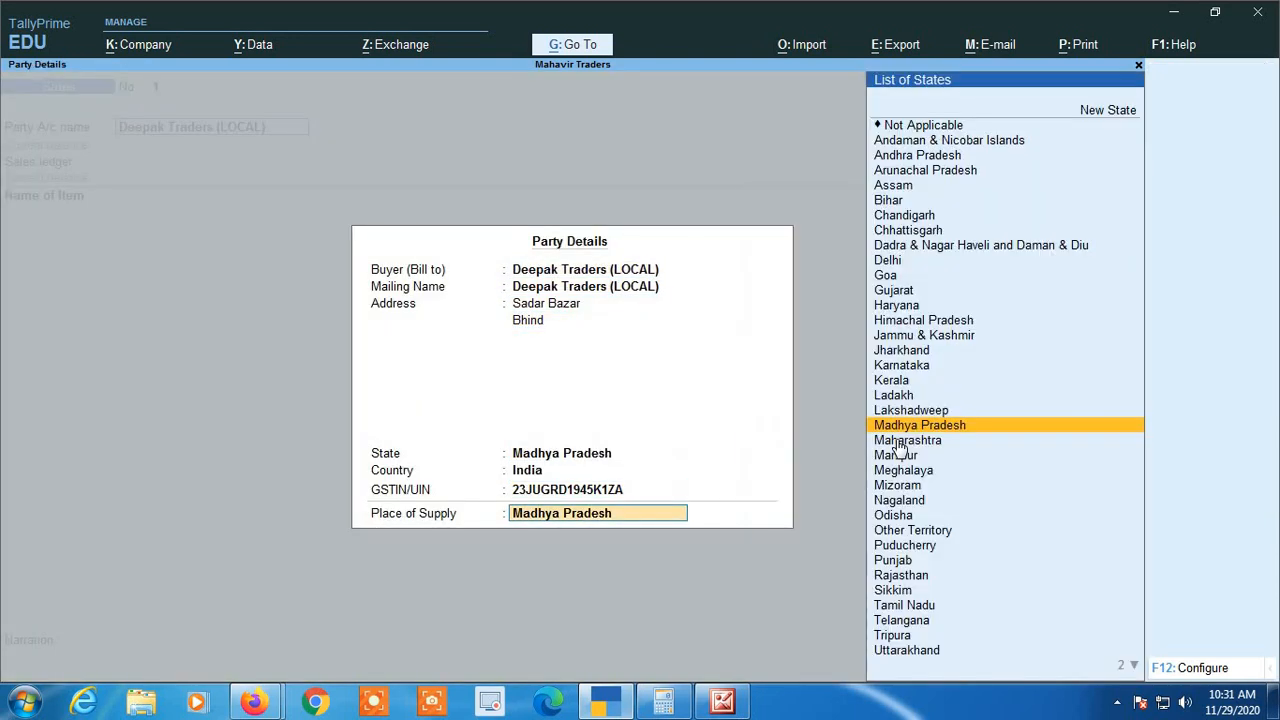
key("Return")
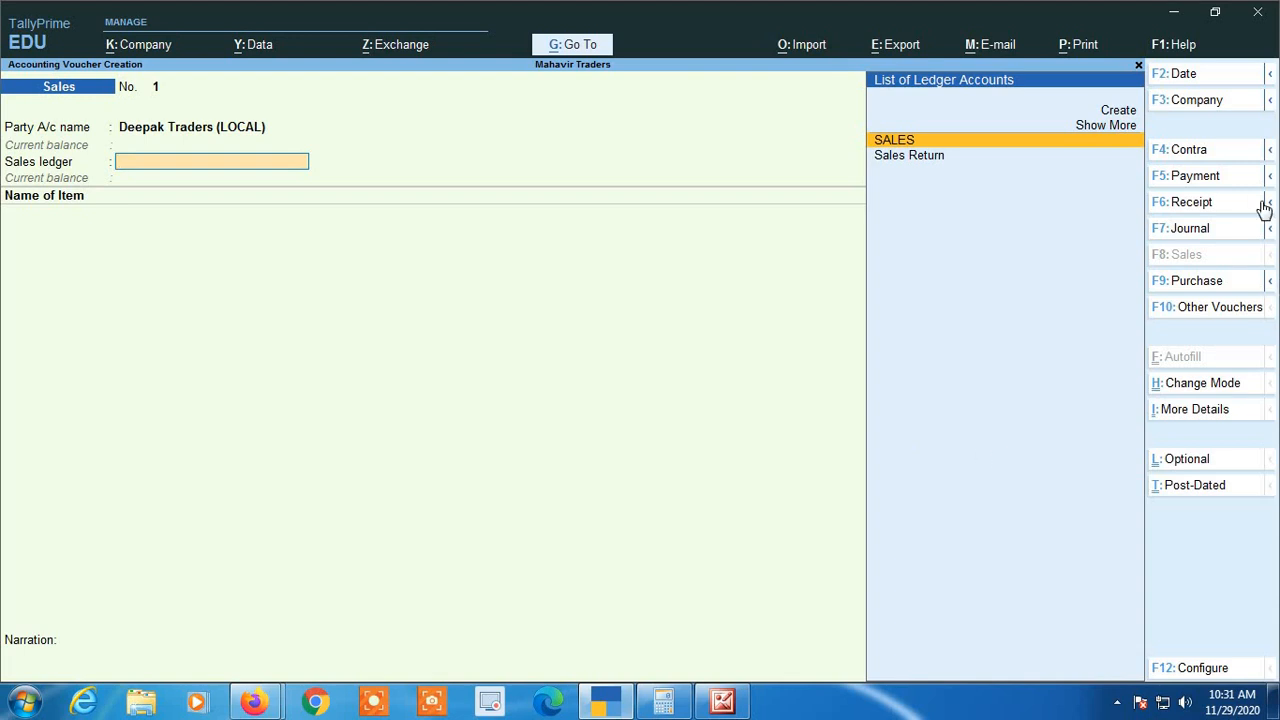
Open the sales voucher configuration and examine its general, bank, tax and GST options
left_click(1216, 669)
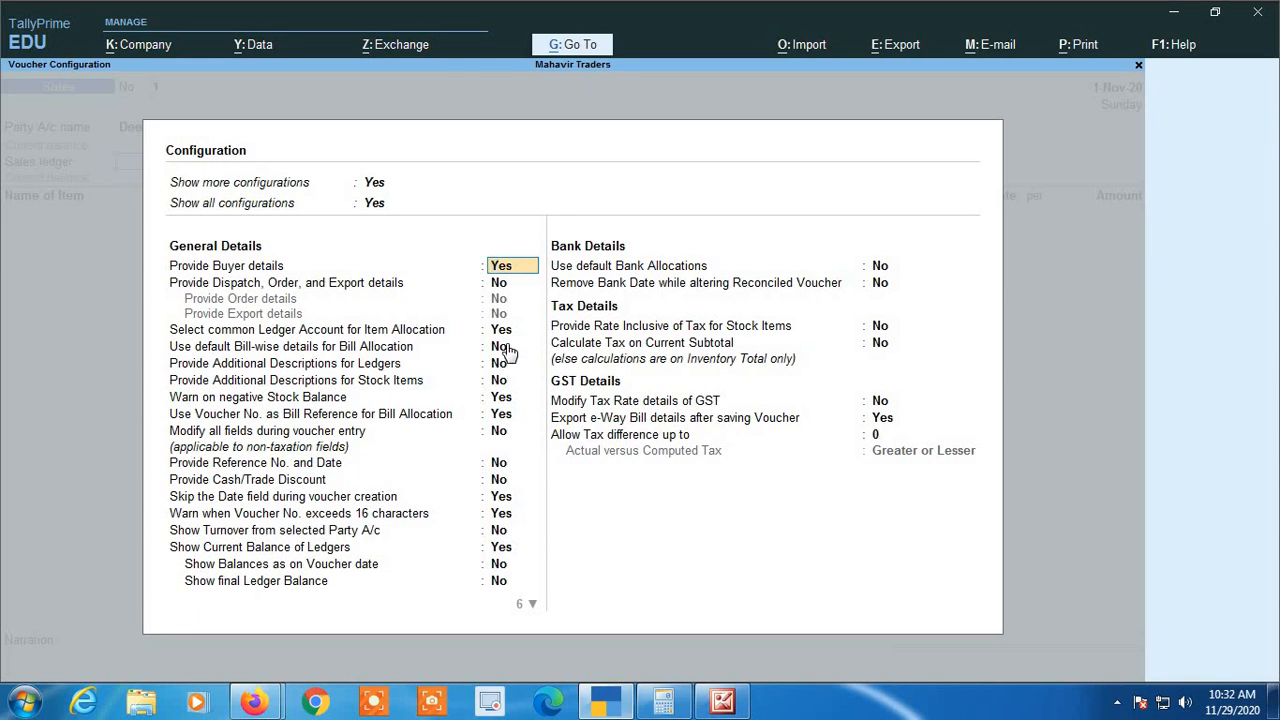
key("Down")
key("Down")
key("Down")
key("Down")
key("Down")
key("Down")
key("Down")
key("Down")
key("Down")
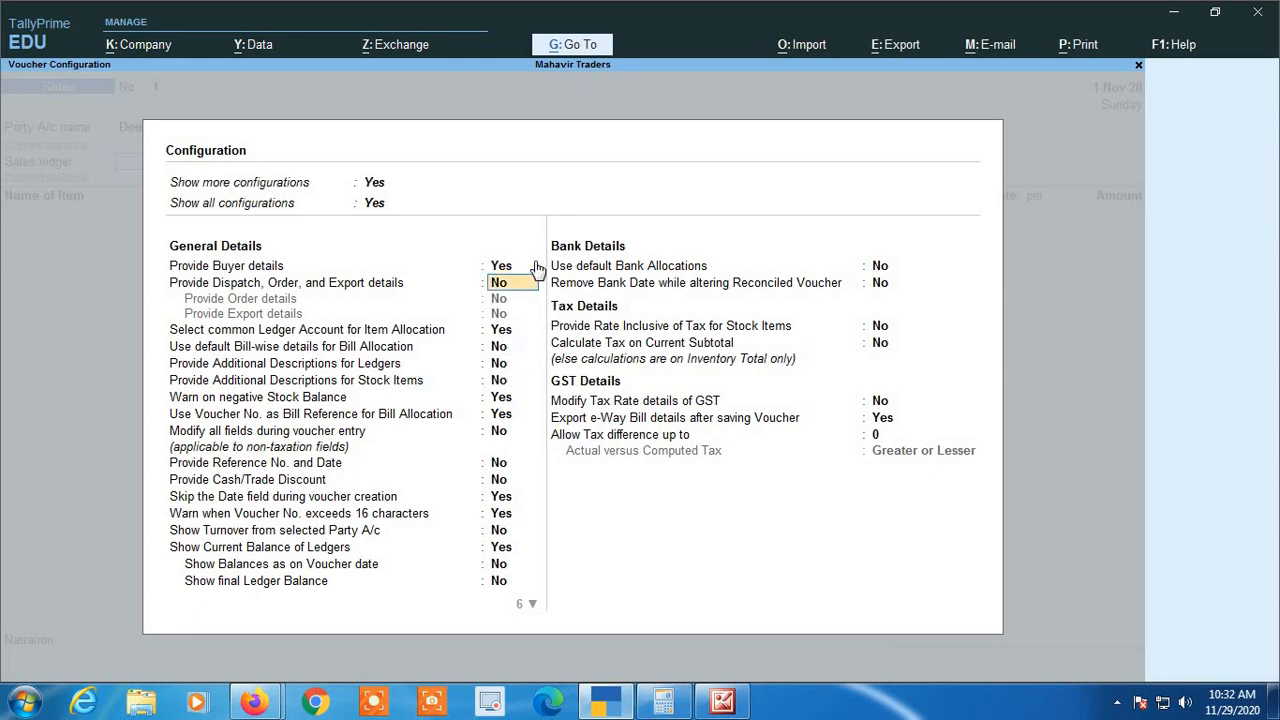
key("Down")
key("Down")
key("Down")
key("Down")
key("Down")
key("Down")
key("Down")
key("Down")
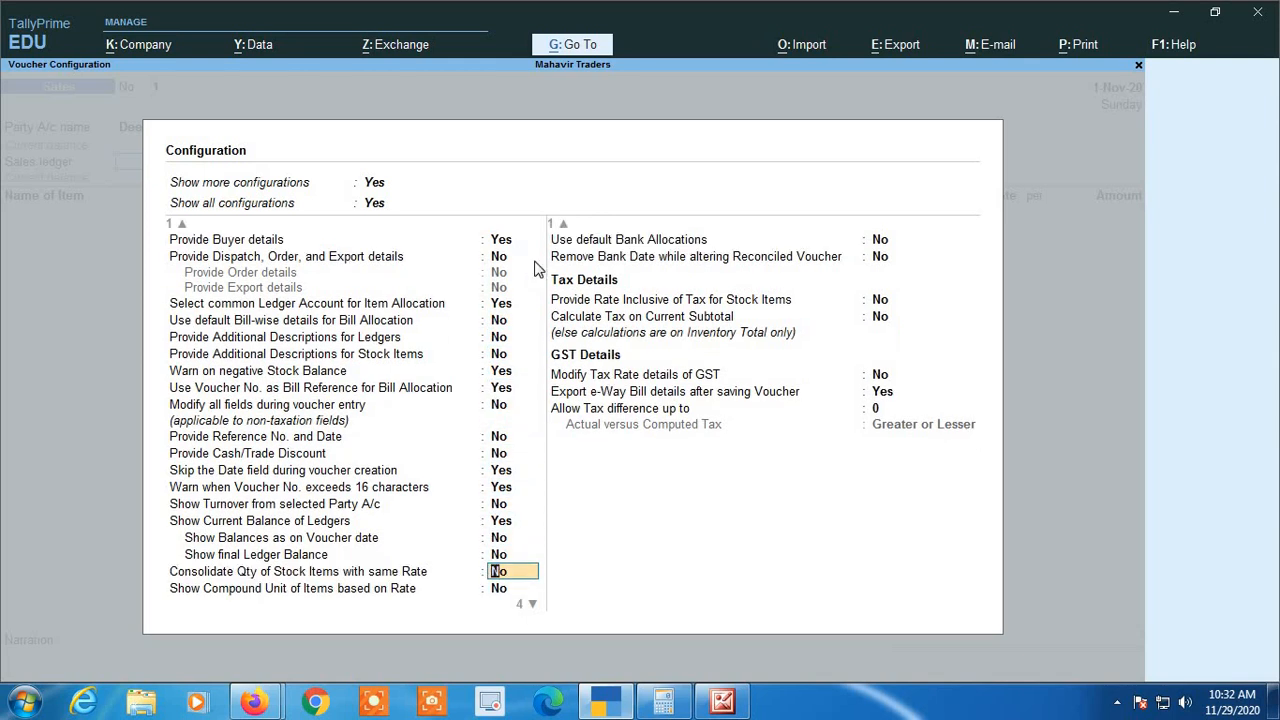
key("Down")
key("Down")
key("Down")
key("Down")
key("Down")
key("Down")
key("Down")
key("Down")
key("Down")
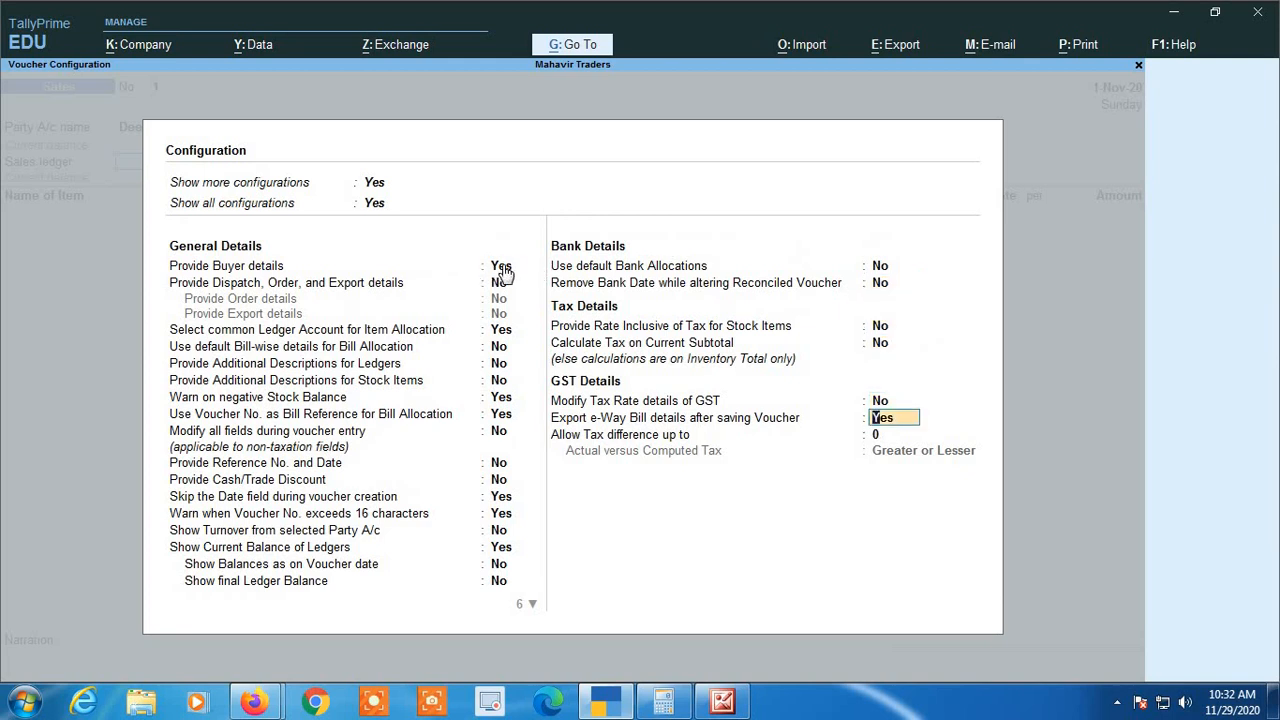
Set Provide Buyer details to No and save the voucher configuration
left_click(502, 268)
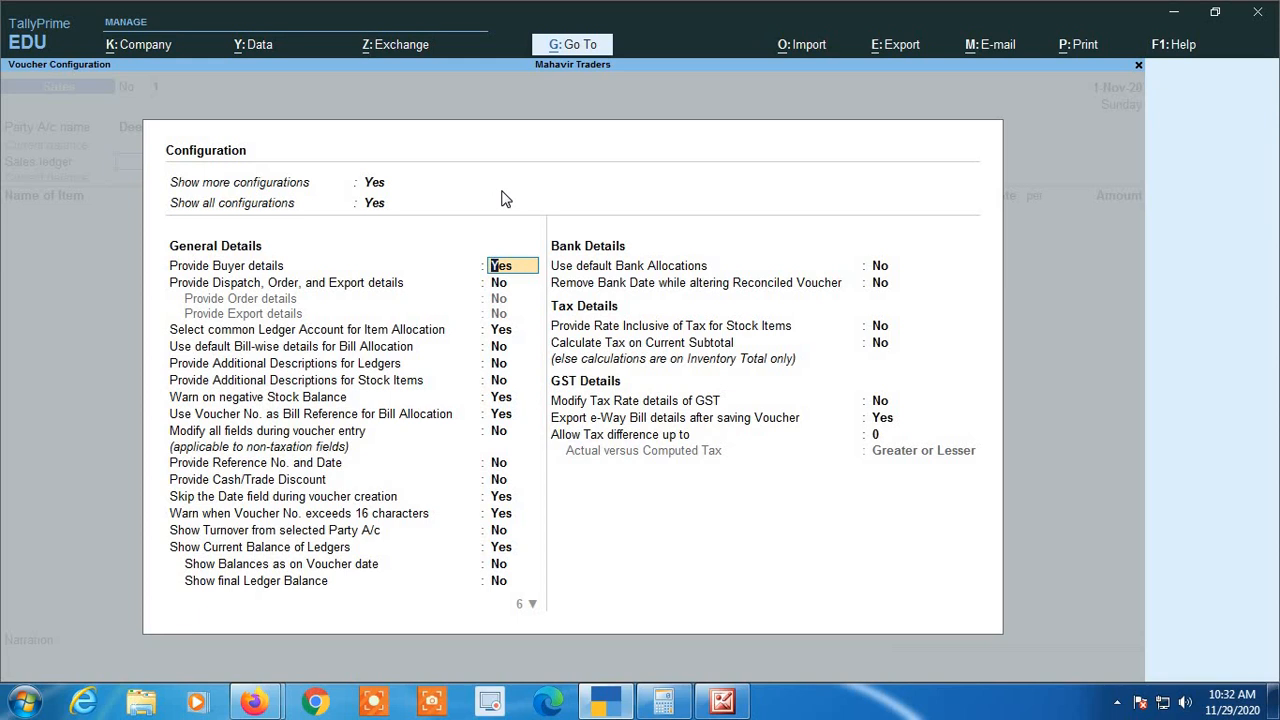
type("n")
key("Return")
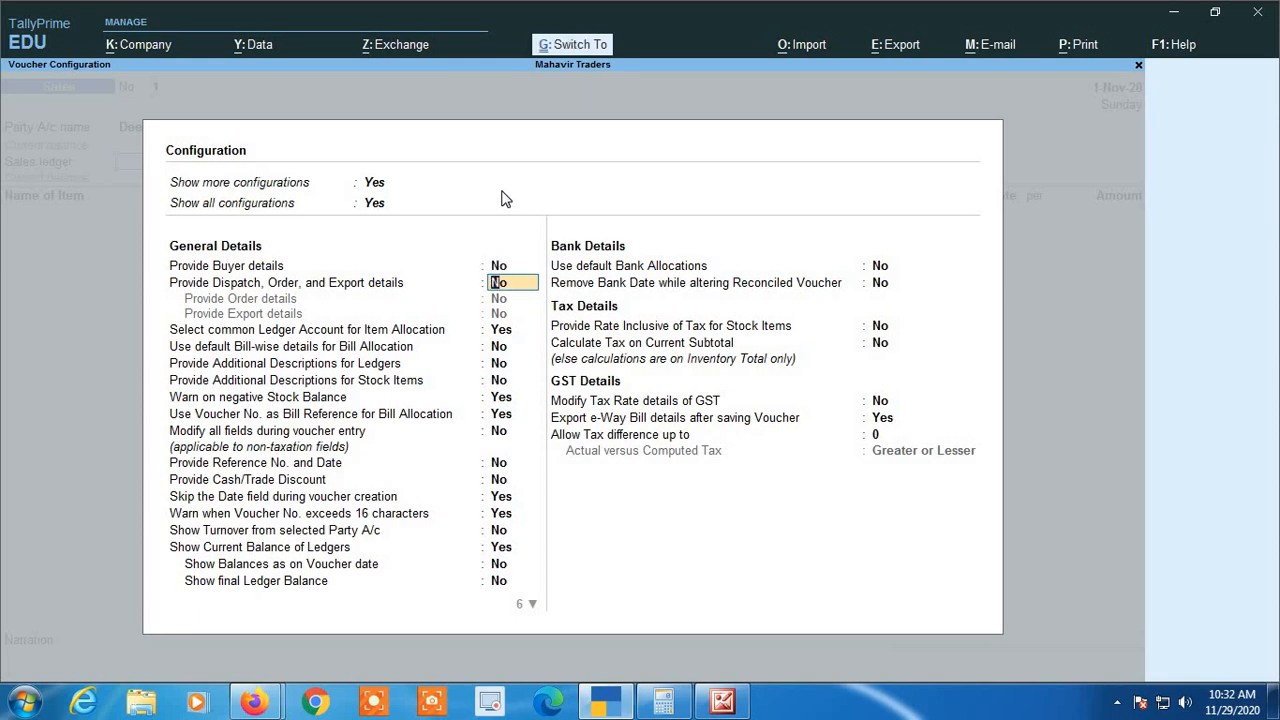
key("ctrl+a")
key("BackSpace")
key("Return")
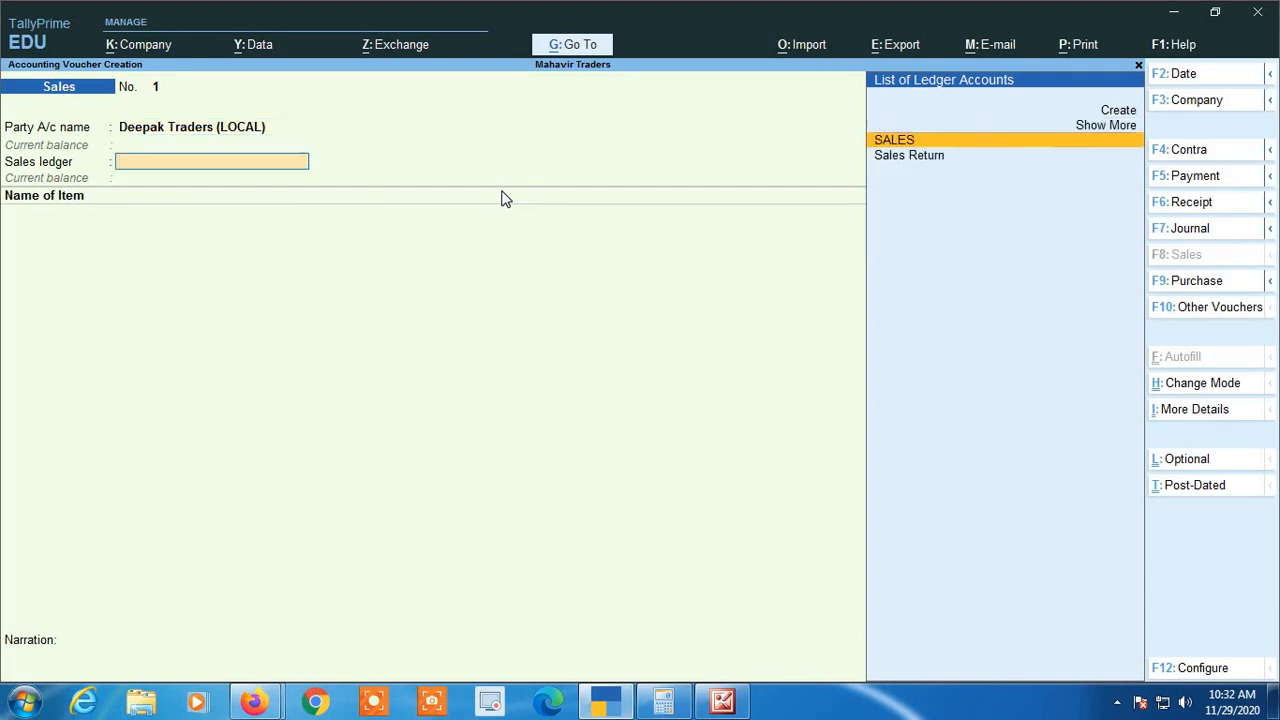
Reconfirm Deepak Traders (LOCAL) as the party account and choose SALES as the sales ledger
key("BackSpace")
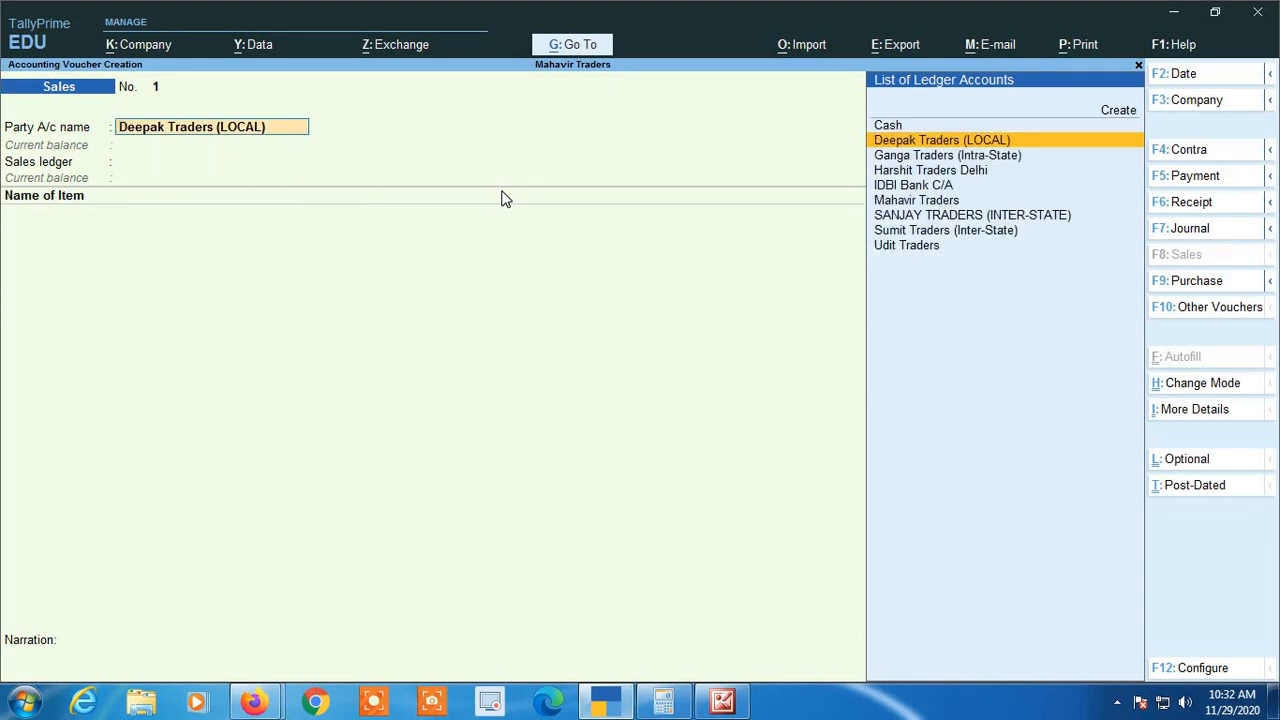
key("Return")
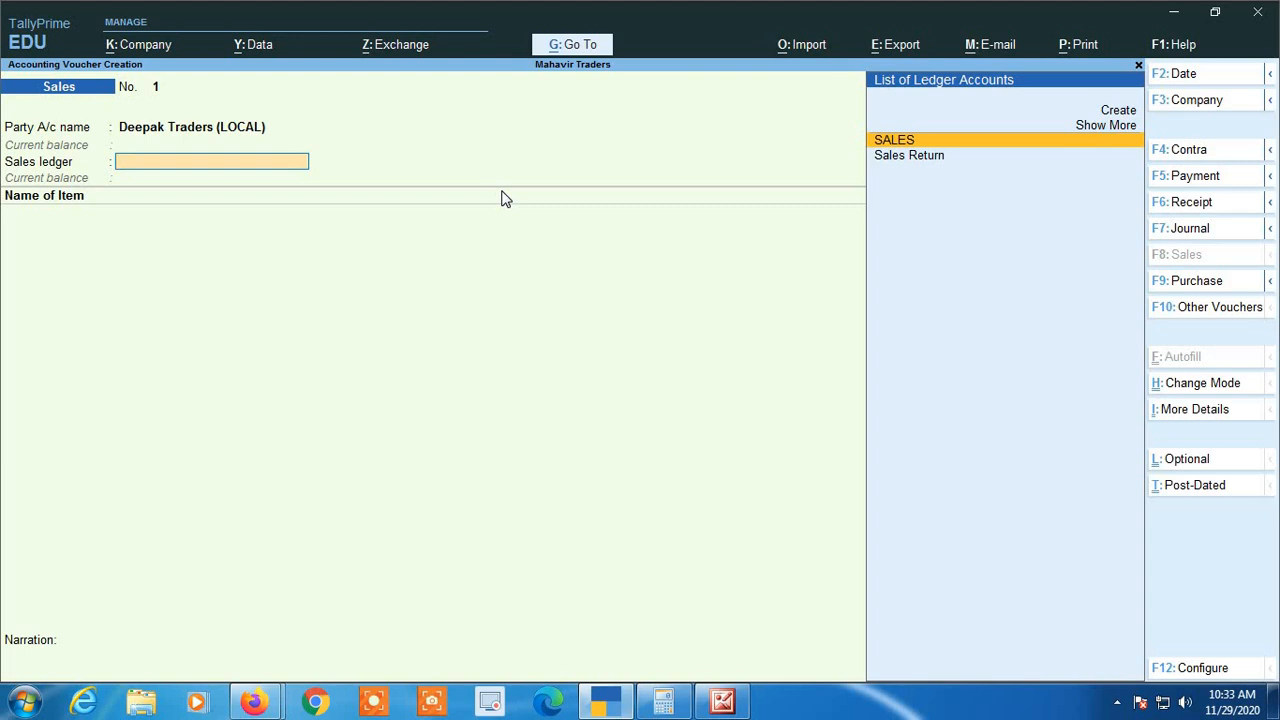
key("Return")
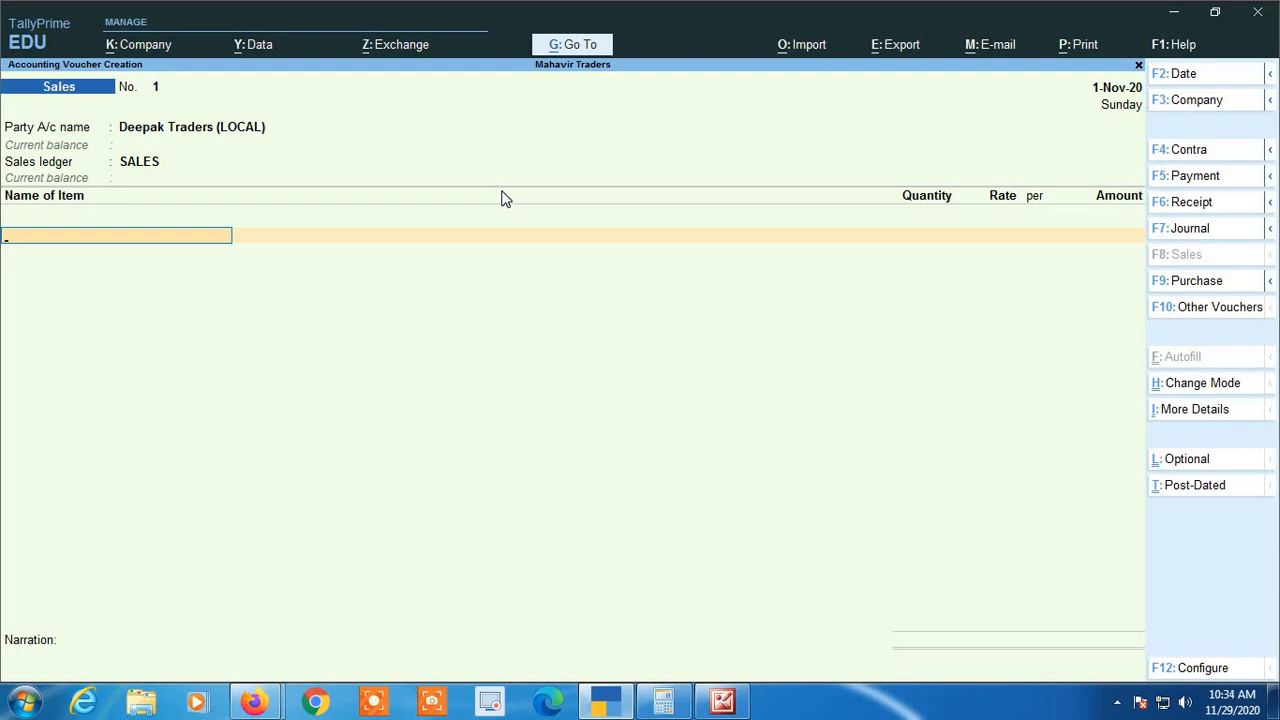
Add the stock item Sugar @ 5% with a quantity of 200 kgs at a rate of 50 per kg
type("SUG")
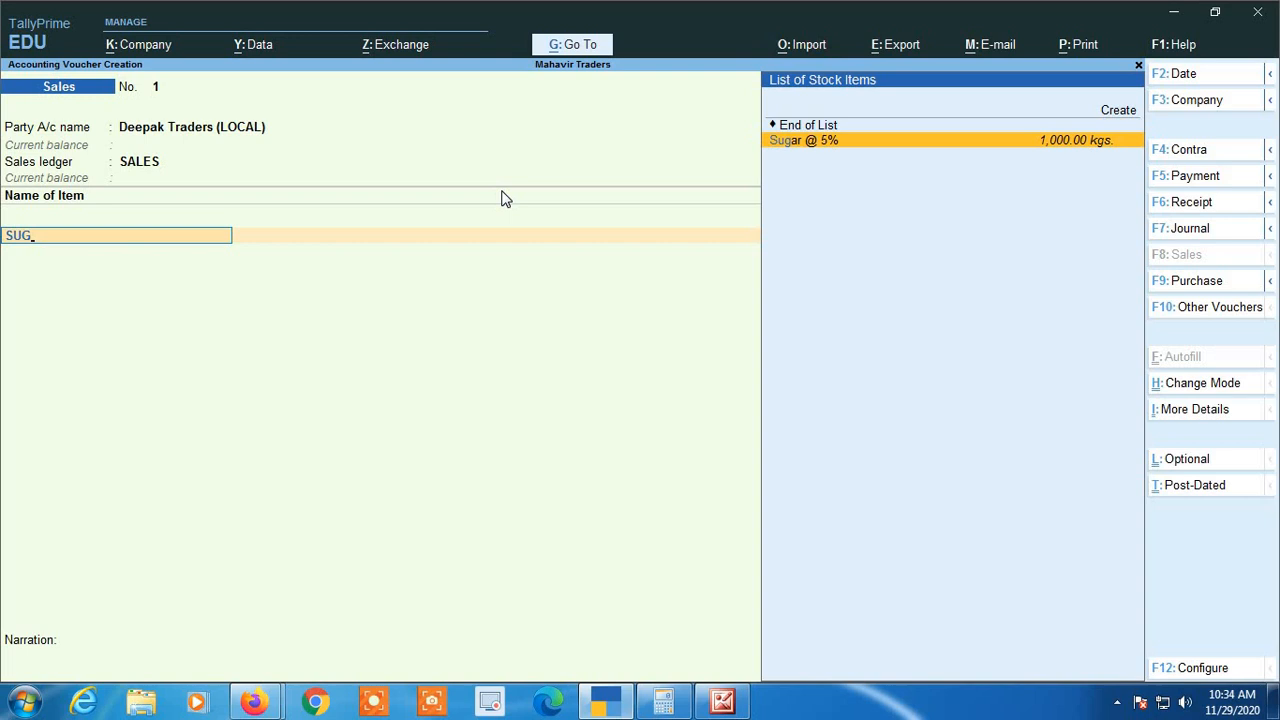
key("Return")
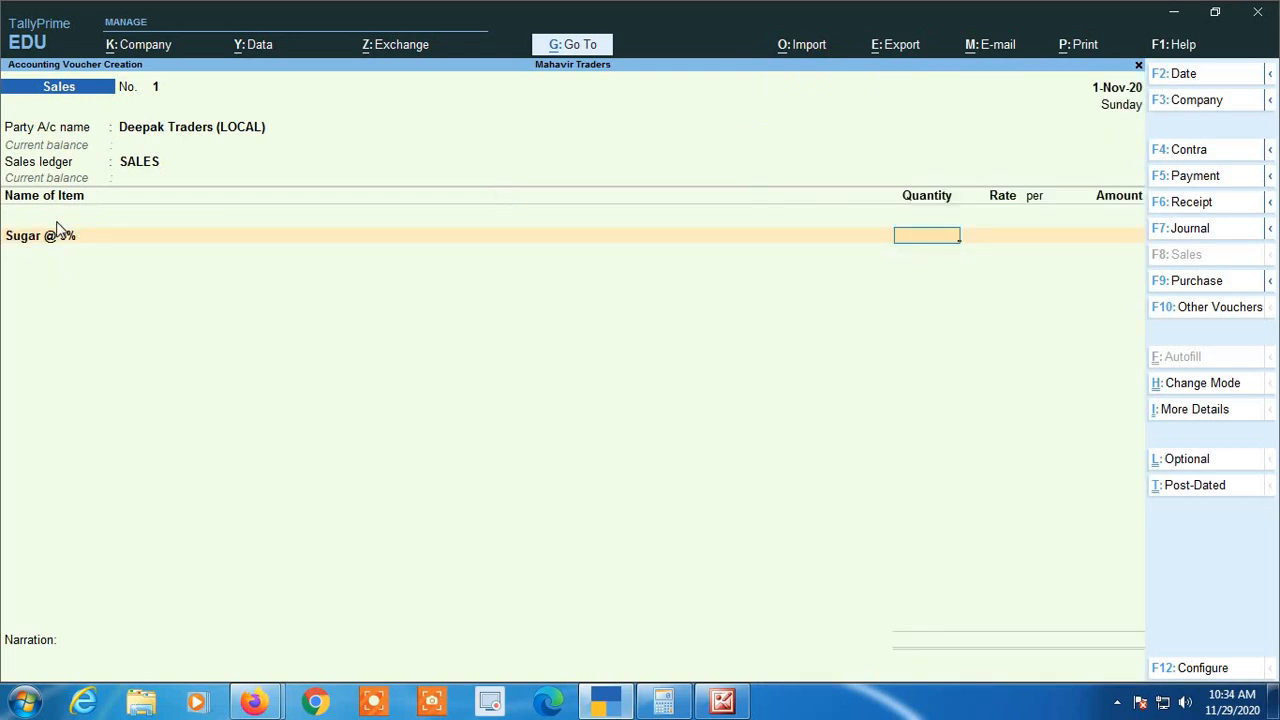
type("200")
key("Return")
type("50")
key("Return")
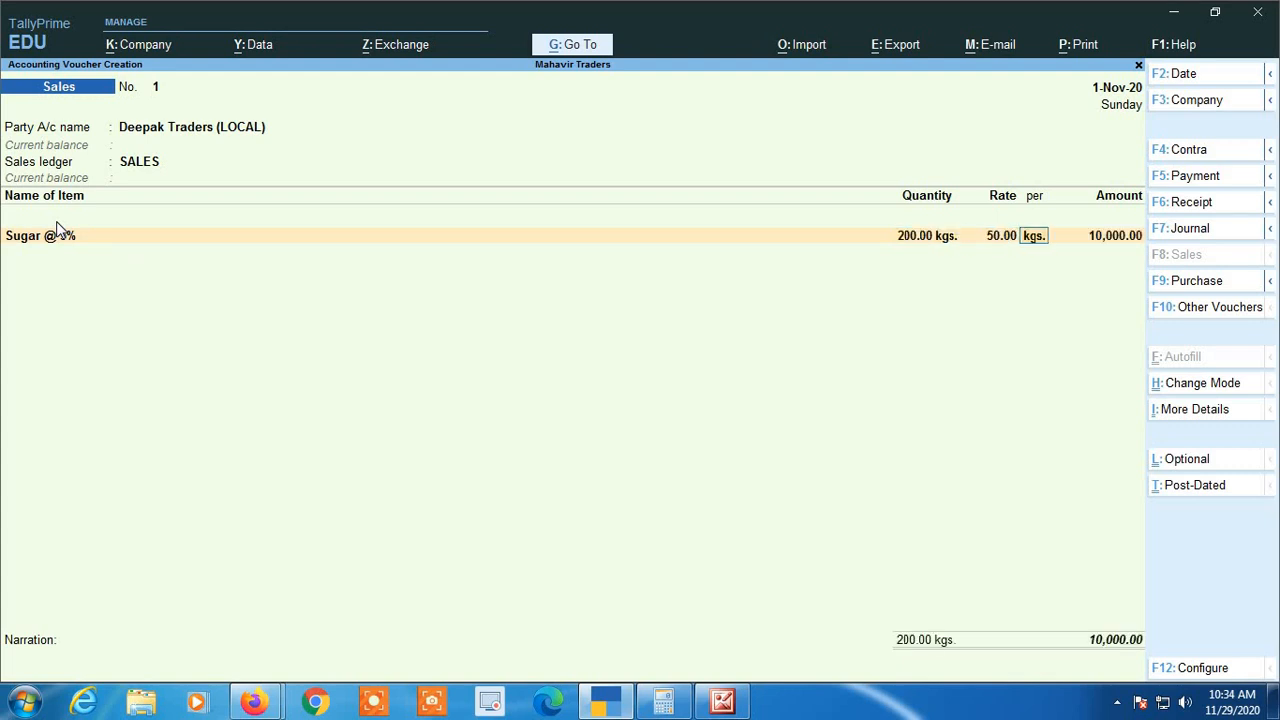
key("Return")
key("Return")
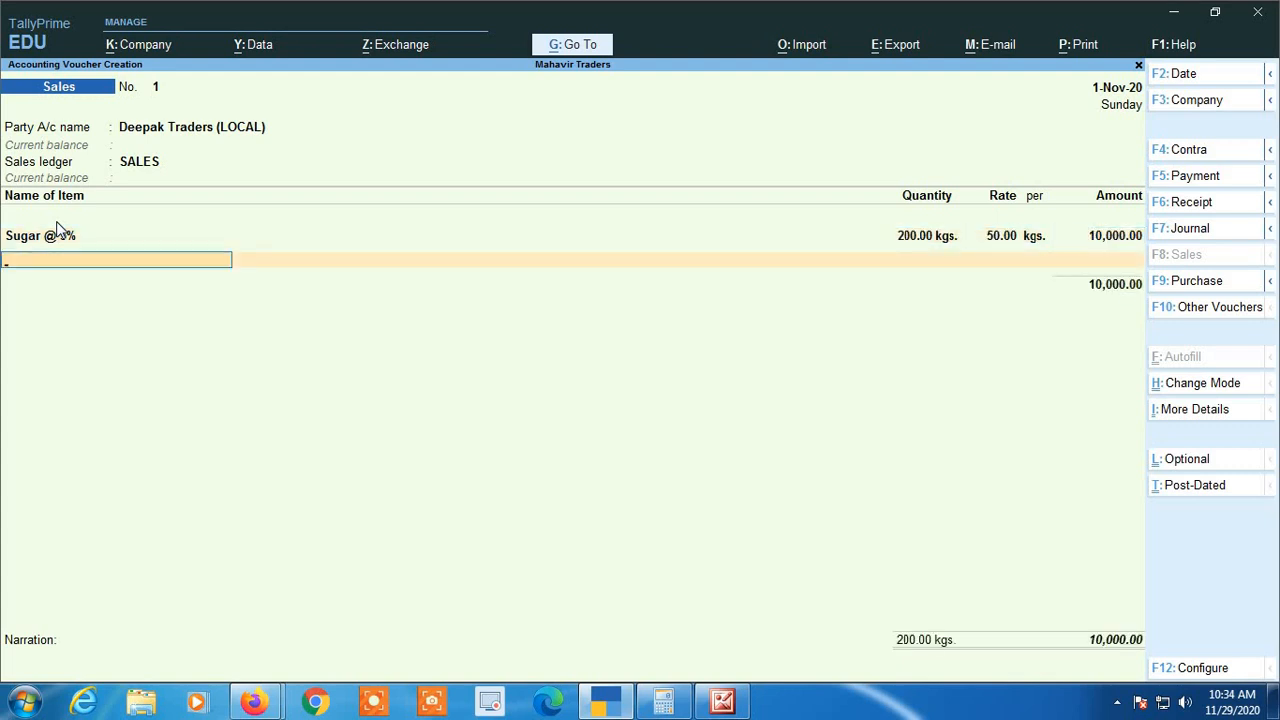
Add the stock item Almonds @ 12% with a quantity of 40 kgs at a rate of 250 per kg
type("ALM")
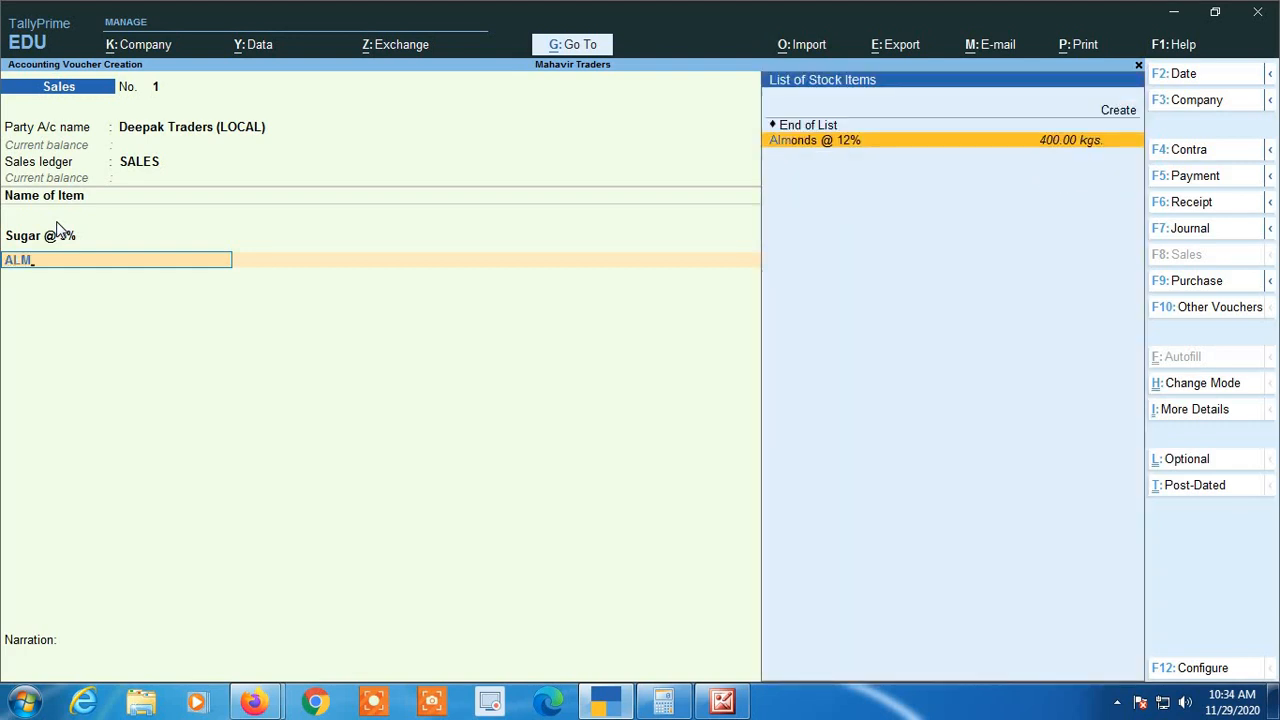
key("Return")
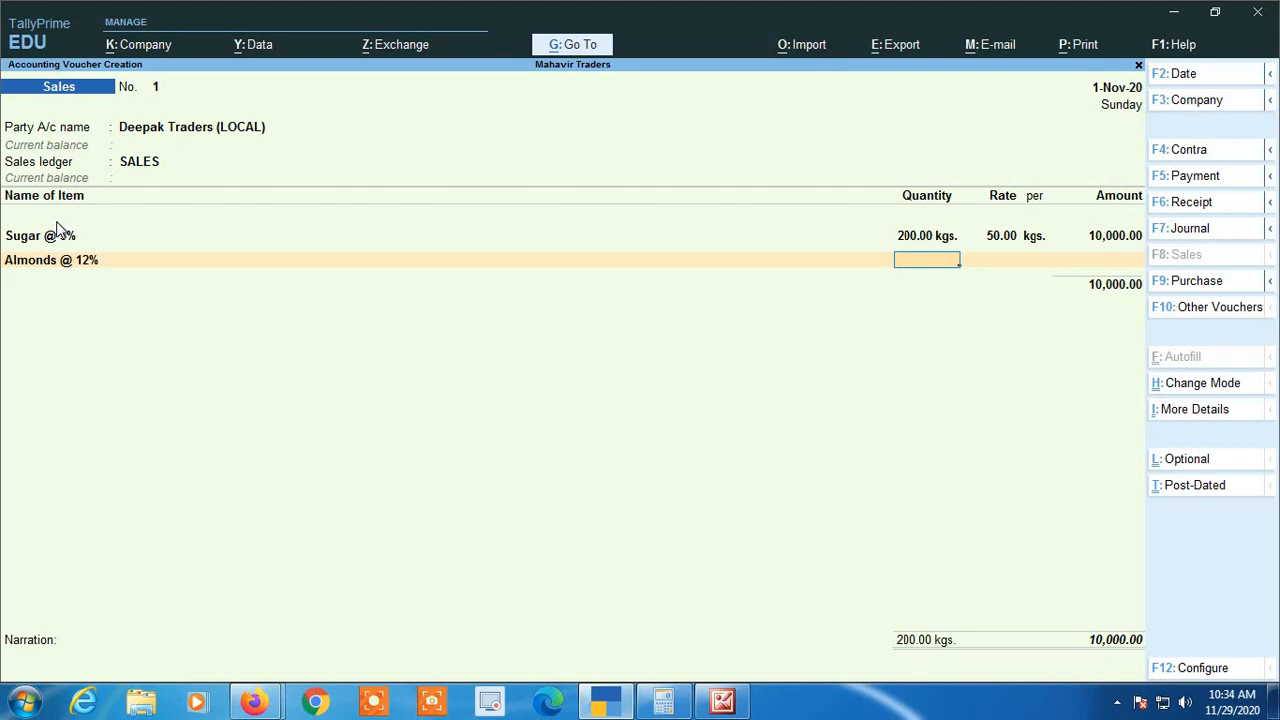
type("40")
key("Return")
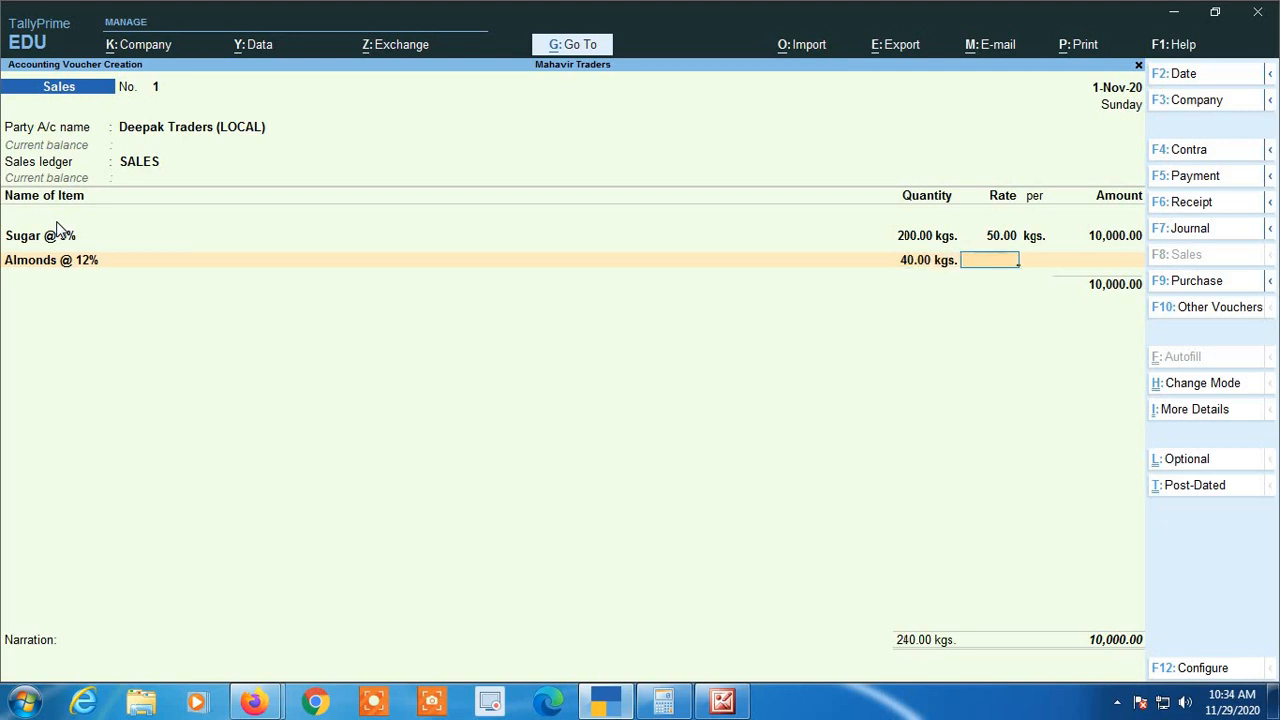
type("250")
key("Return")
key("Return")
key("Return")
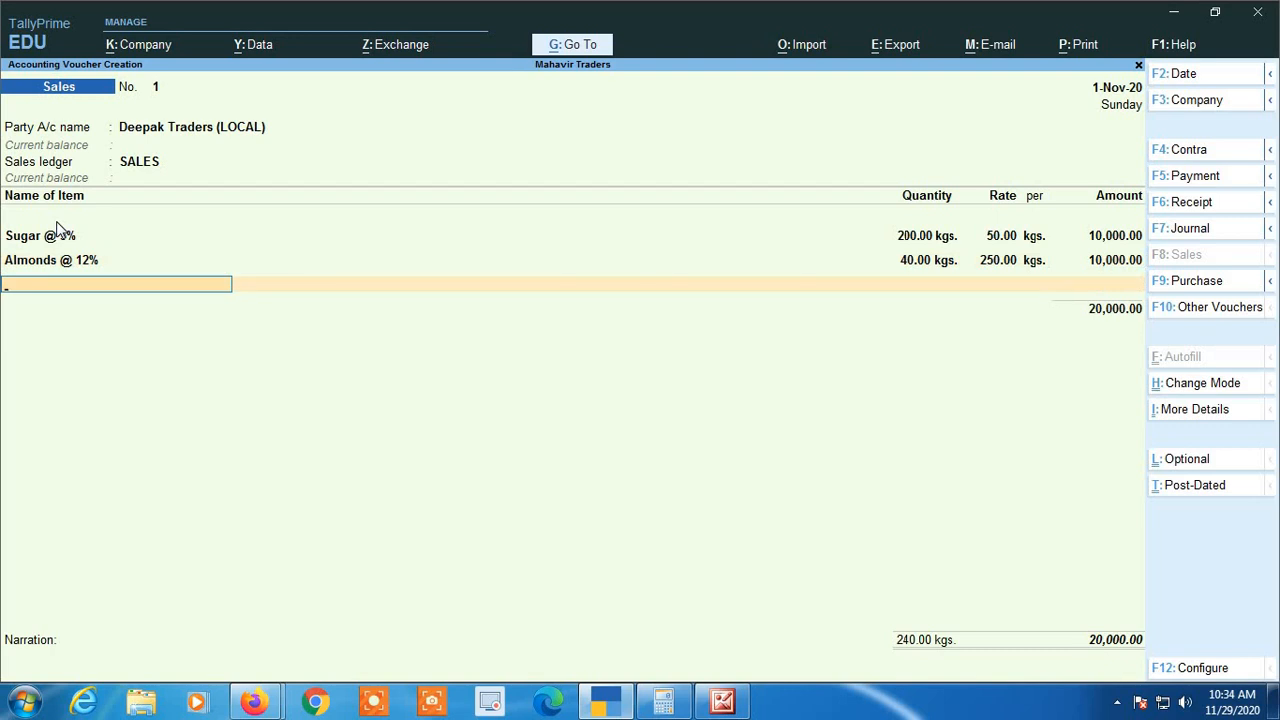
type("su")
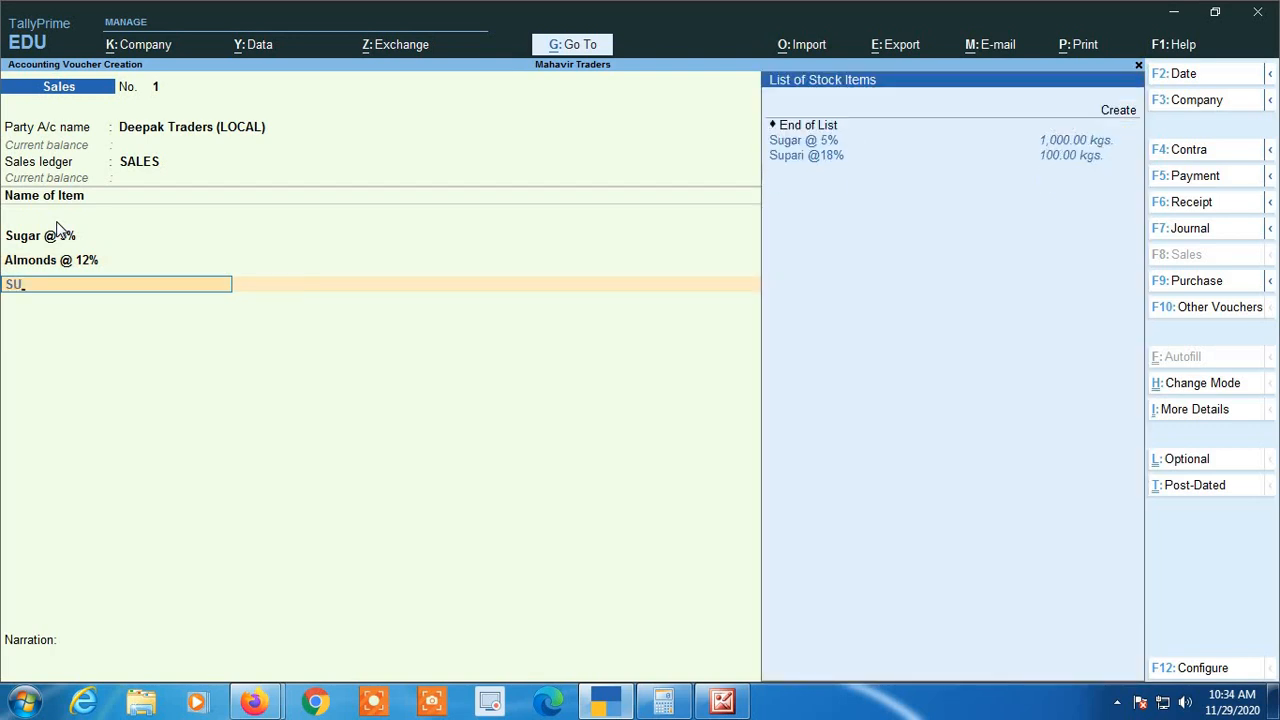
key("Down")
key("Return")
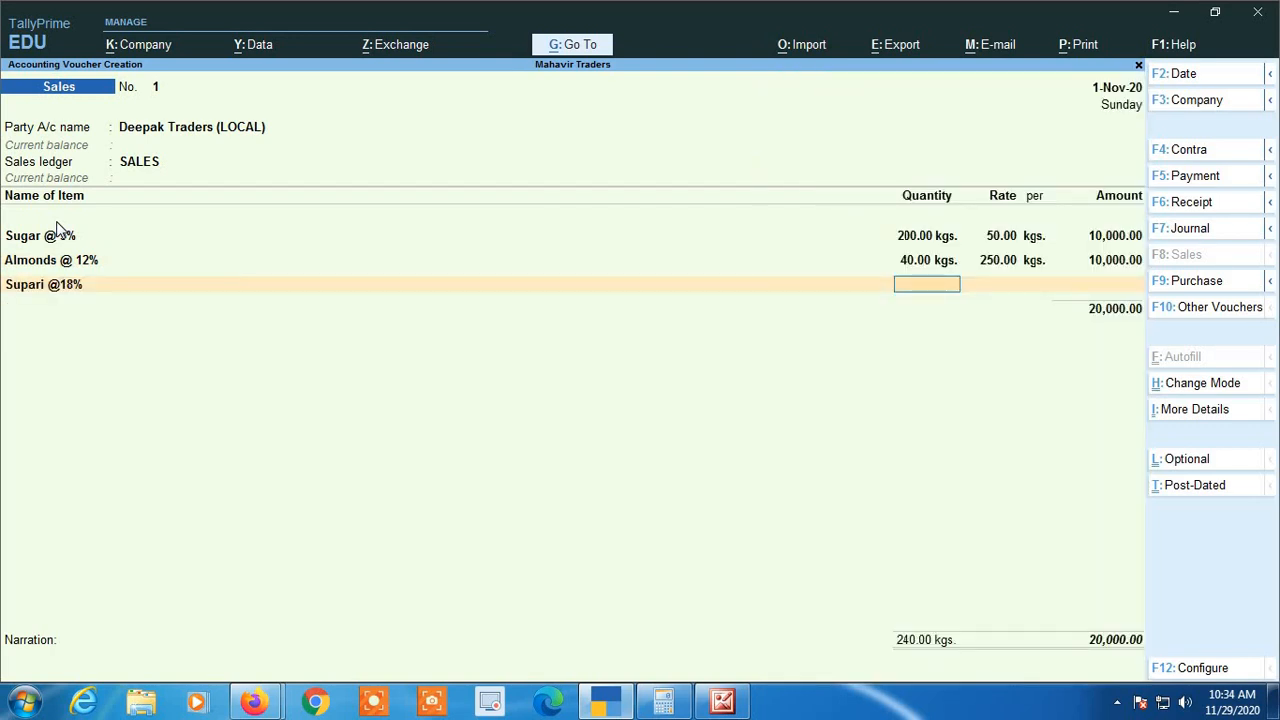
type("50")
key("Return")
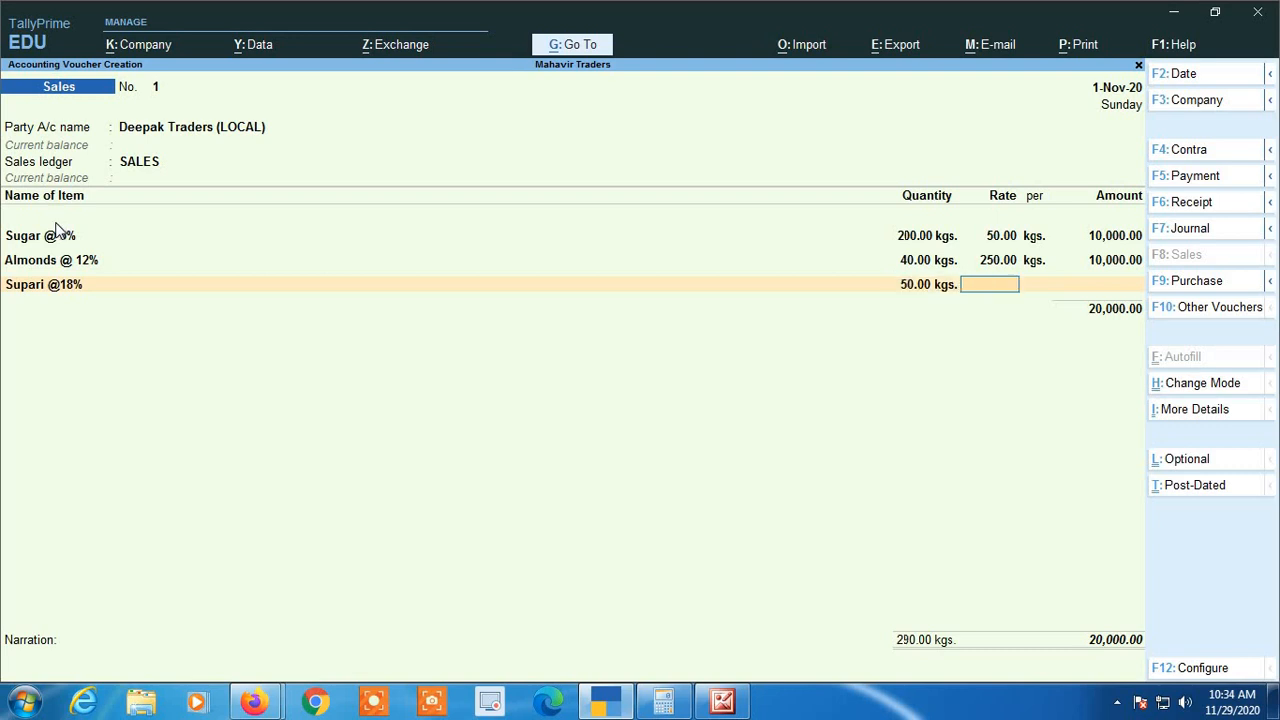
type("200")
key("Return")
key("Return")
key("Return")
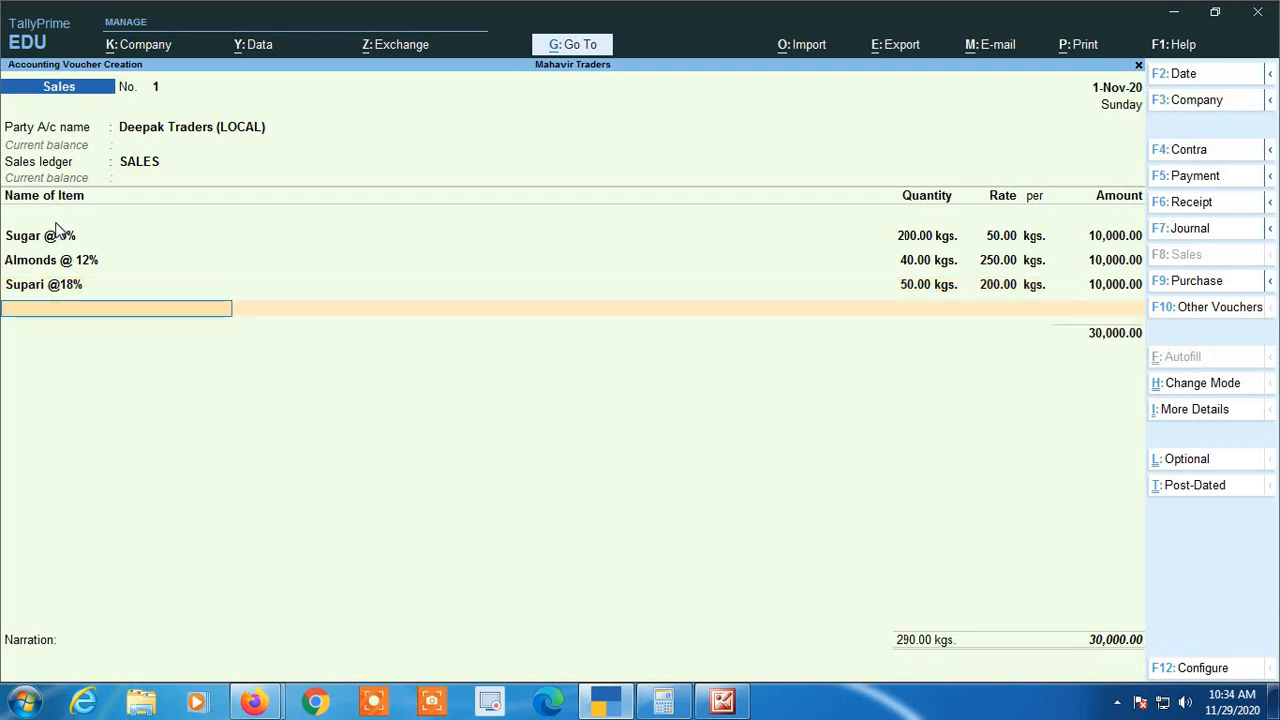
Add the stock item Salt (Exempt) with a quantity of 400 kgs at a rate of 25 per kg
type("SA")
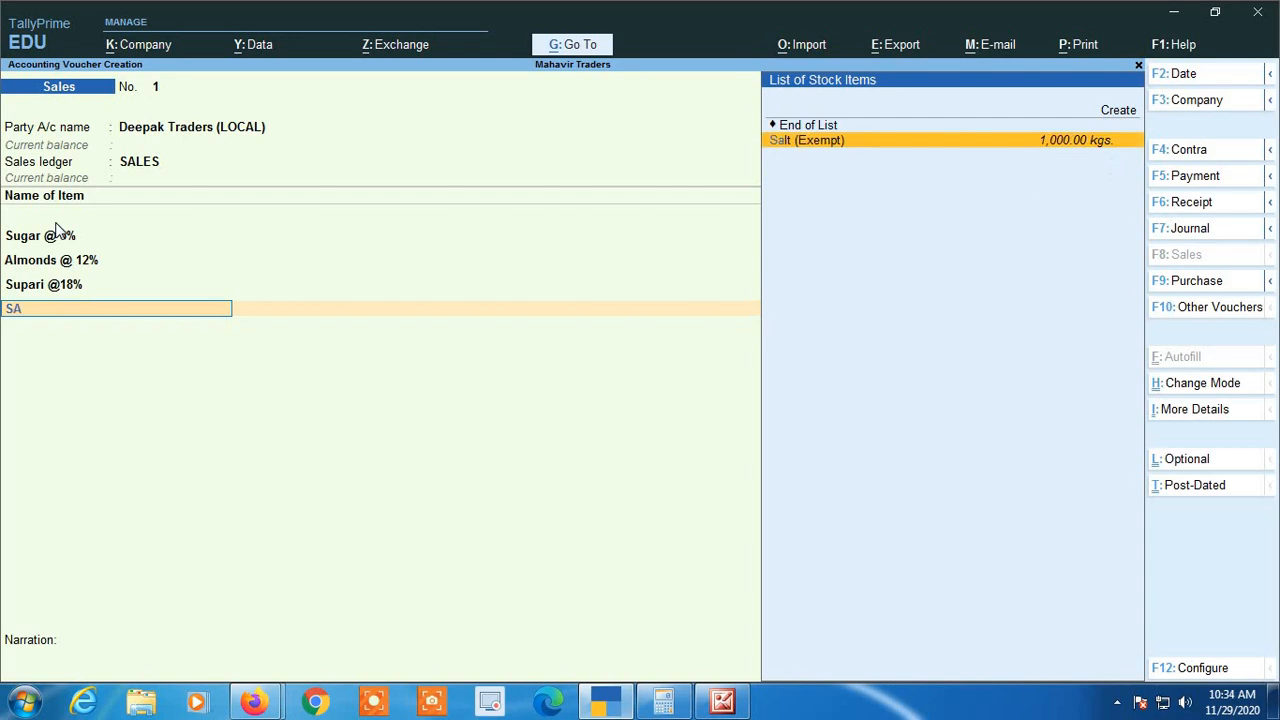
key("Return")
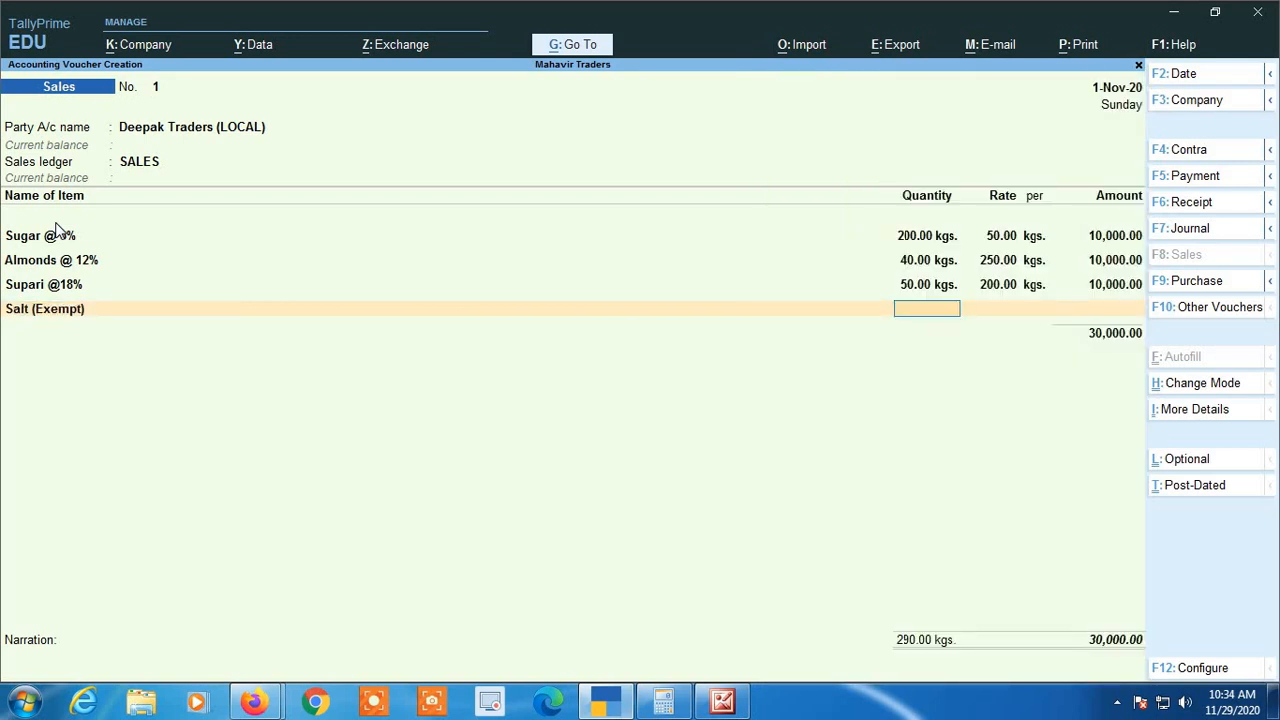
type("400")
key("Return")
type("25")
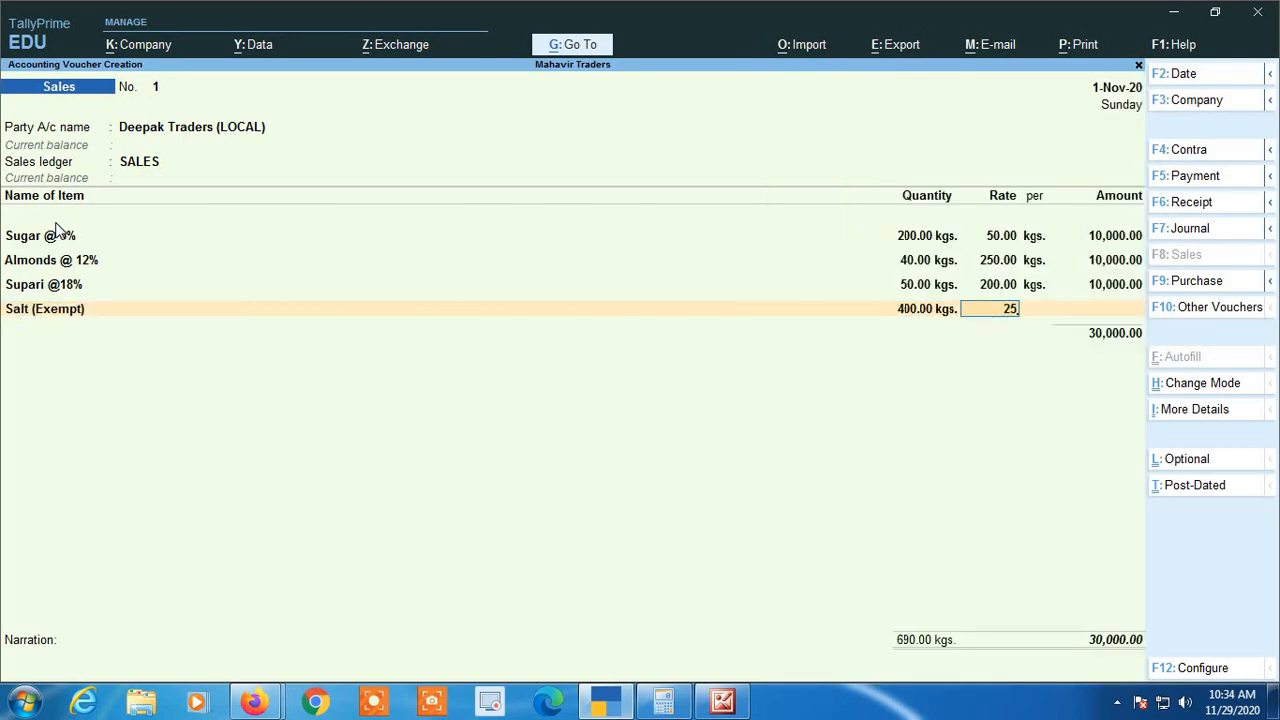
key("Return")
key("Return")
key("Return")
key("Return")
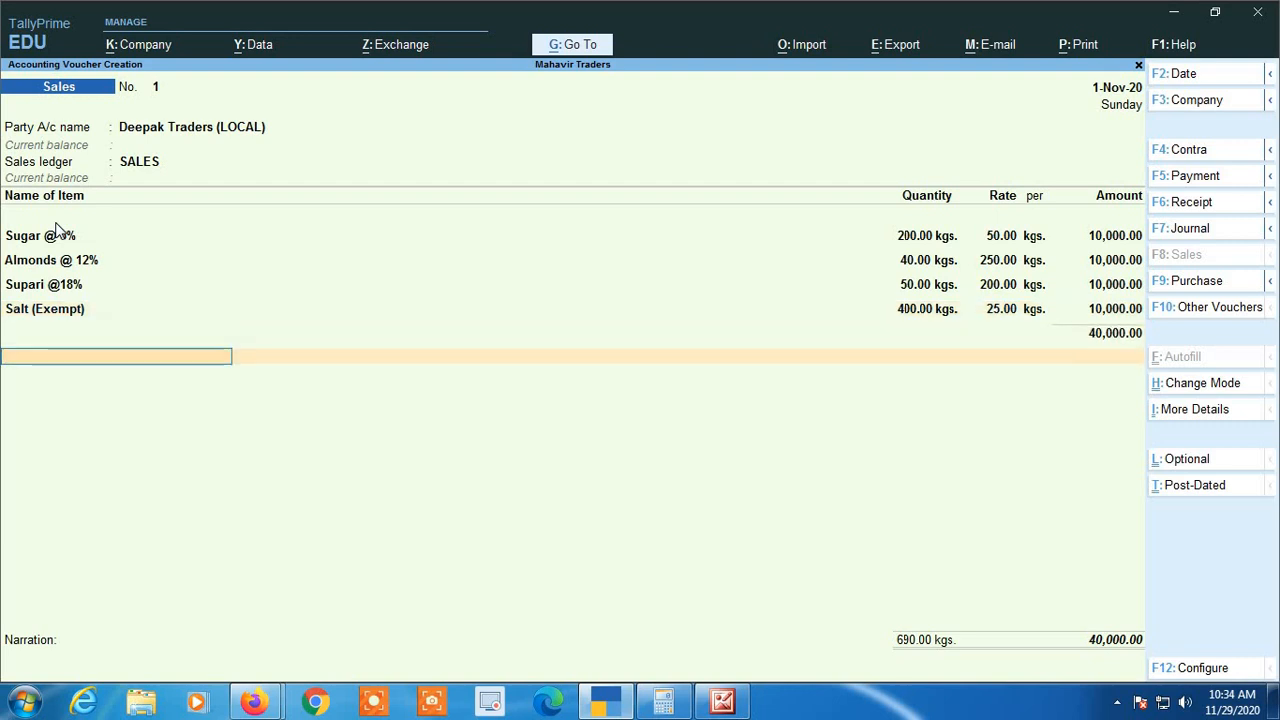
key("BackSpace")
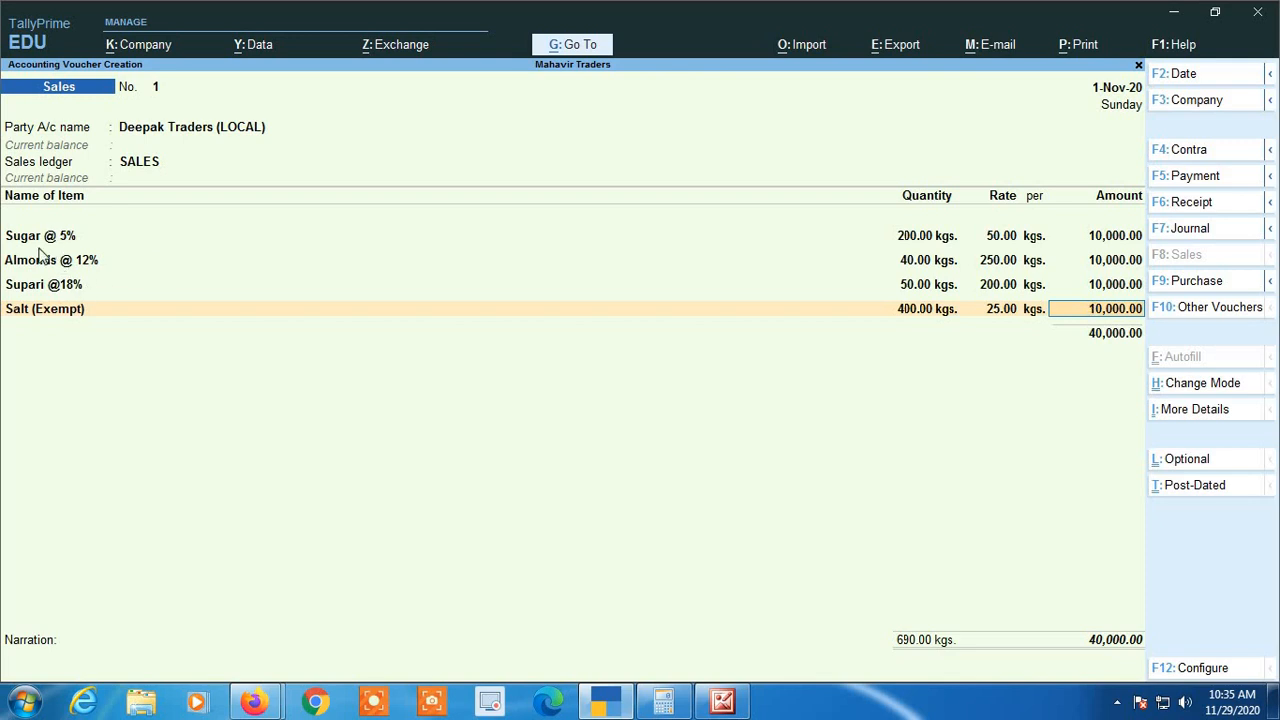
key("Return")
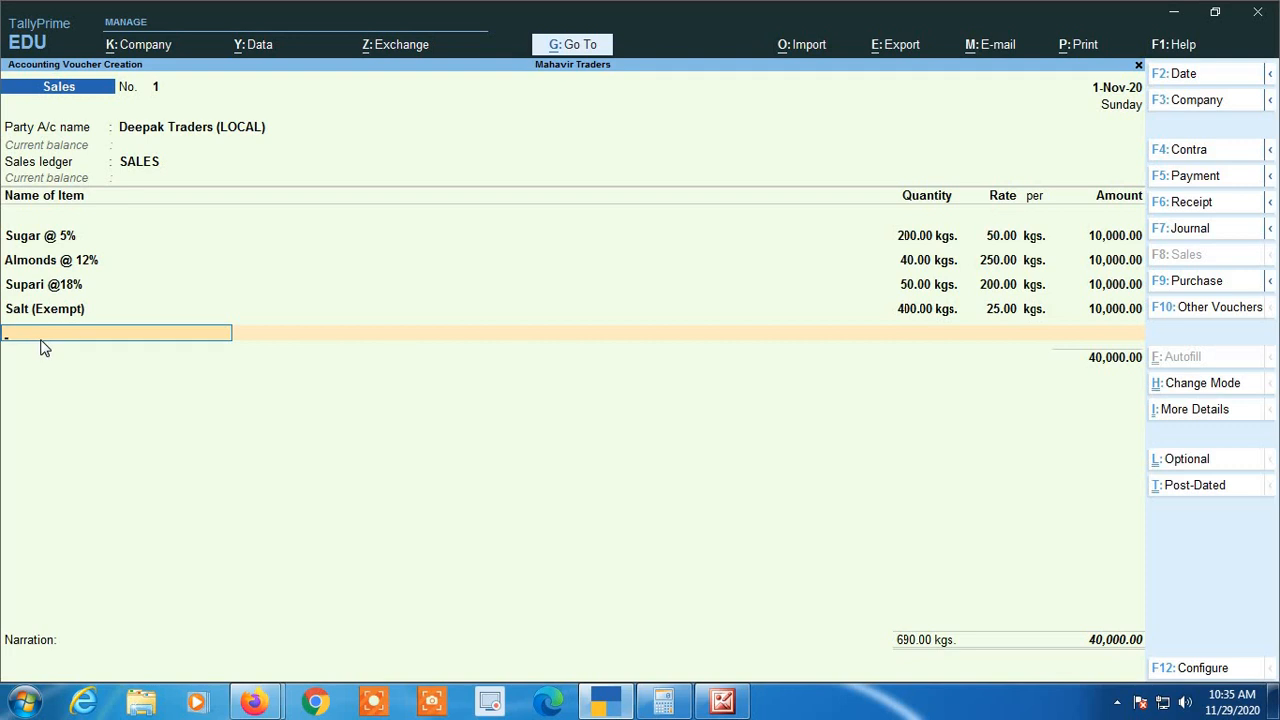
End the stock item list and add the Cgst and Sgst tax ledgers with their automatically calculated amounts
key("Return")
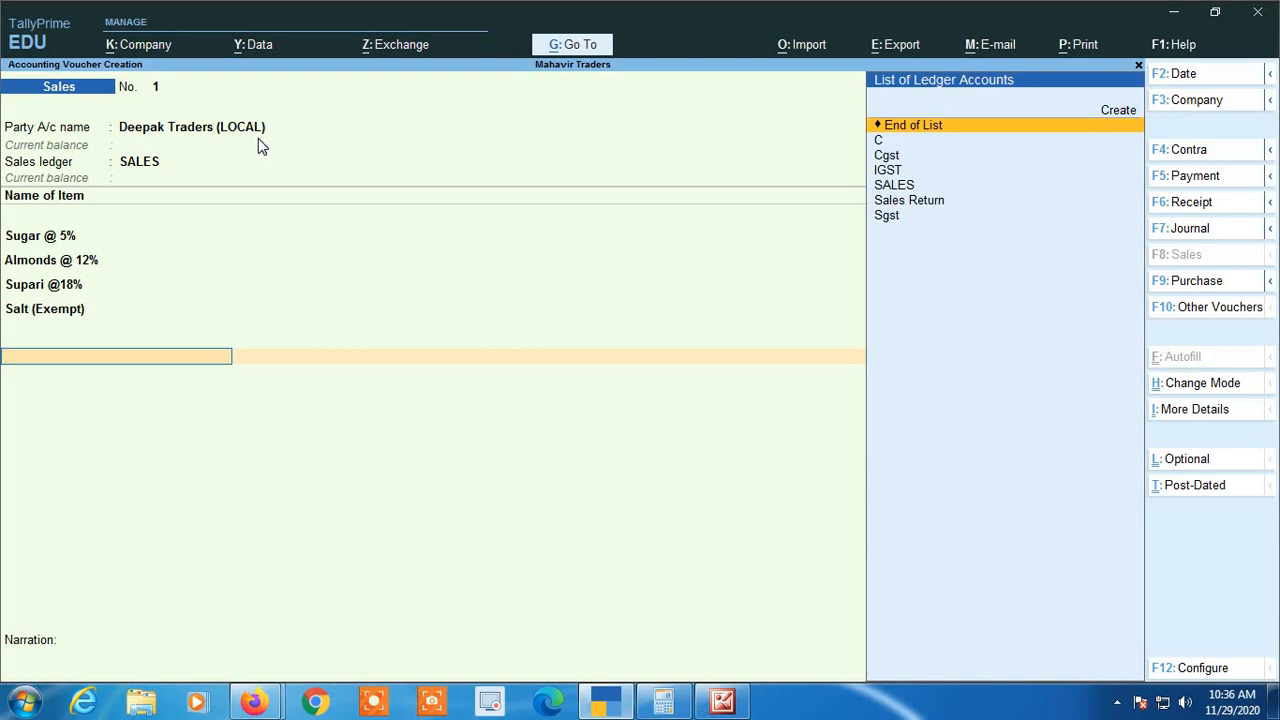
type("CG")
key("Return")
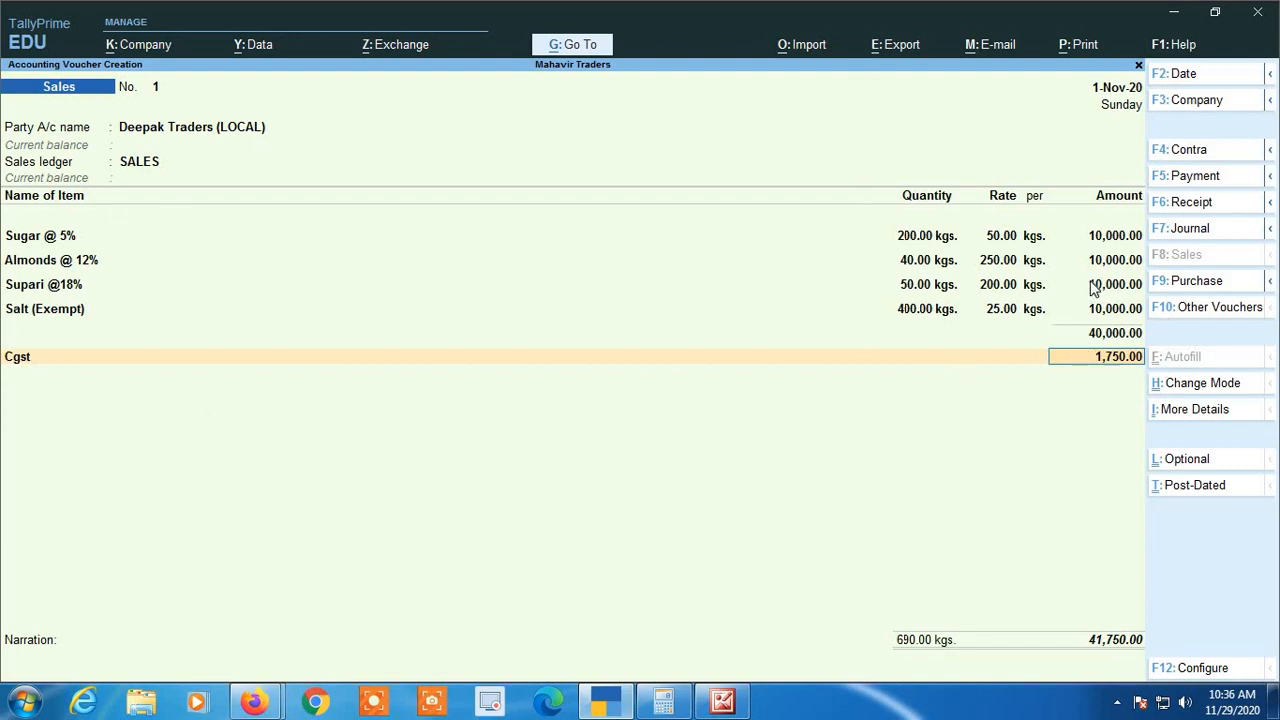
key("Return")
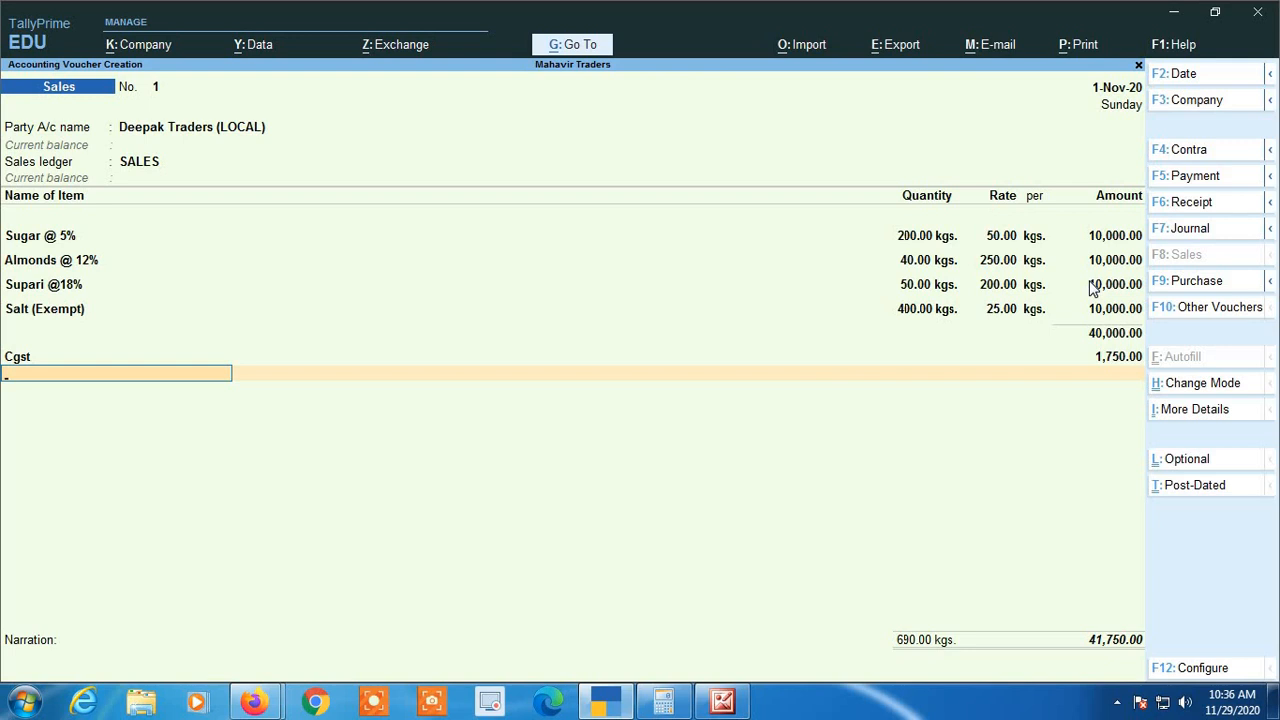
type("sg")
key("Return")
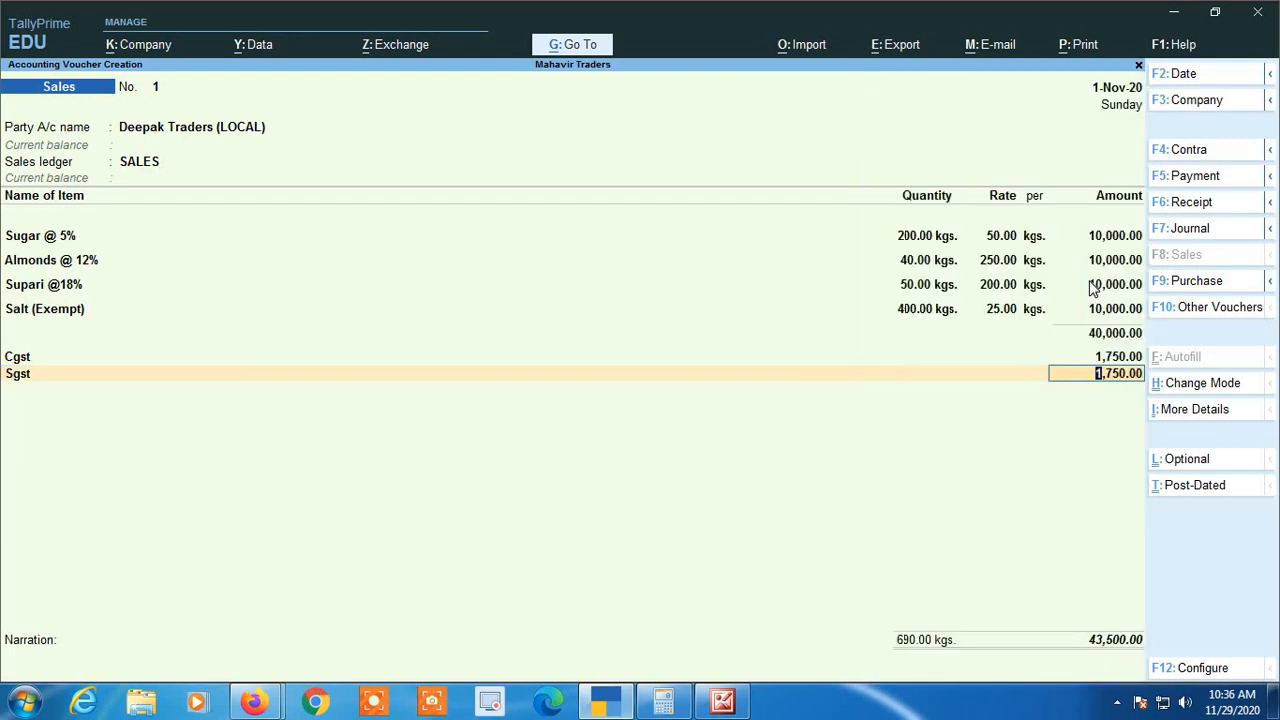
key("Return")
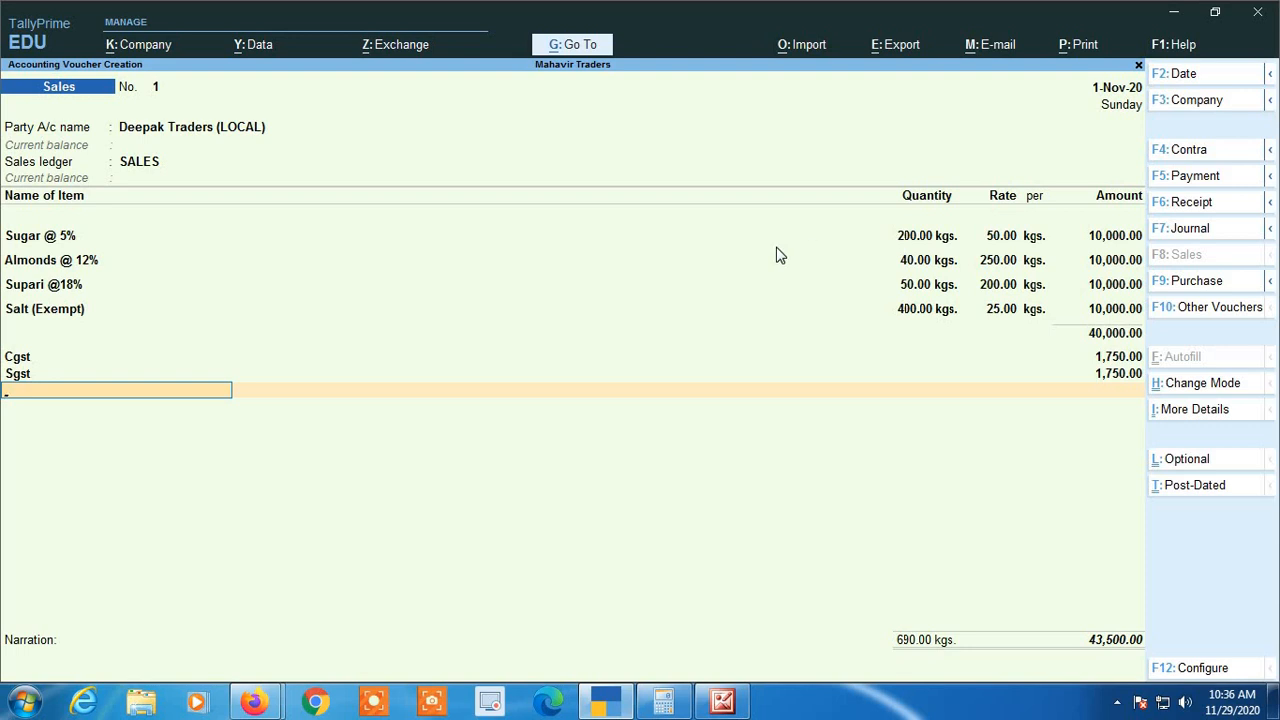
Try adding the IGST ledger below Sgst and remove that line from the voucher again
key("Up")
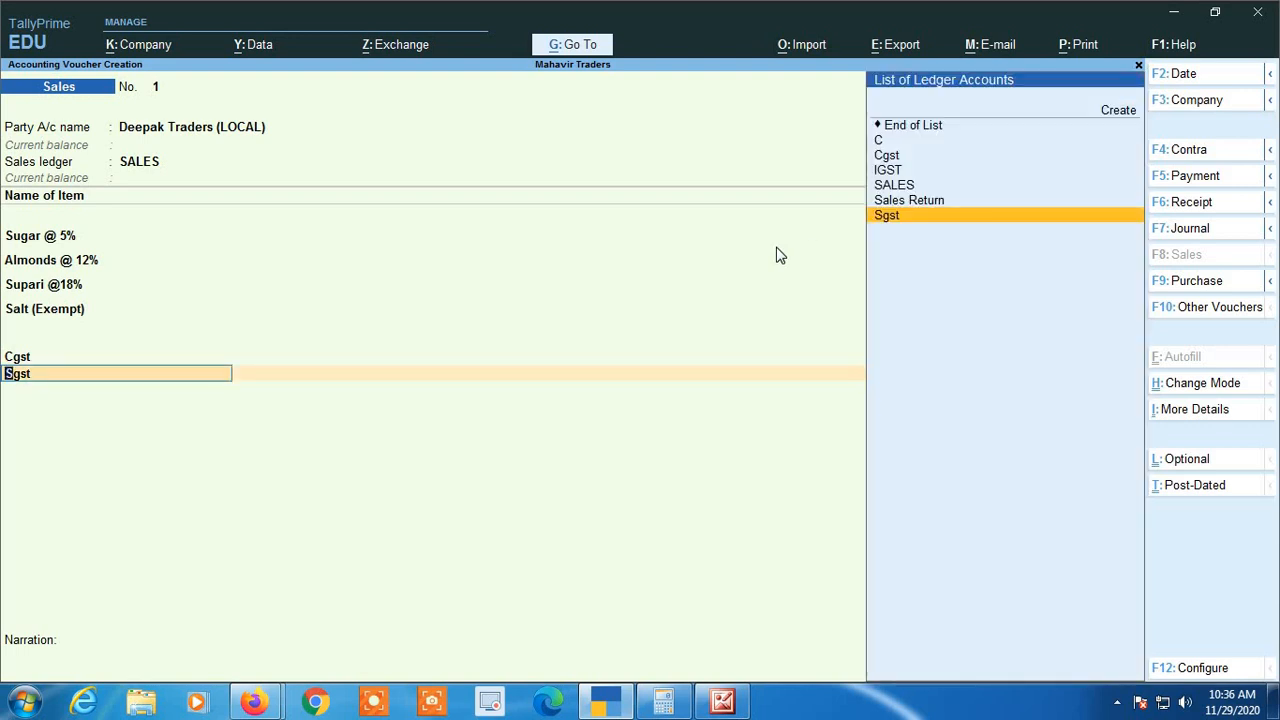
key("Return")
key("Return")
type("I")
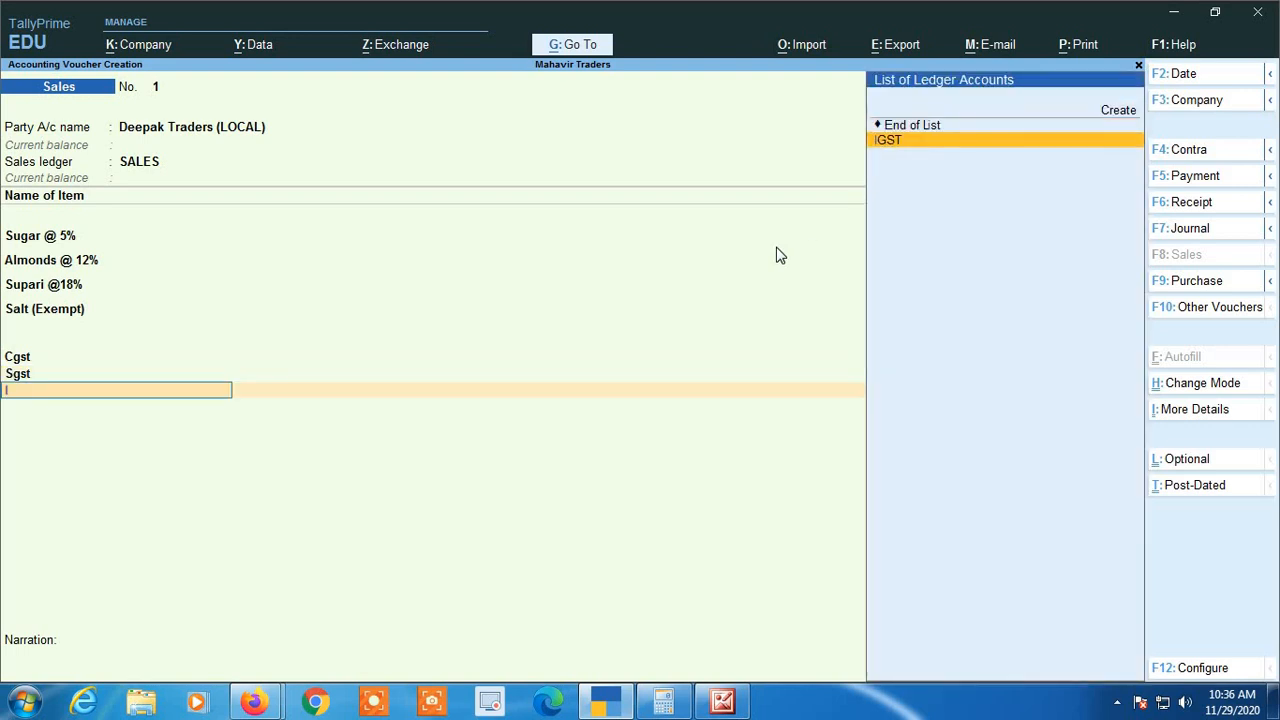
type("G")
key("Return")
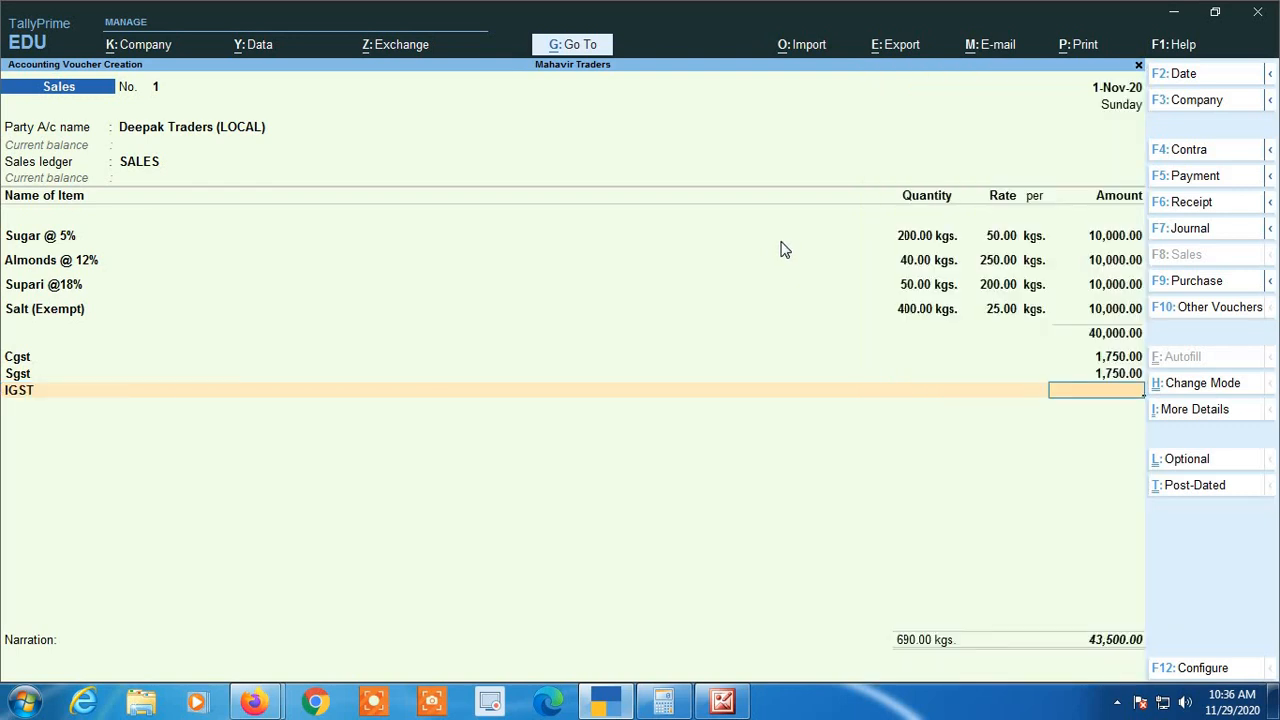
key("BackSpace")
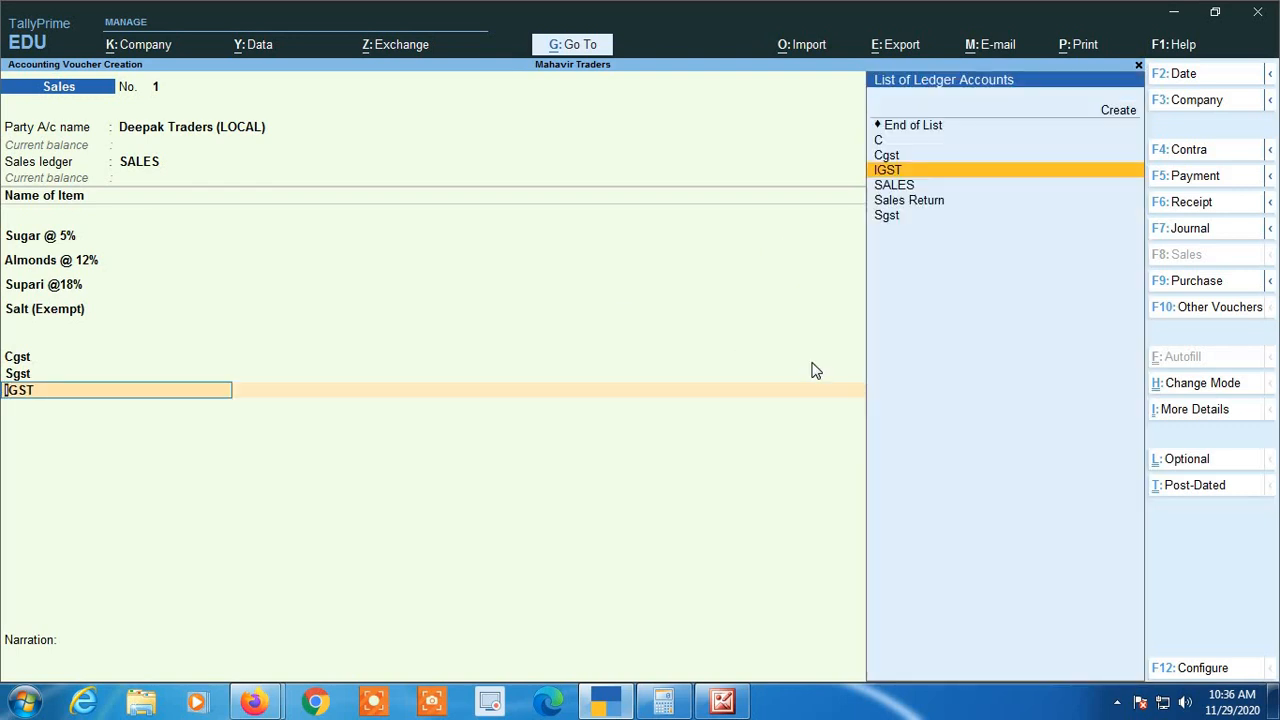
key("Up")
key("Up")
key("Up")
key("Return")
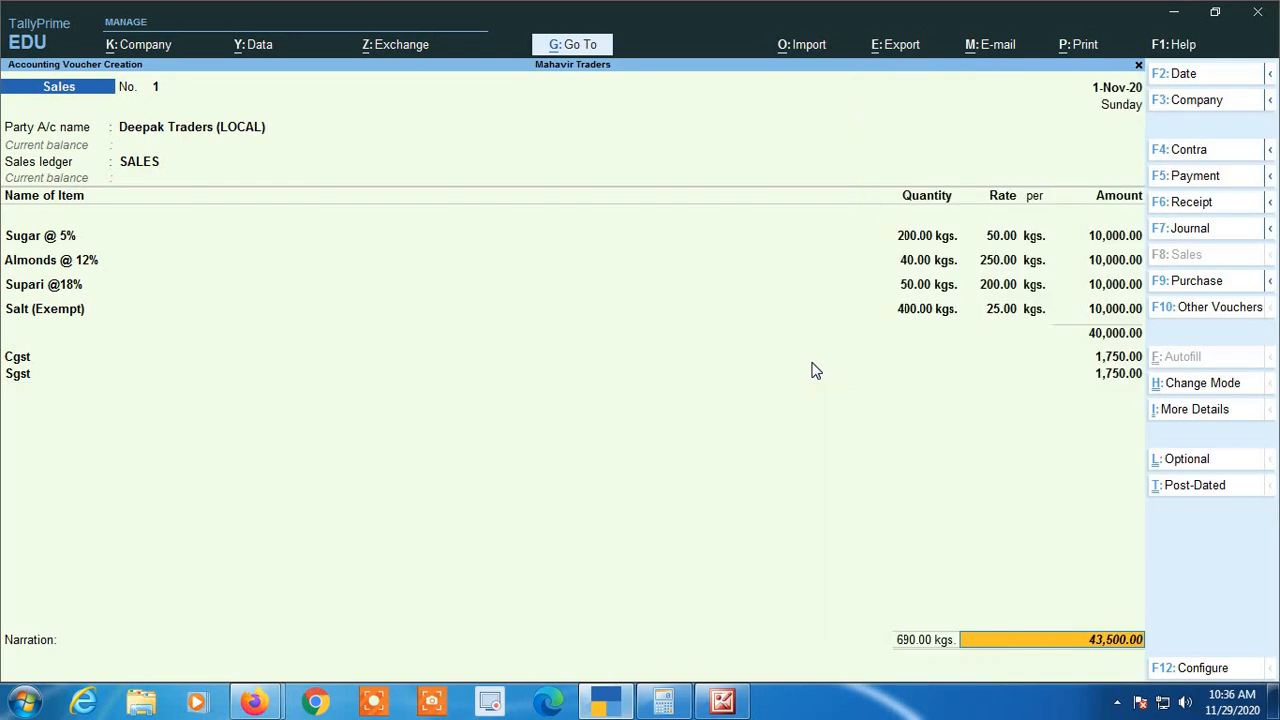
key("BackSpace")
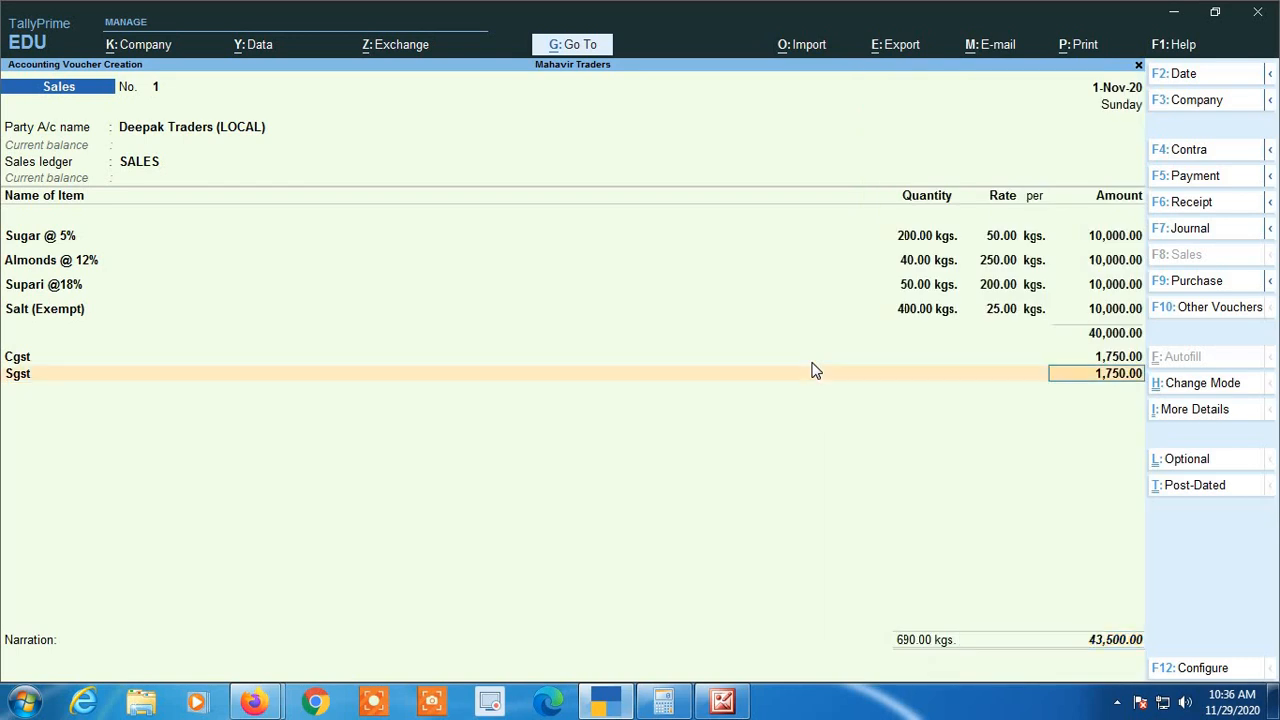
key("Return")
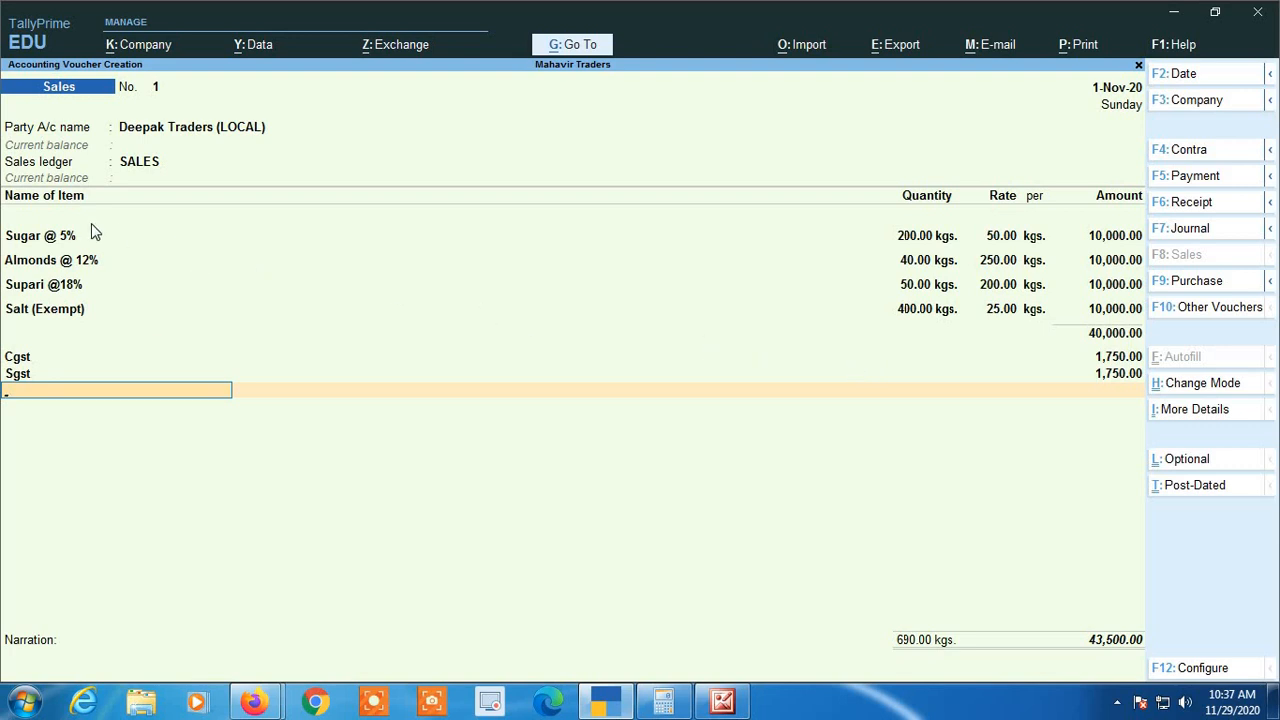
Switch to the Calculator, add 500 + 1200 + 1800 to check the total tax, and return to the voucher
left_click(663, 702)
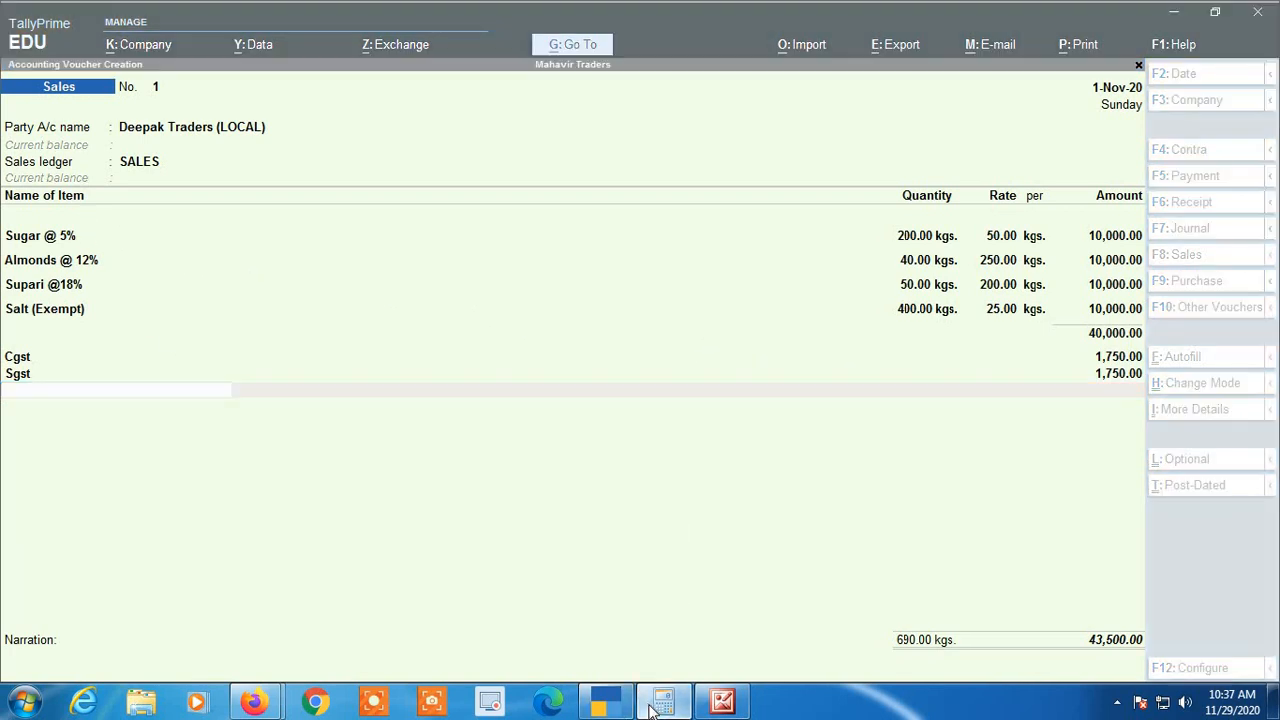
left_click_drag(561, 153, 541, 134)
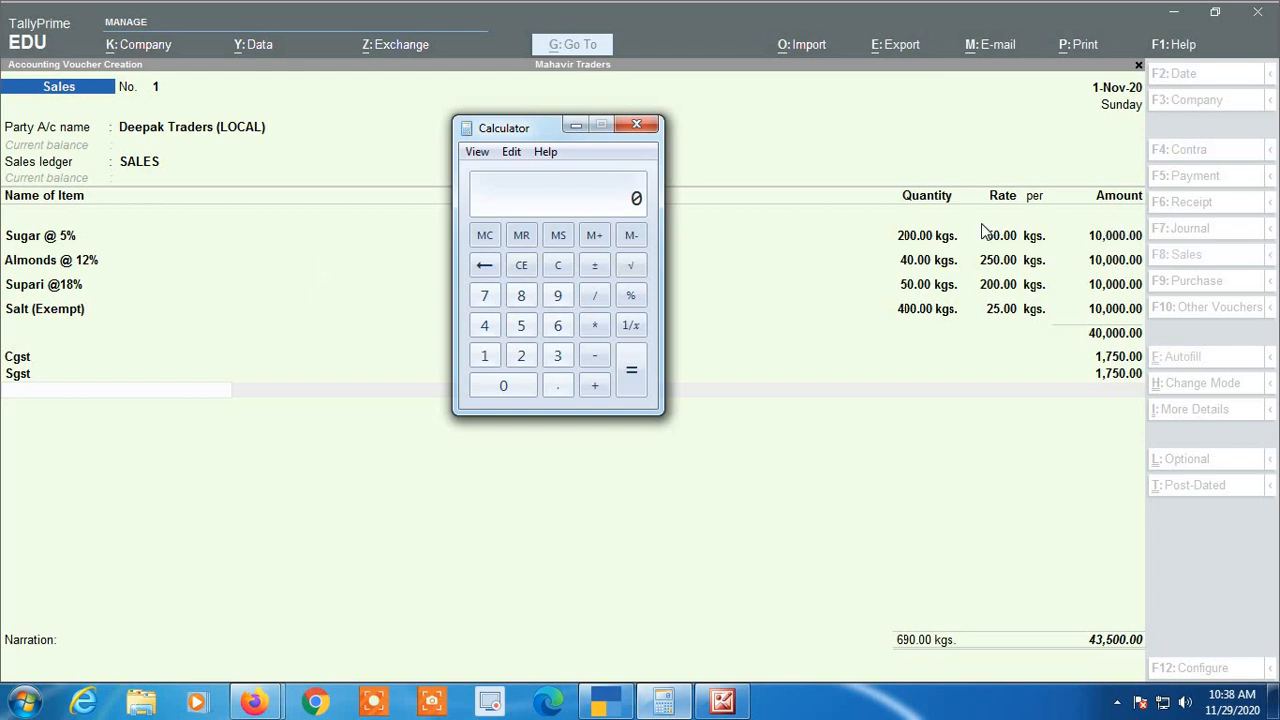
type("500")
key("plus")
type("1200")
key("plus")
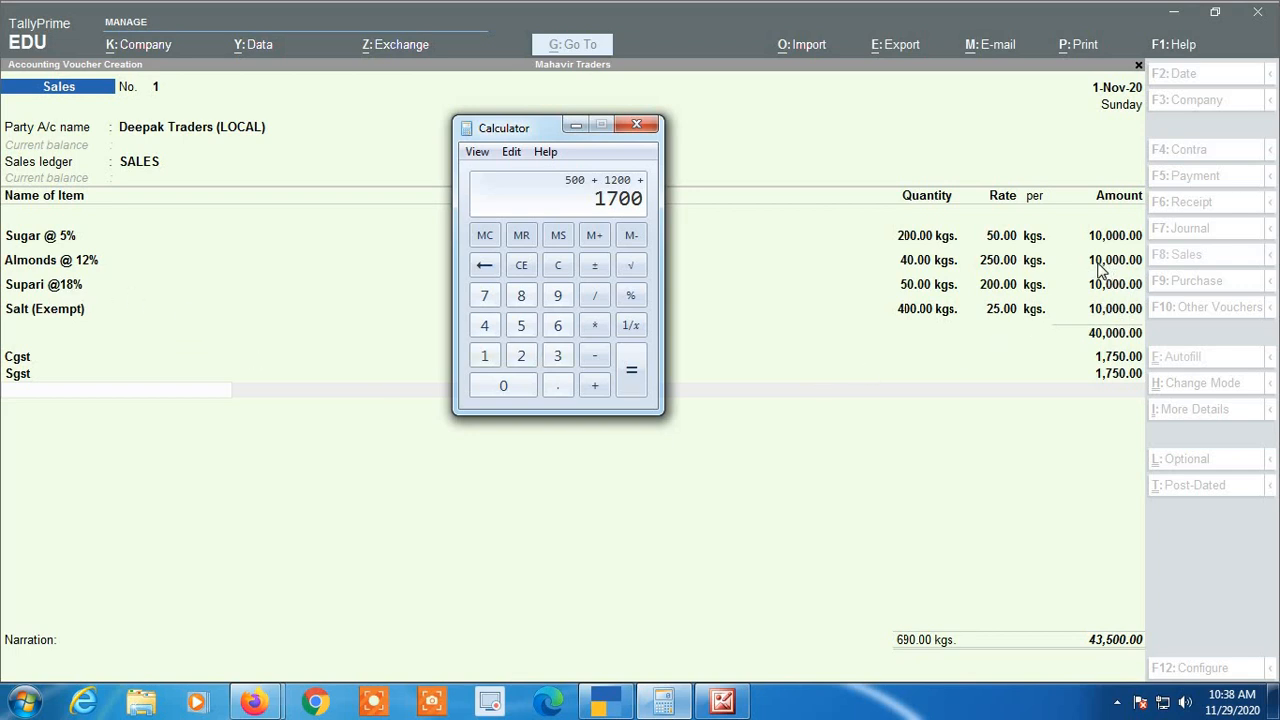
type("1800")
key("Return")
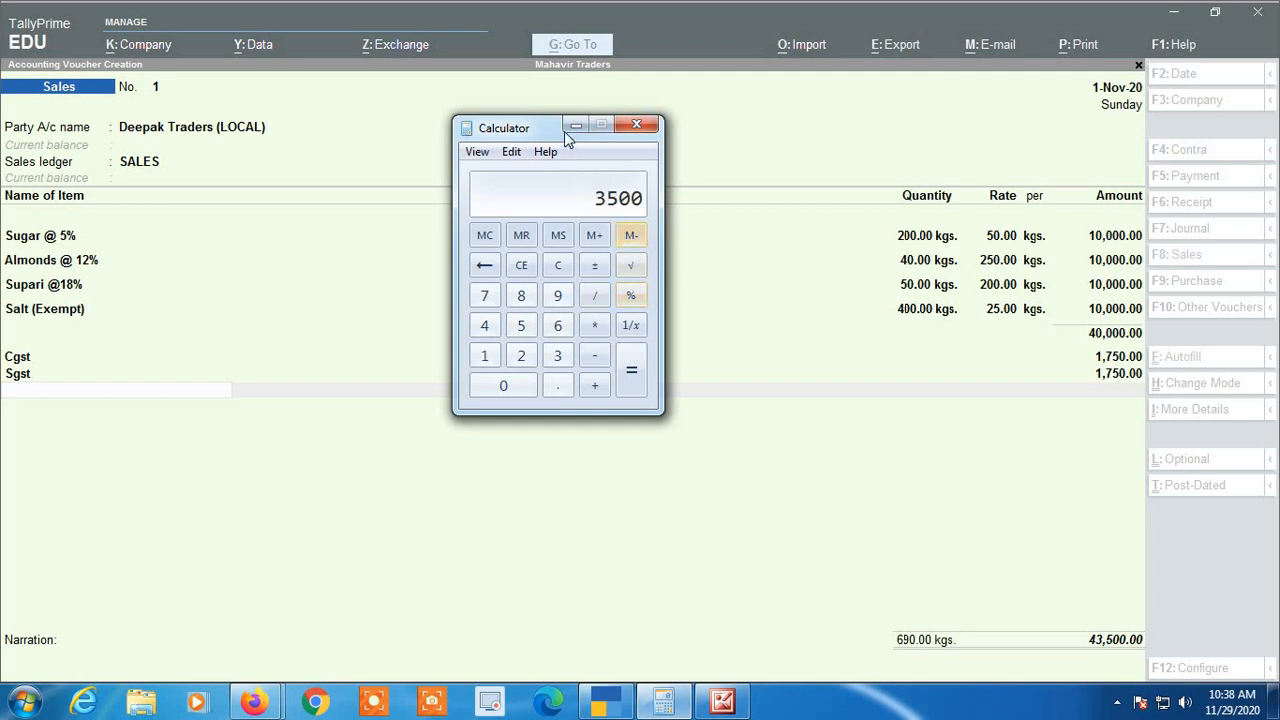
left_click_drag(544, 130, 545, 77)
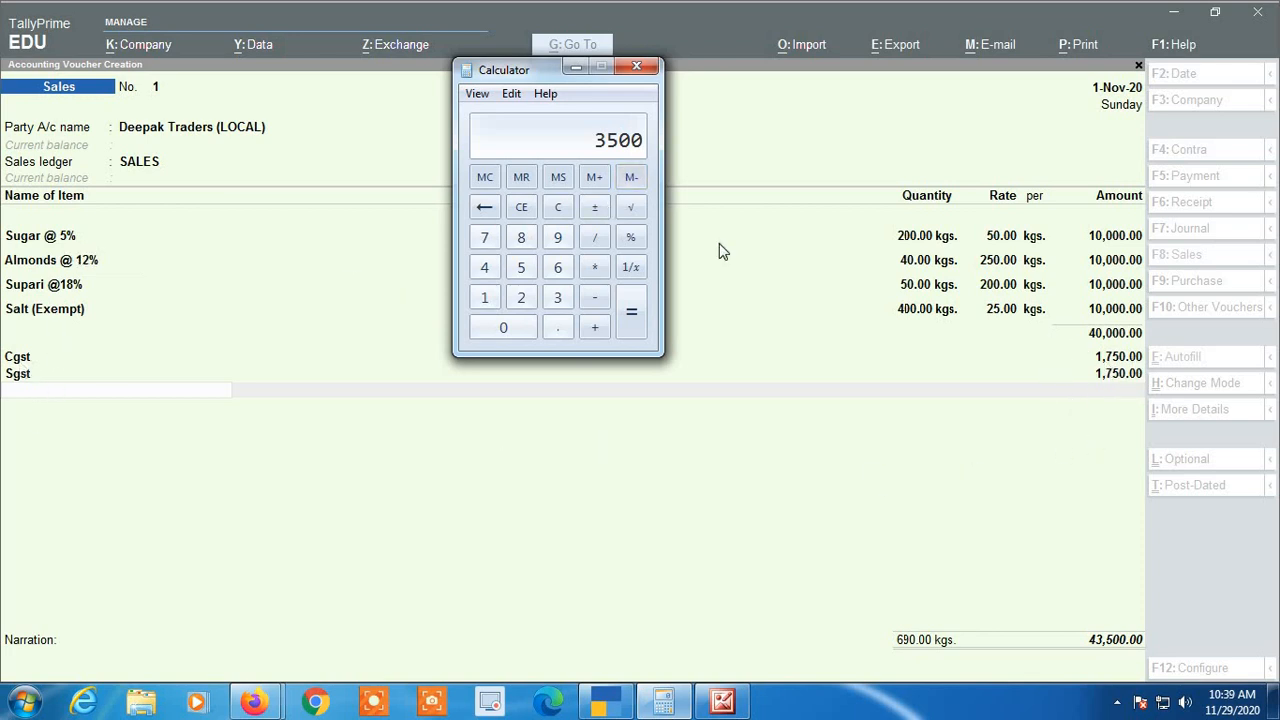
left_click(576, 67)
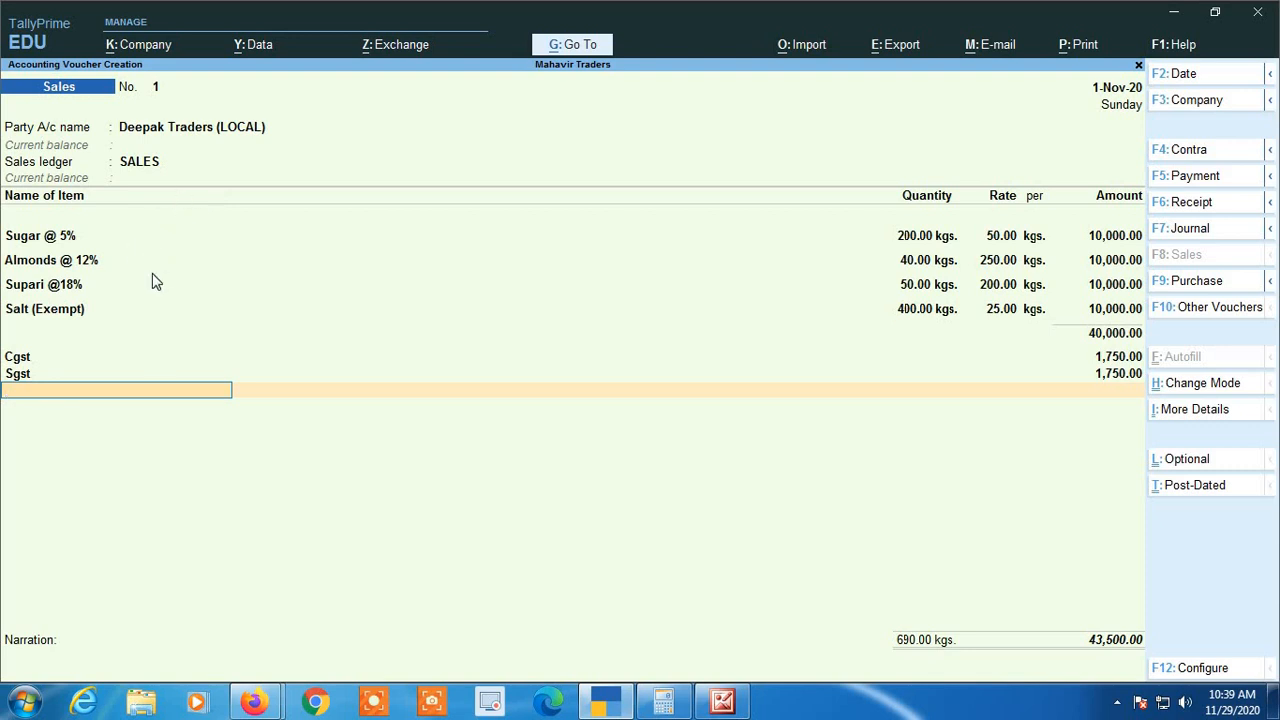
Save the sales voucher with a blank narration and reopen it for alteration
key("Return")
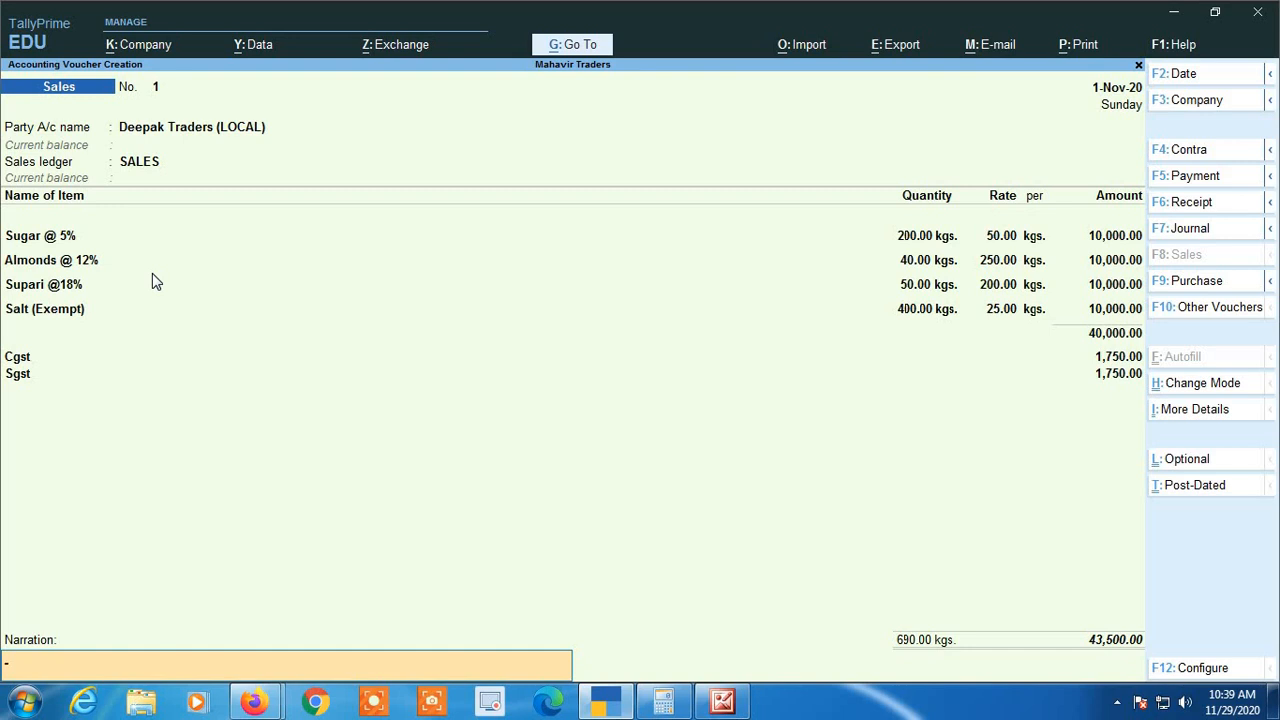
key("Return")
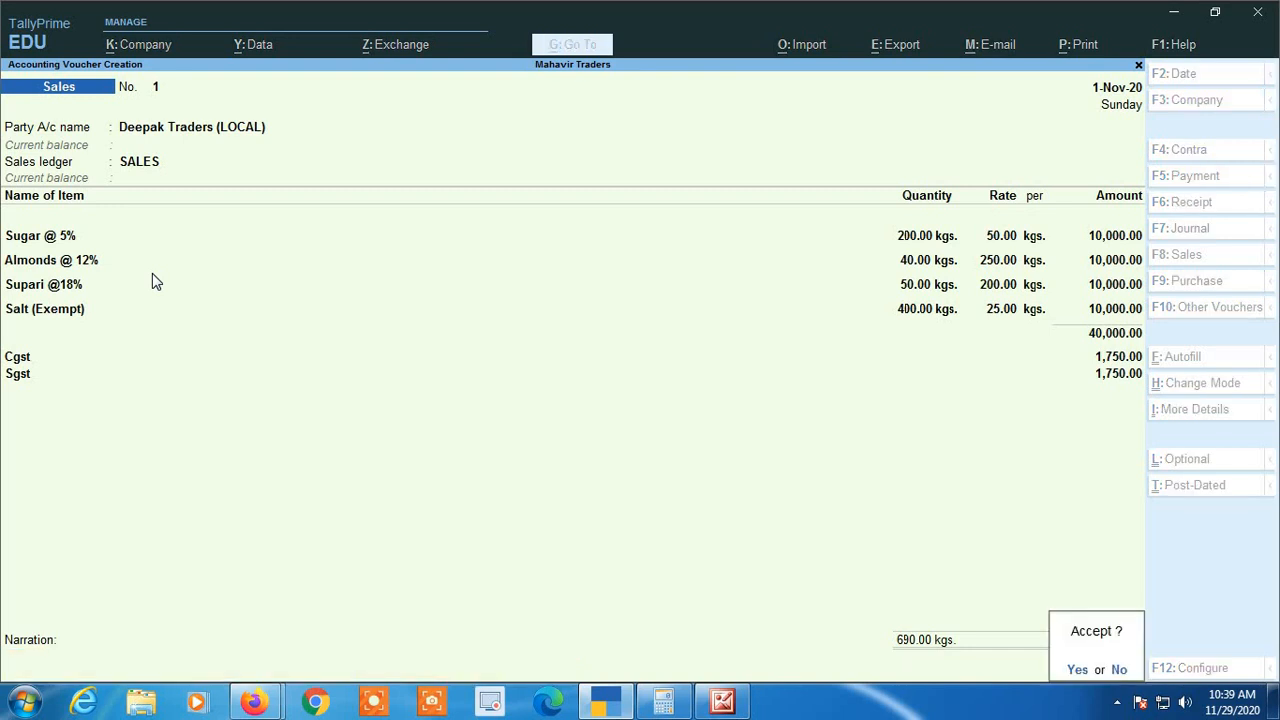
key("Page_Up")
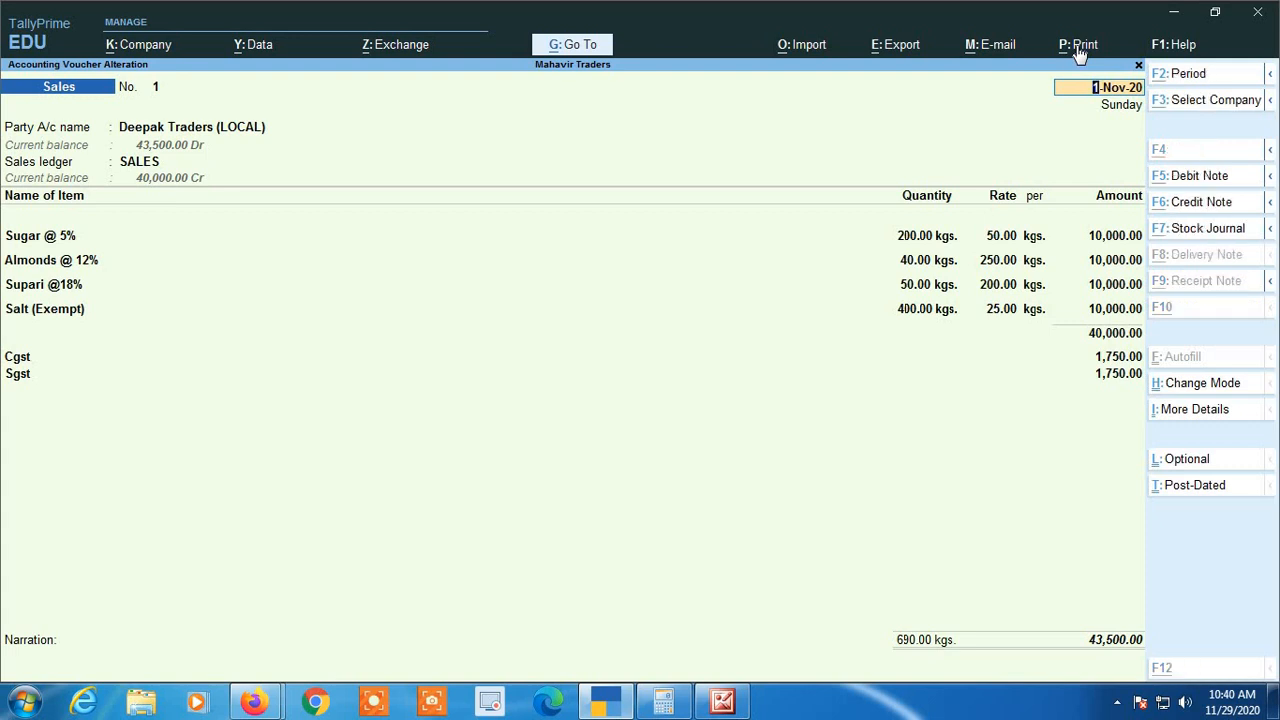
Preview the saved voucher's Tax Invoice printout and examine the party details, item lines, Cgst and Sgst amounts and the HSN/SAC tax summary
key("alt+p")
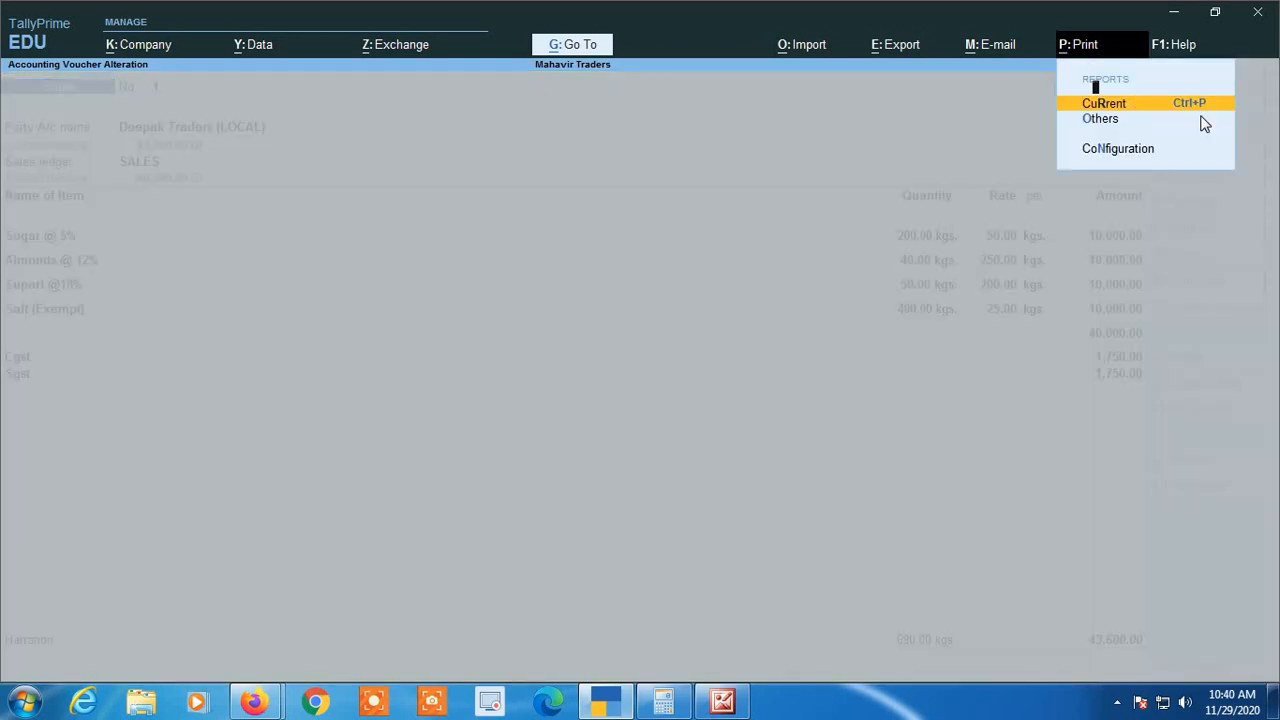
key("Return")
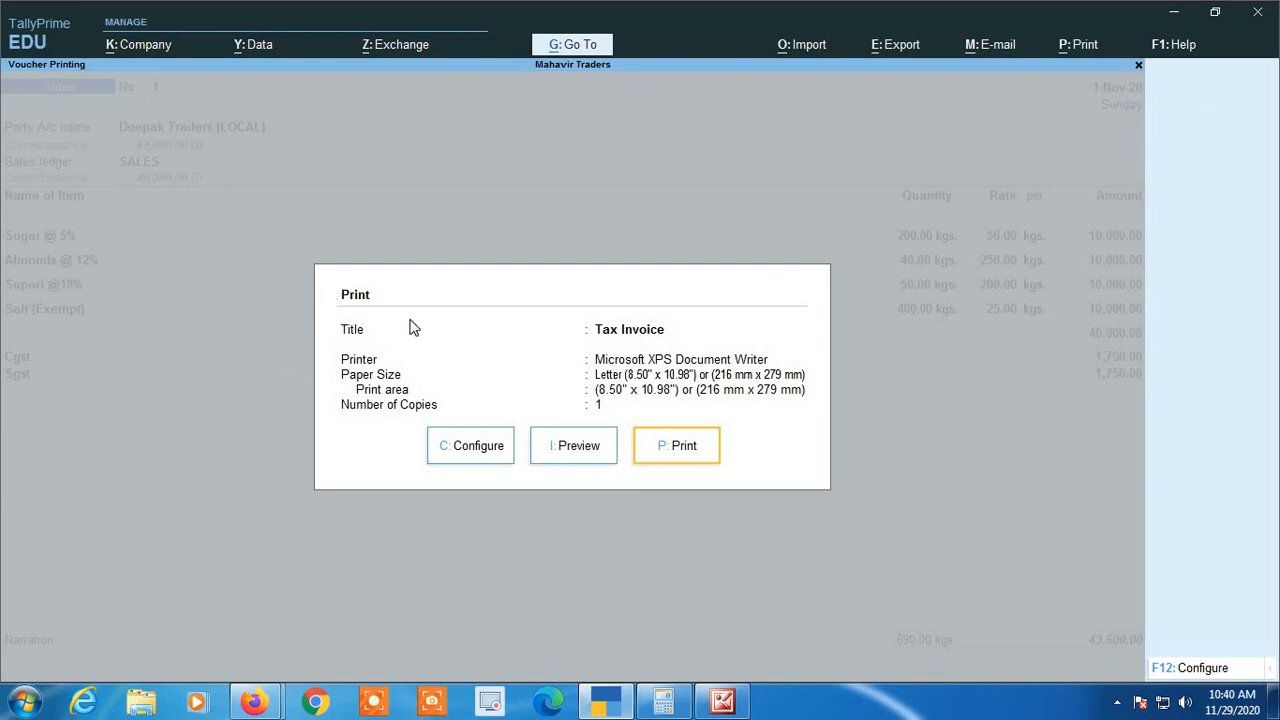
left_click(572, 450)
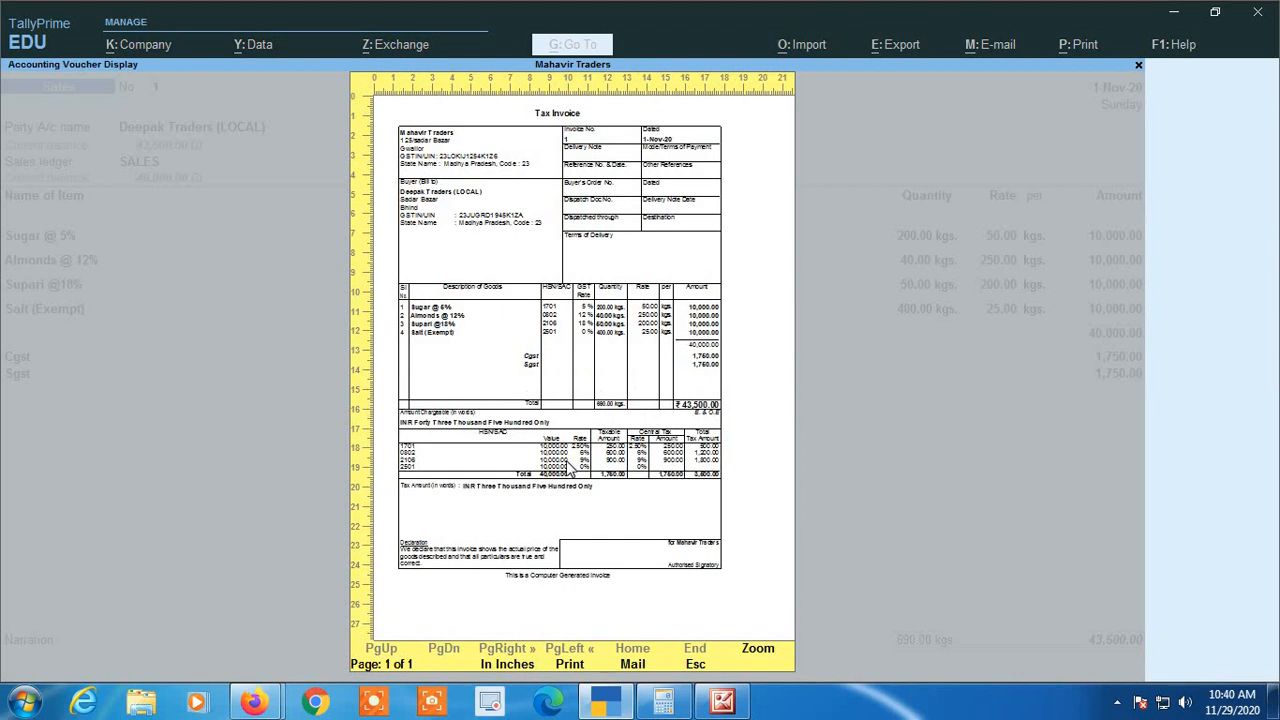
left_click(757, 650)
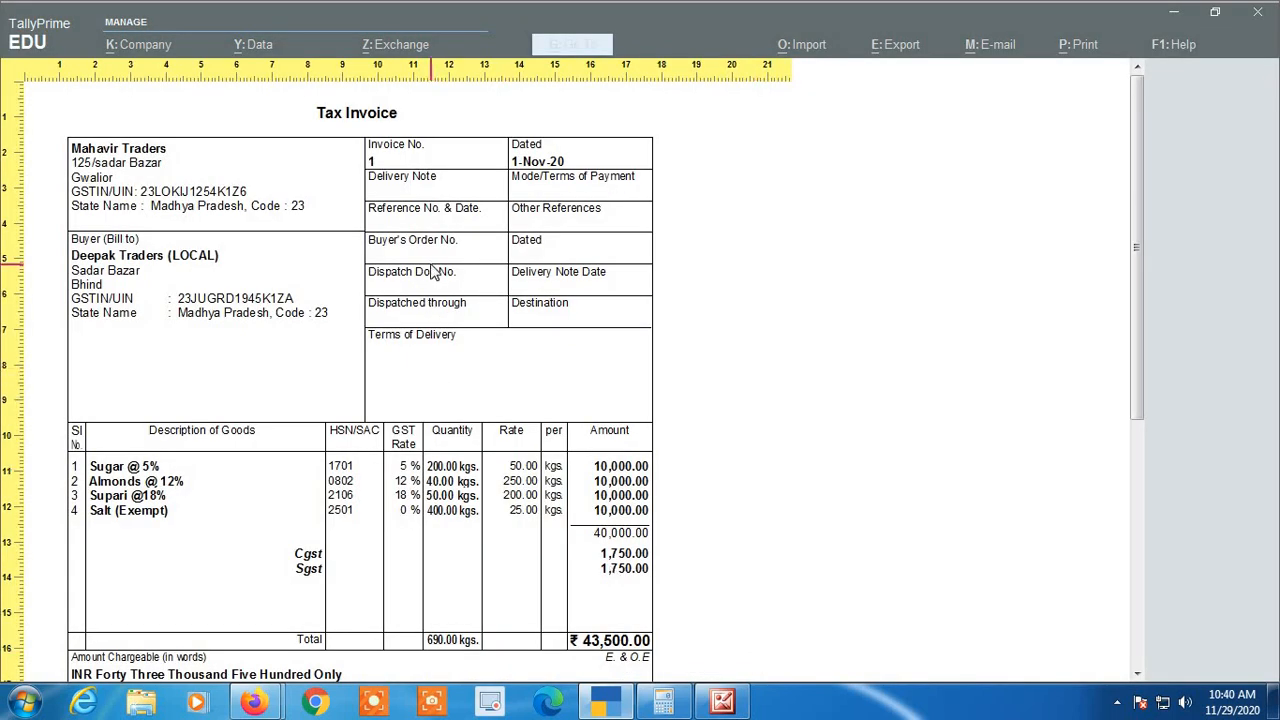
scroll(430, 275, "down", 1)
scroll(430, 275, "up", 1)
scroll(272, 316, "down", 5)
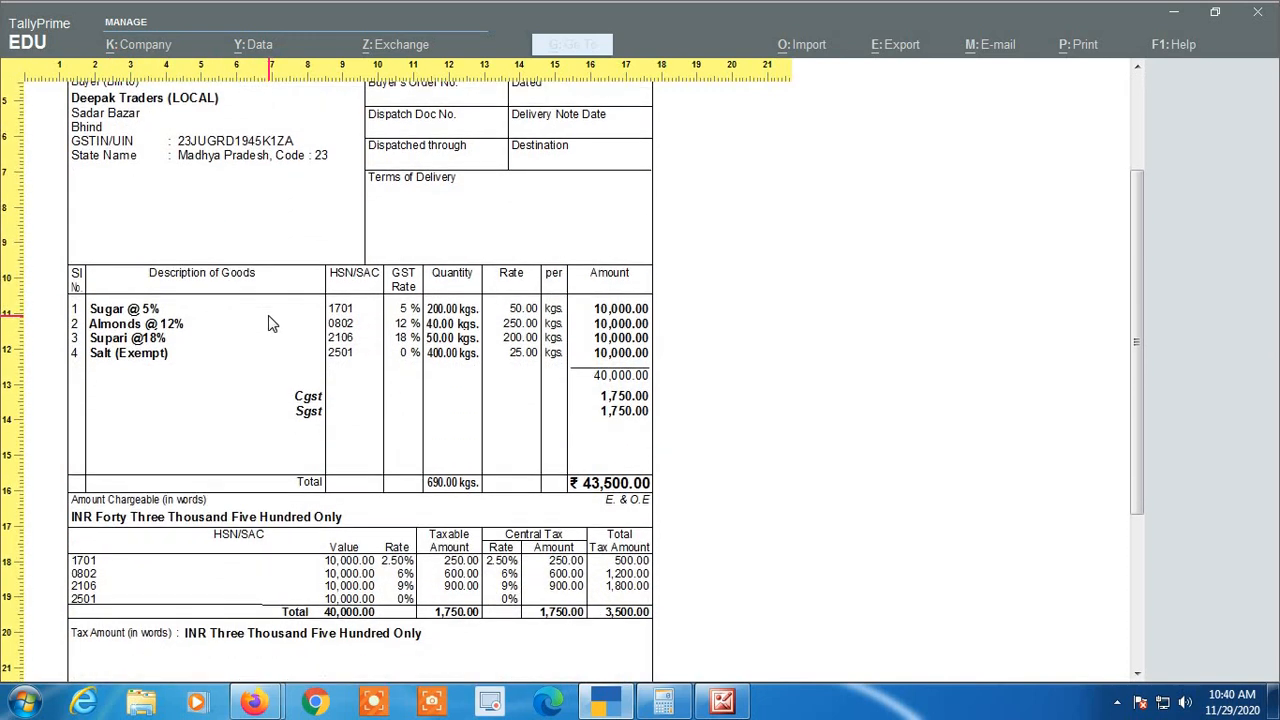
scroll(265, 319, "down", 1)
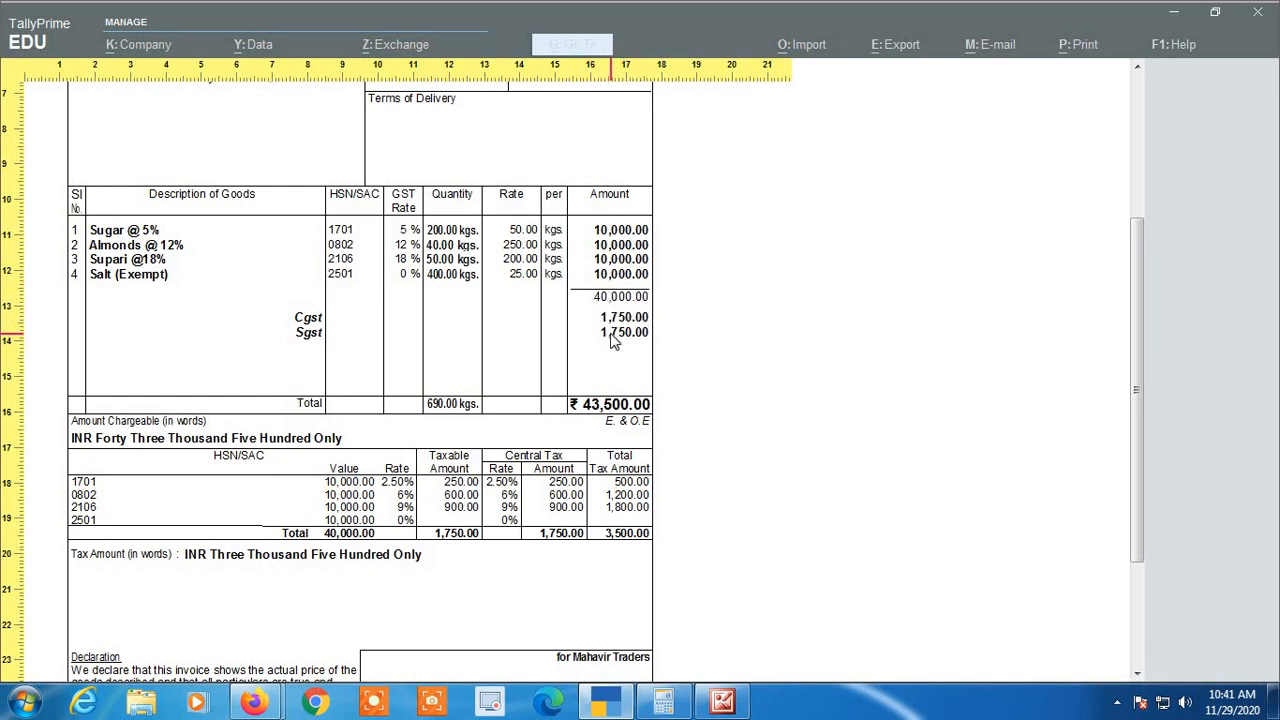
scroll(605, 345, "down", 3)
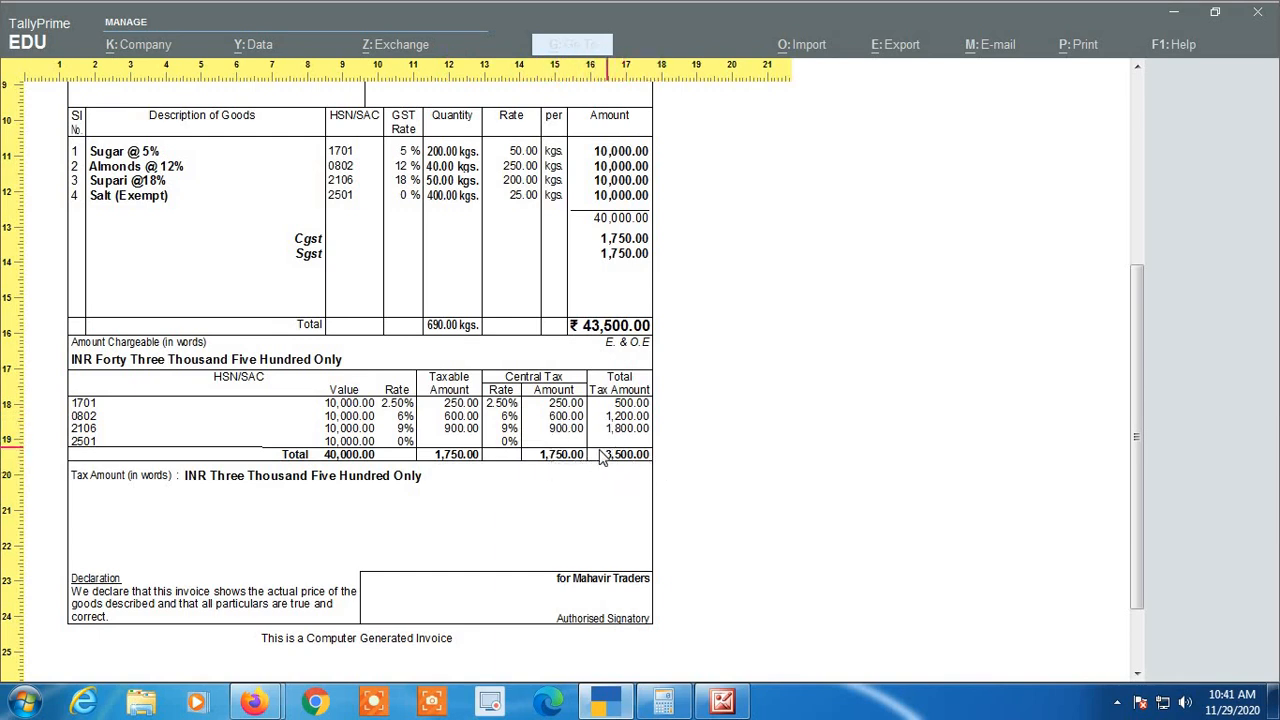
scroll(545, 510, "up", 5)
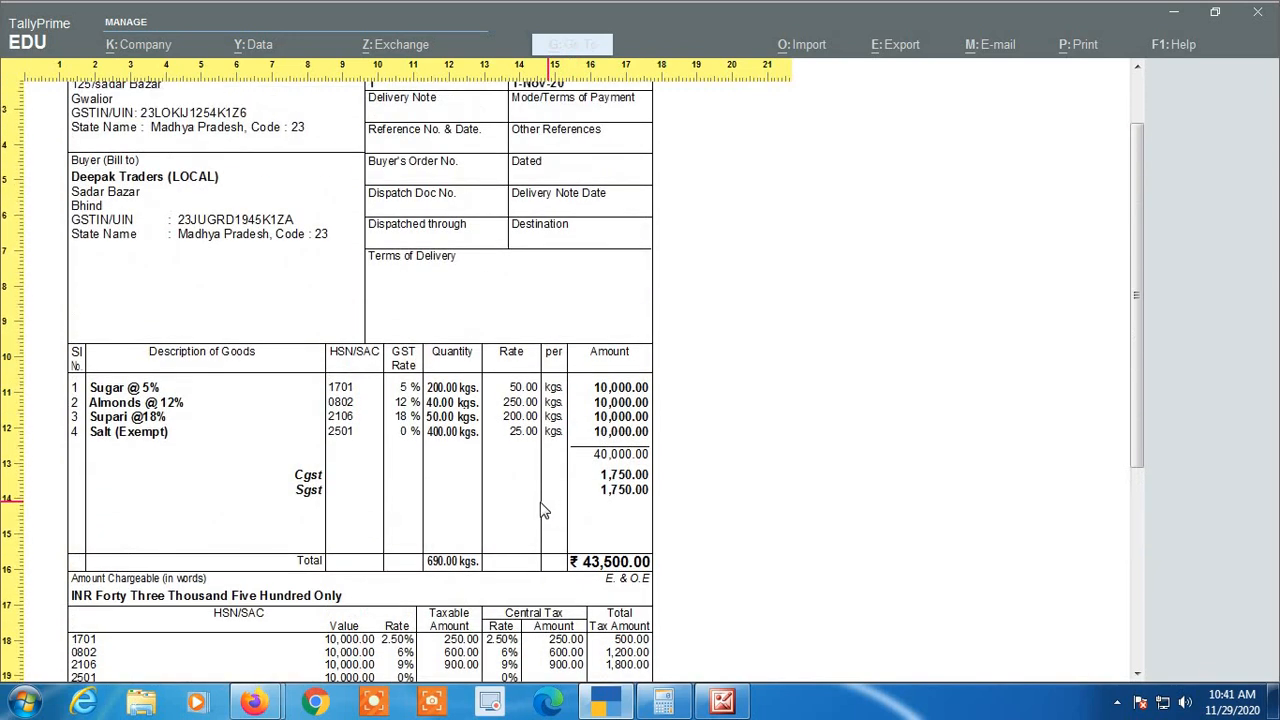
Close the Tax Invoice preview and leave the voucher alteration and creation screens, returning to the Gateway of Tally
scroll(545, 510, "up", 1)
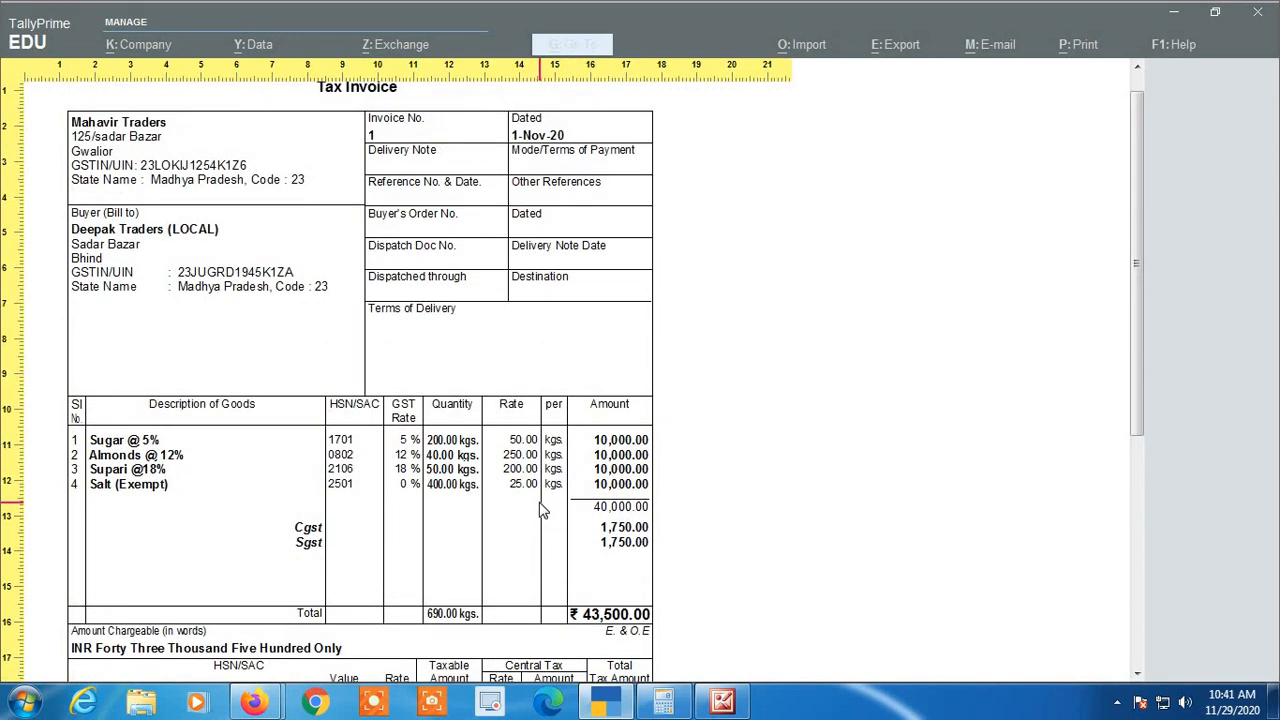
key("Escape")
key("Escape")
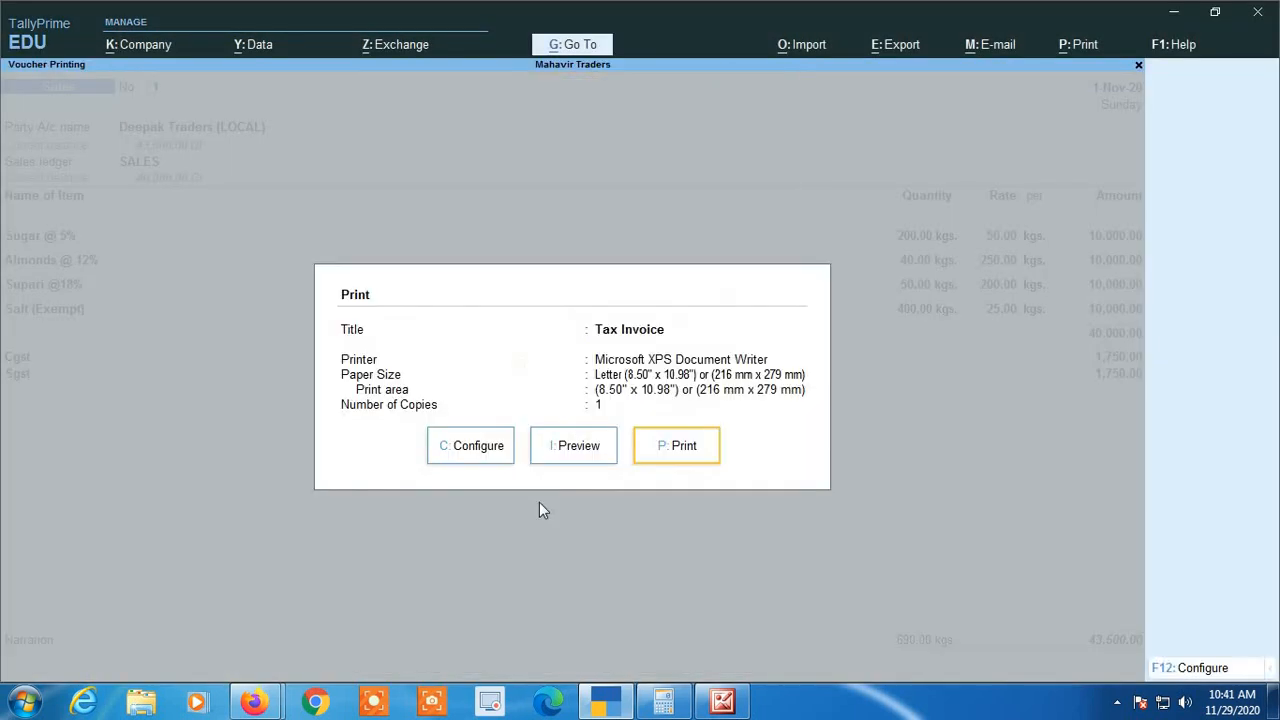
key("Escape")
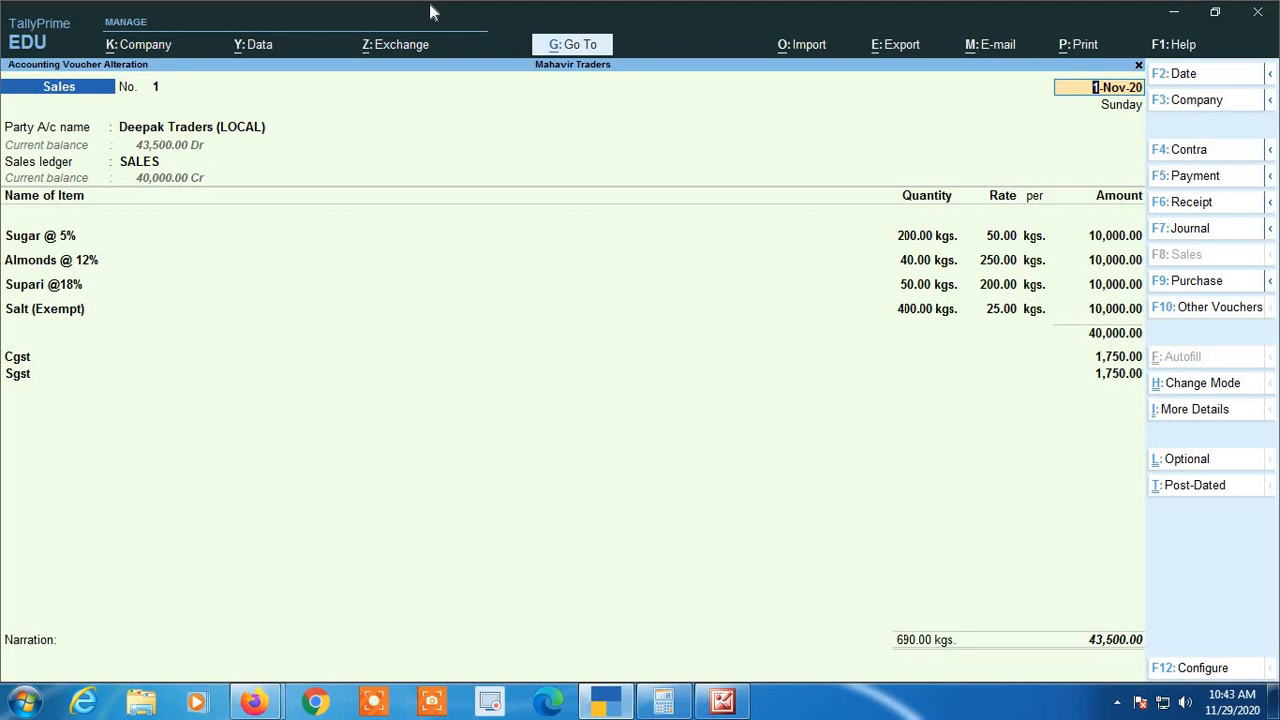
key("Escape")
key("y")
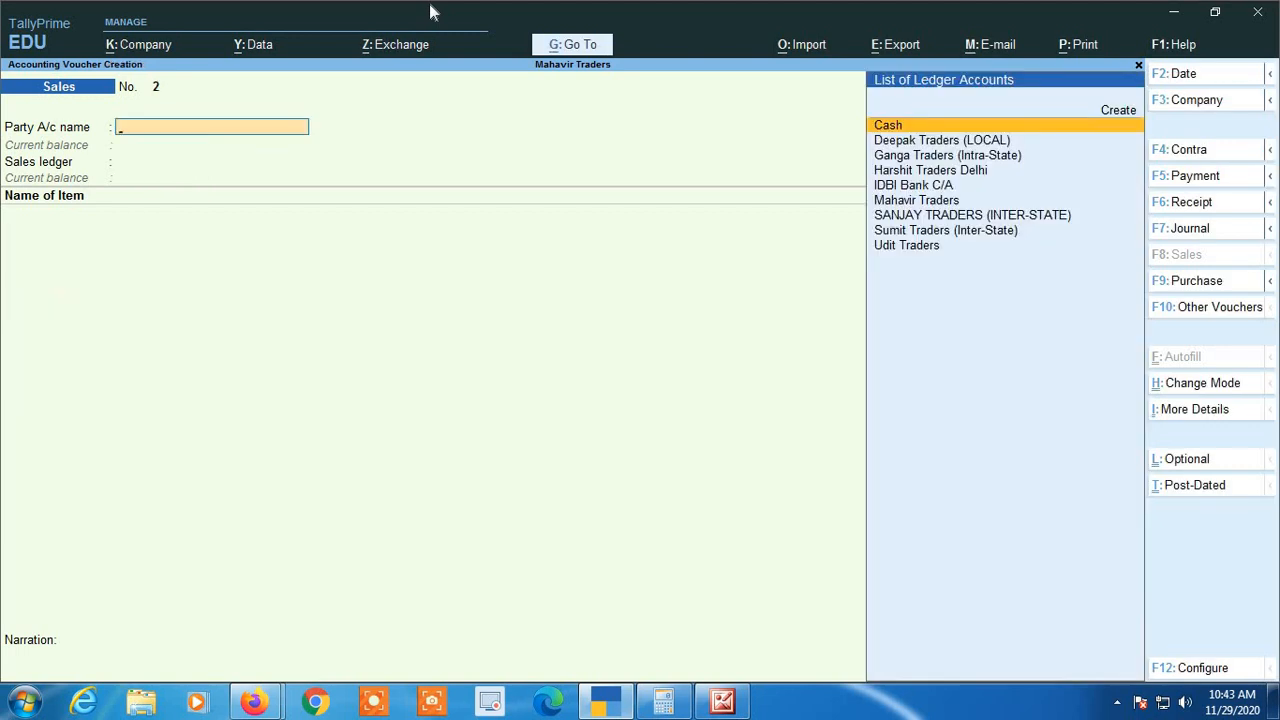
key("Escape")
key("y")
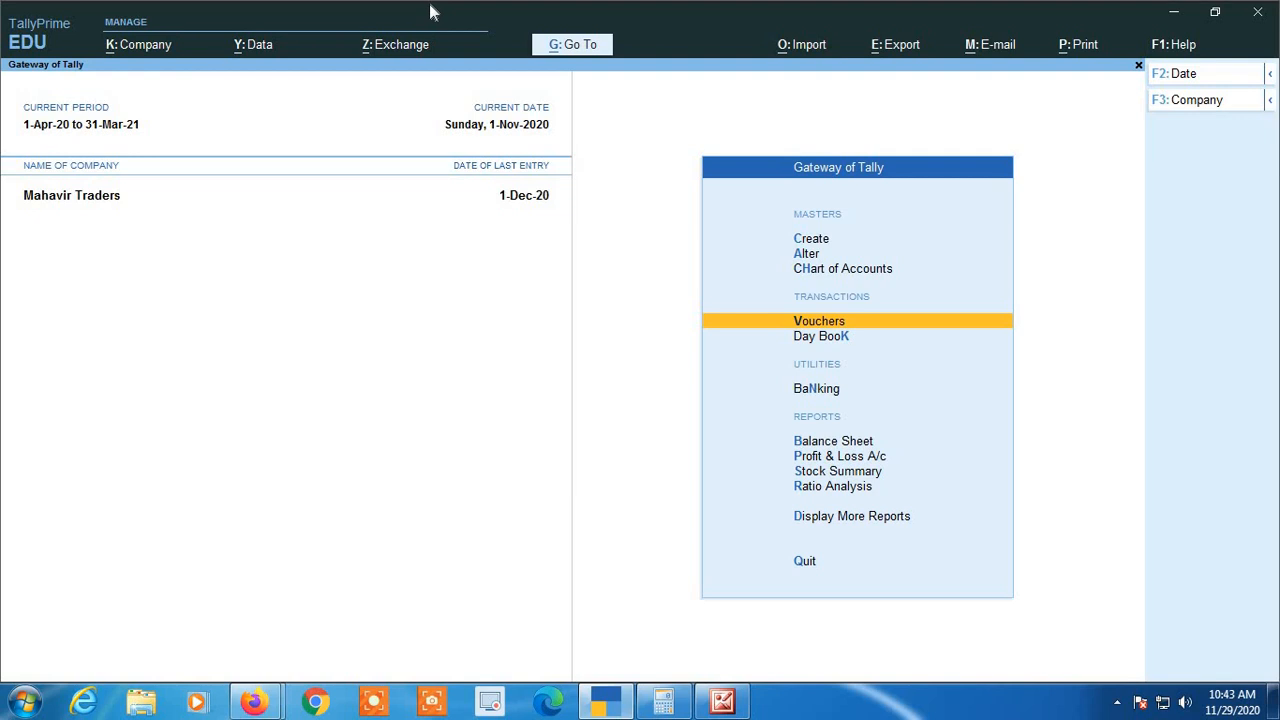
Open the Account Books section of the additional accounting reports
key("Down")
key("Down")
key("Down")
key("Down")
key("Down")
key("Down")
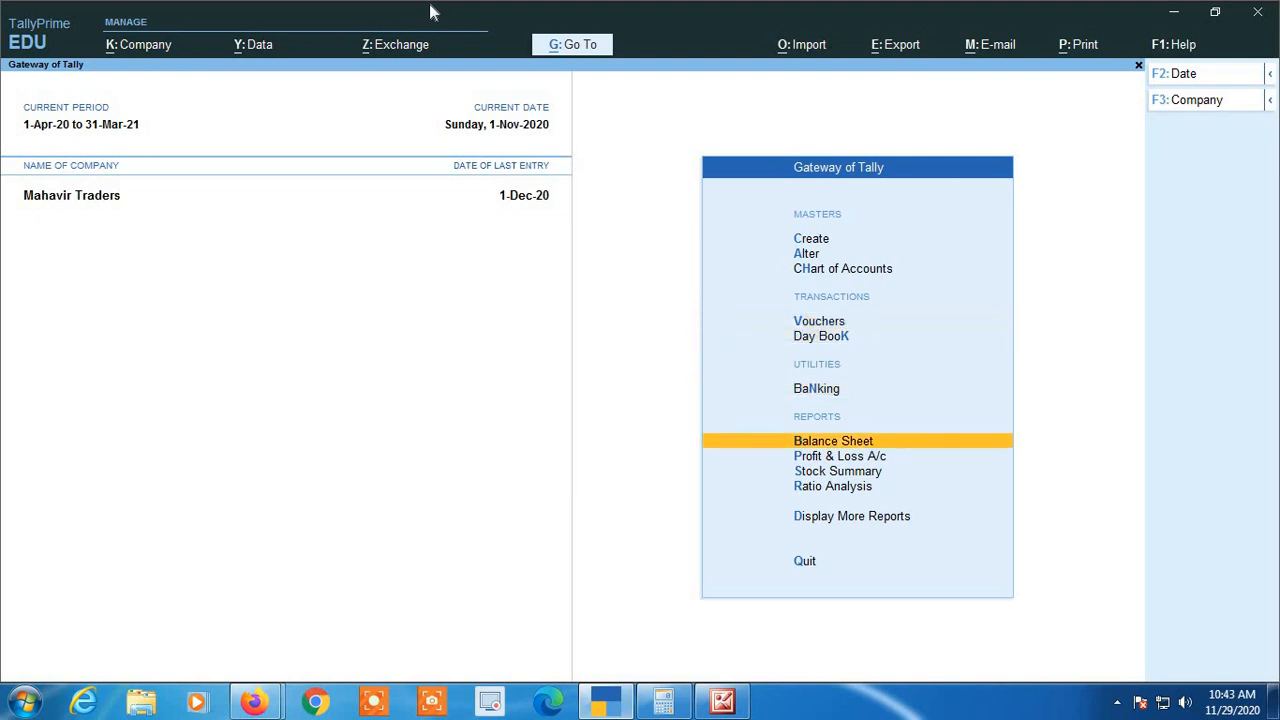
key("Down")
key("Return")
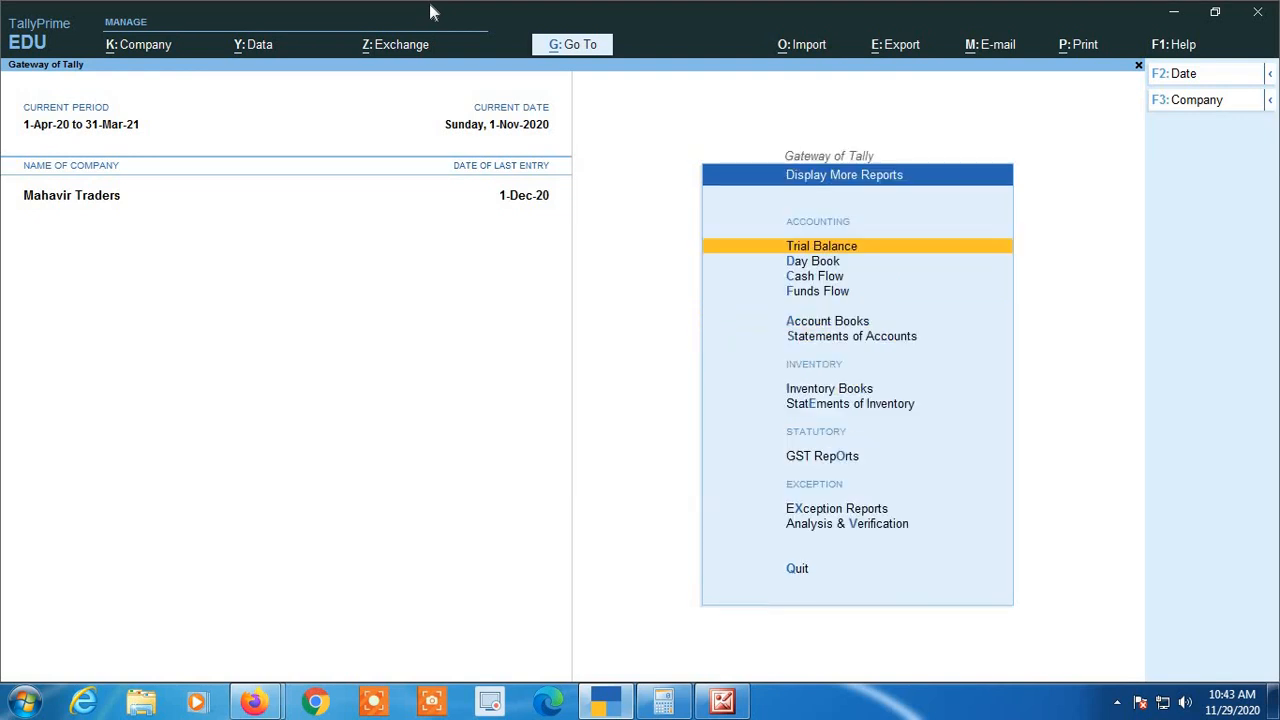
key("Down")
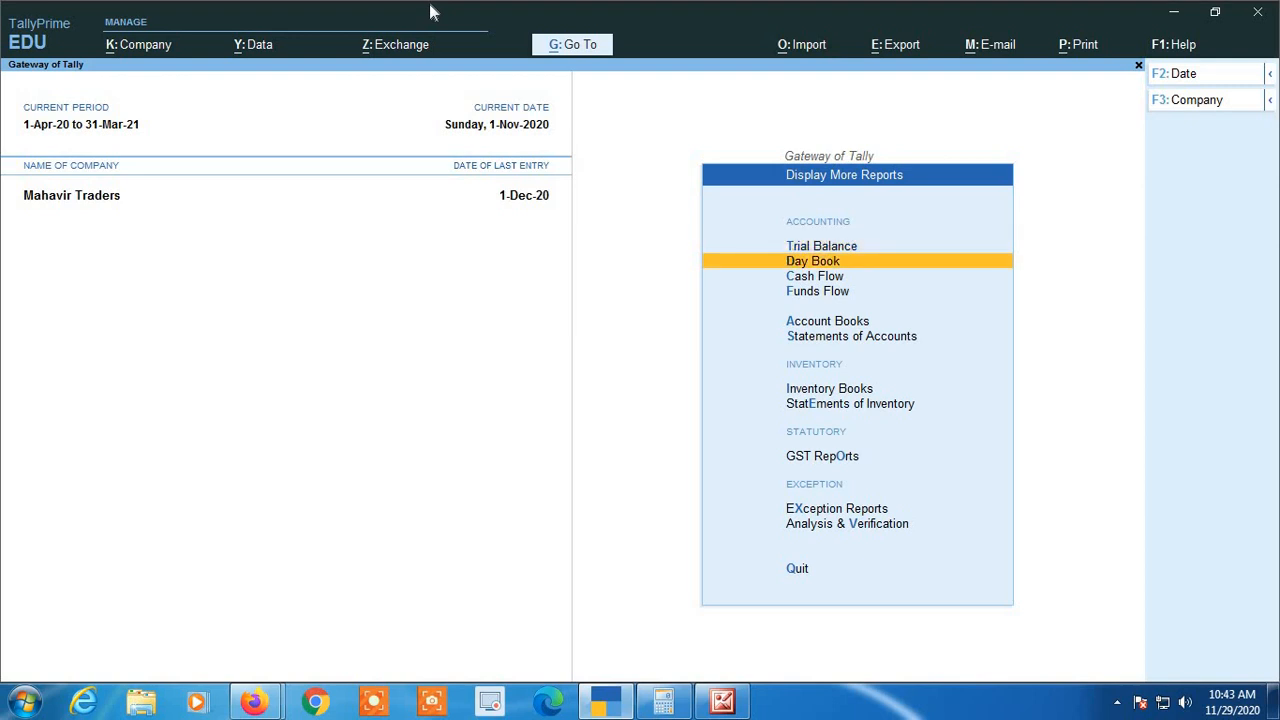
key("Down")
key("Down")
key("Down")
key("Return")
View the ledger vouchers of Deepak Traders (LOCAL) to check the posted sales entry and closing balance, and close the report
key("Down")
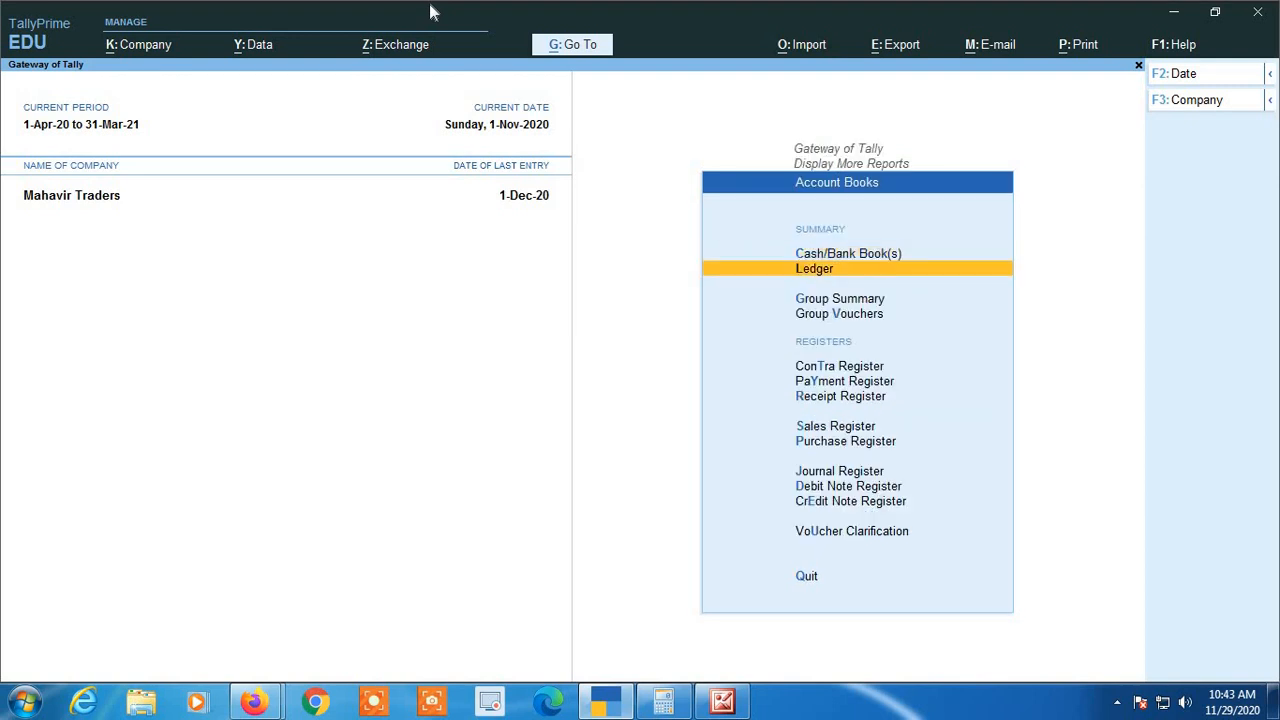
key("Return")
type("DEE")
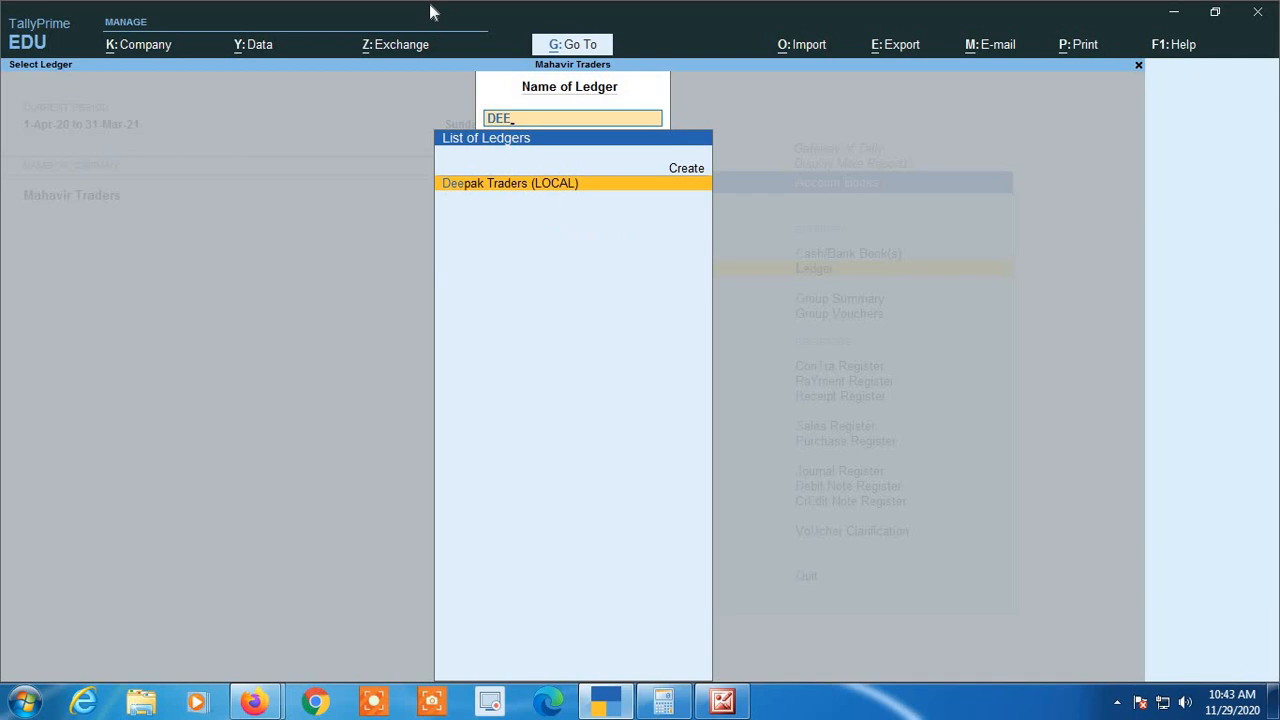
key("Return")
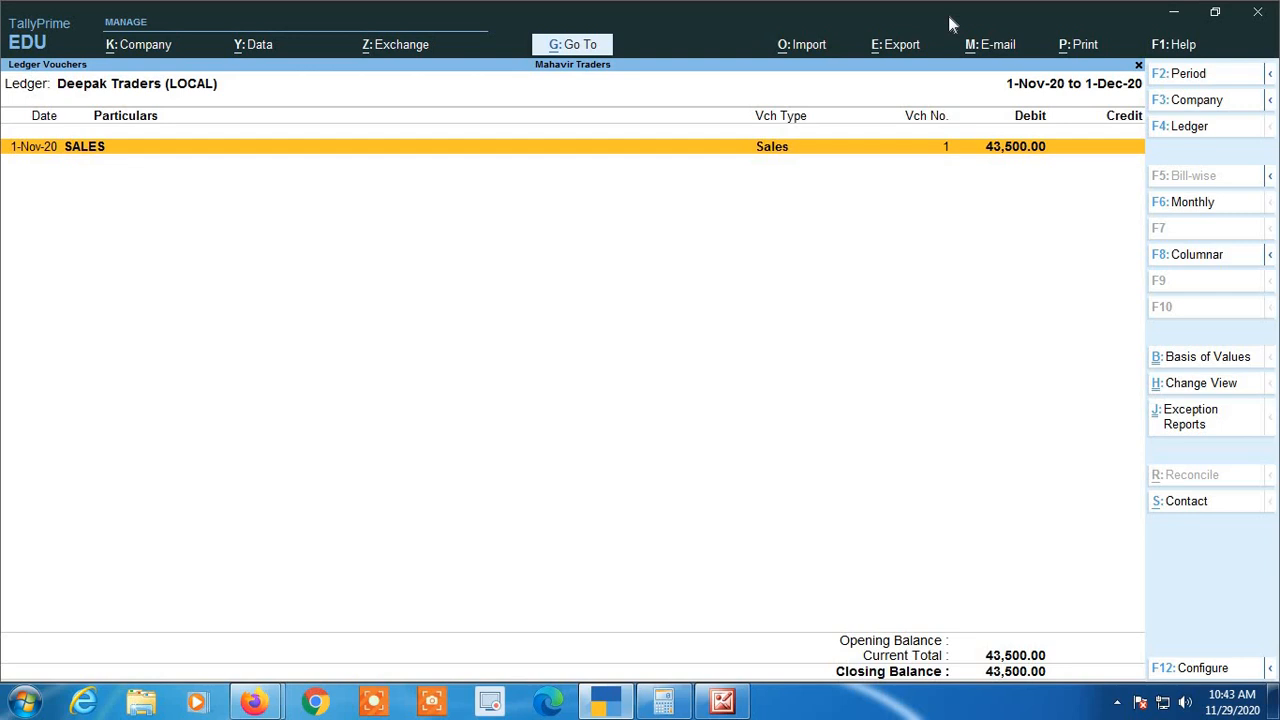
key("Escape")
key("Escape")
key("Escape")
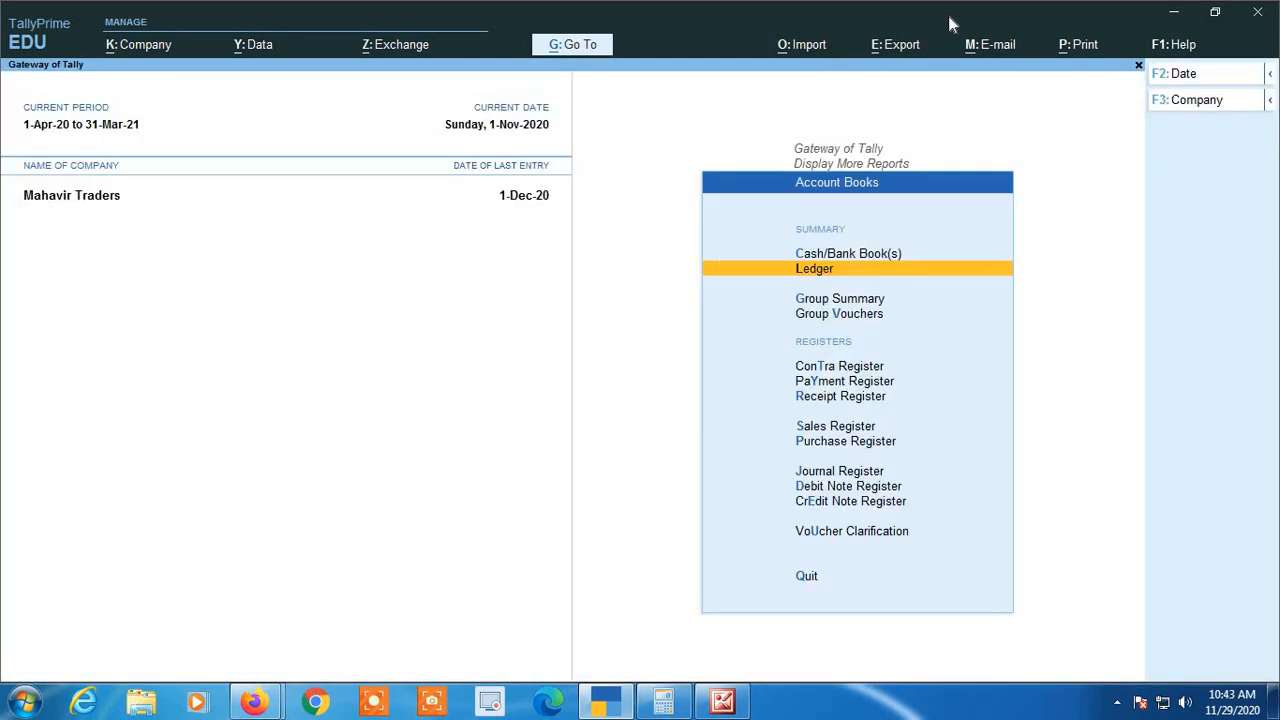